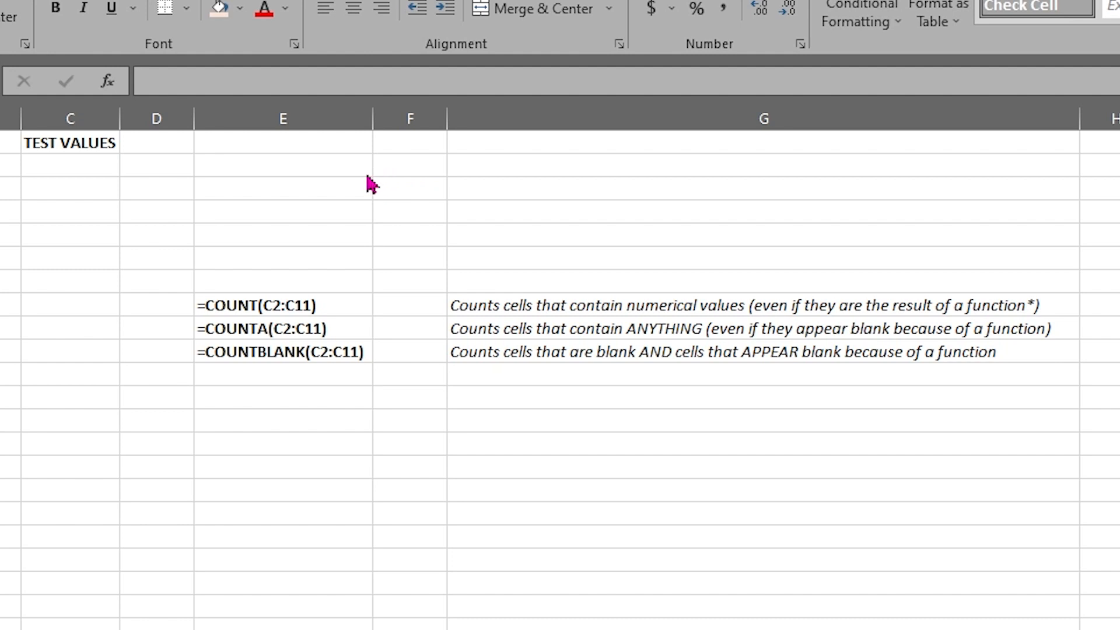
# Fill C2:C11 under TEST VALUES with the series 1 to 10, extending it from the first two values
pyautogui.click(75, 172)
pyautogui.click(73, 170)
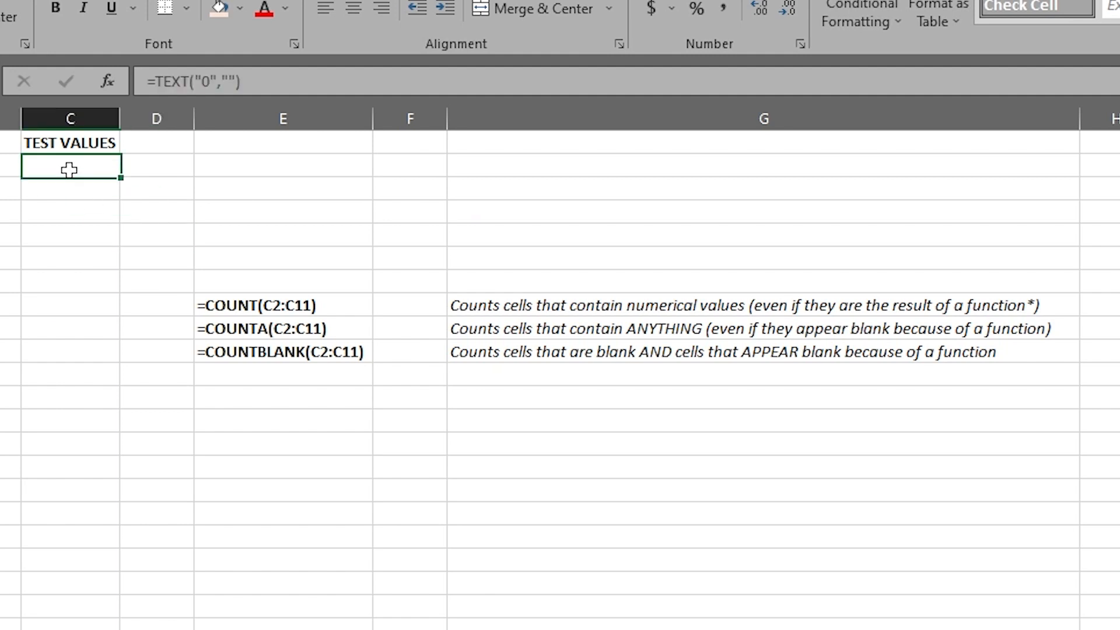
pyautogui.write('1')
pyautogui.press('Return')
pyautogui.write('2')
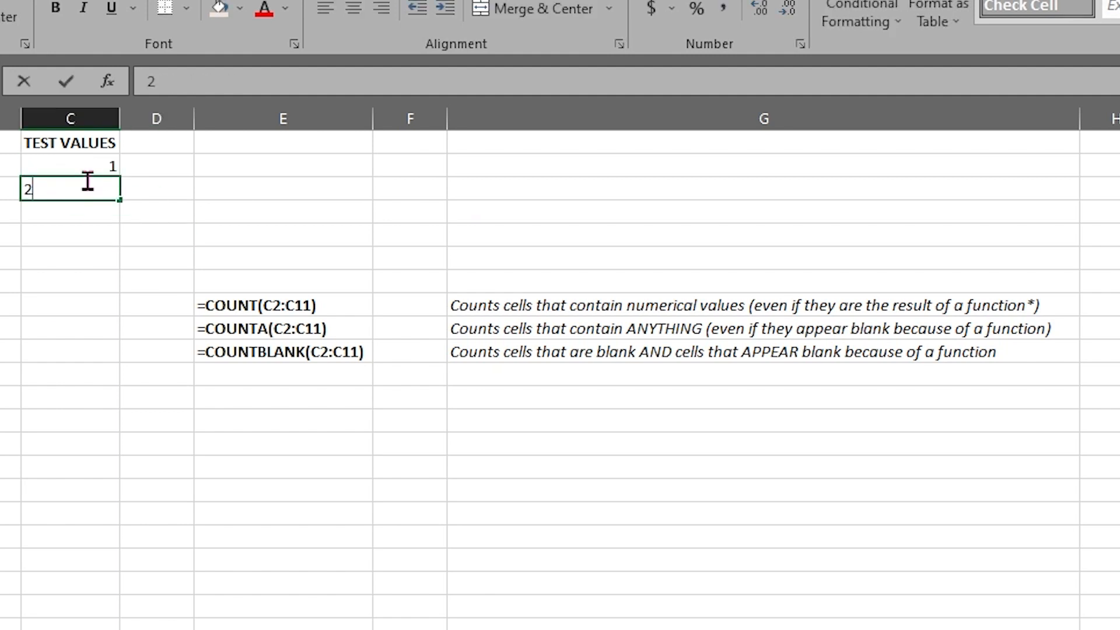
pyautogui.click(87, 162)
pyautogui.moveTo(87, 175); pyautogui.dragTo(105, 378)
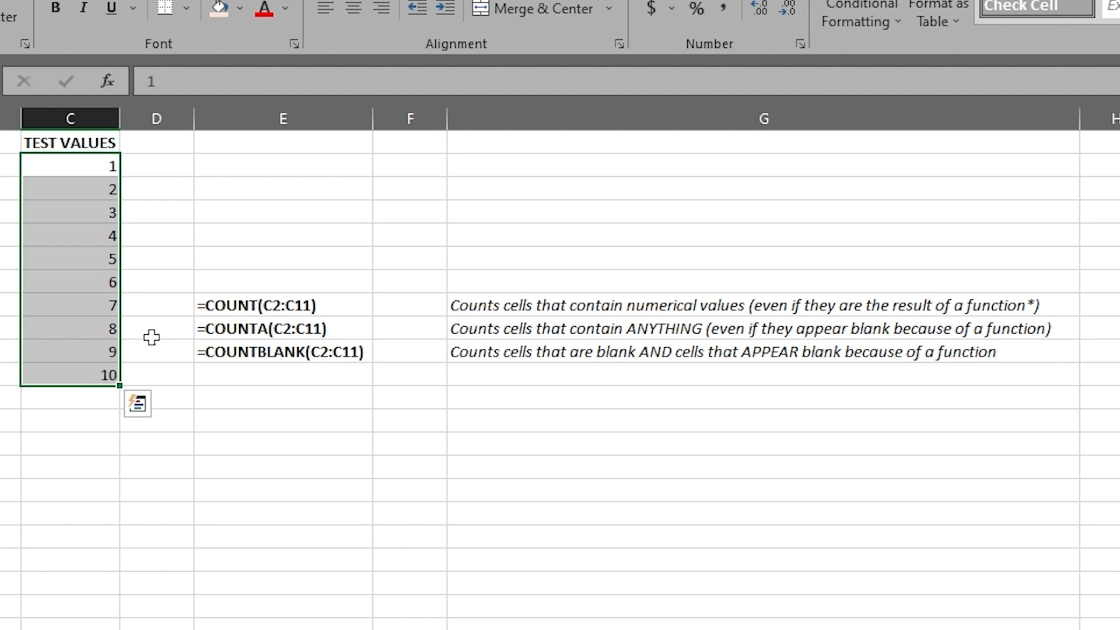
pyautogui.click(151, 333)
# Format C1:C11 with a light blue fill and all borders
pyautogui.moveTo(87, 140); pyautogui.dragTo(90, 375)
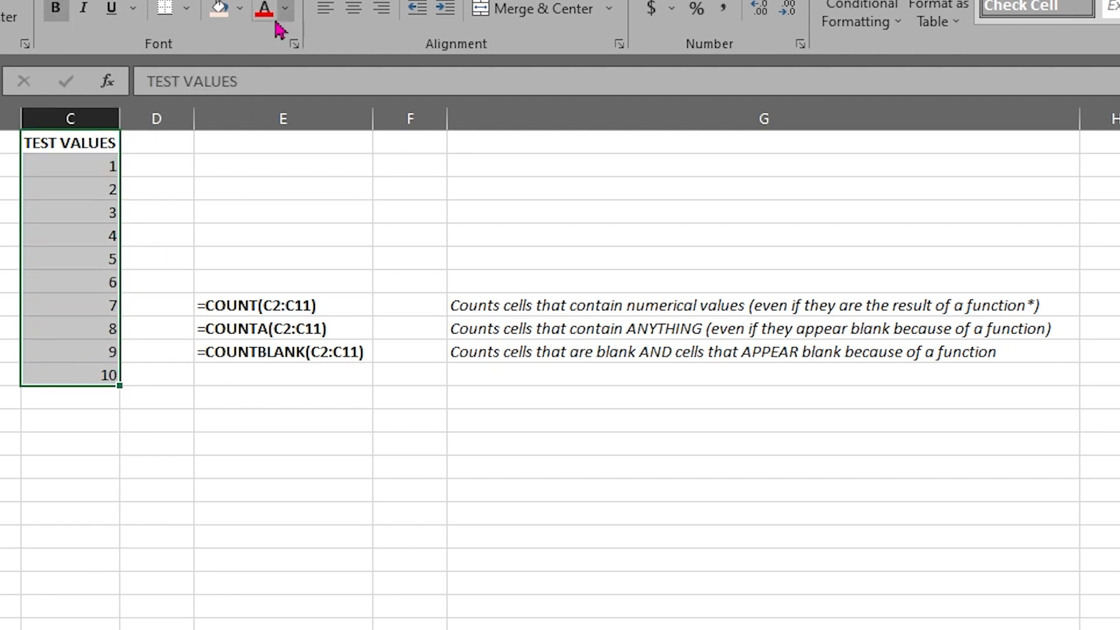
pyautogui.click(239, 9)
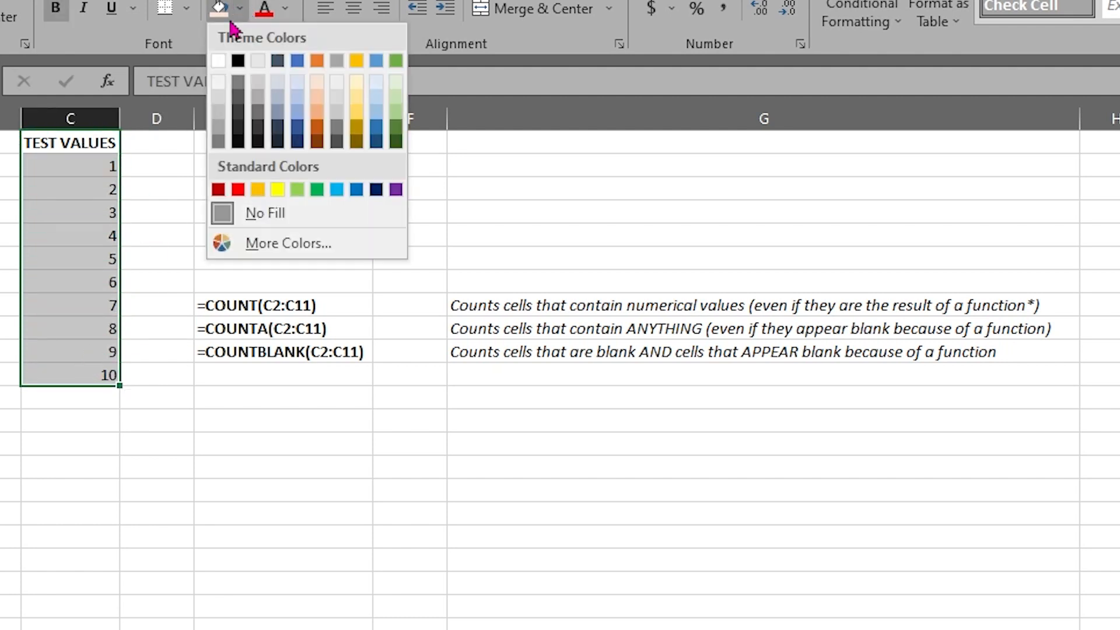
pyautogui.click(298, 98)
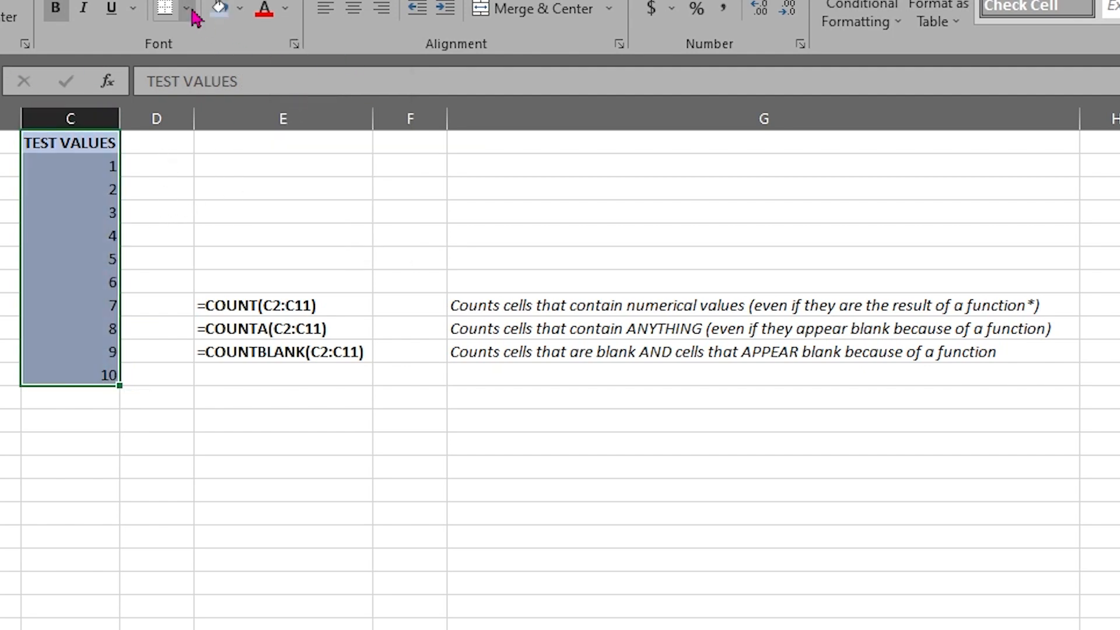
pyautogui.click(187, 8)
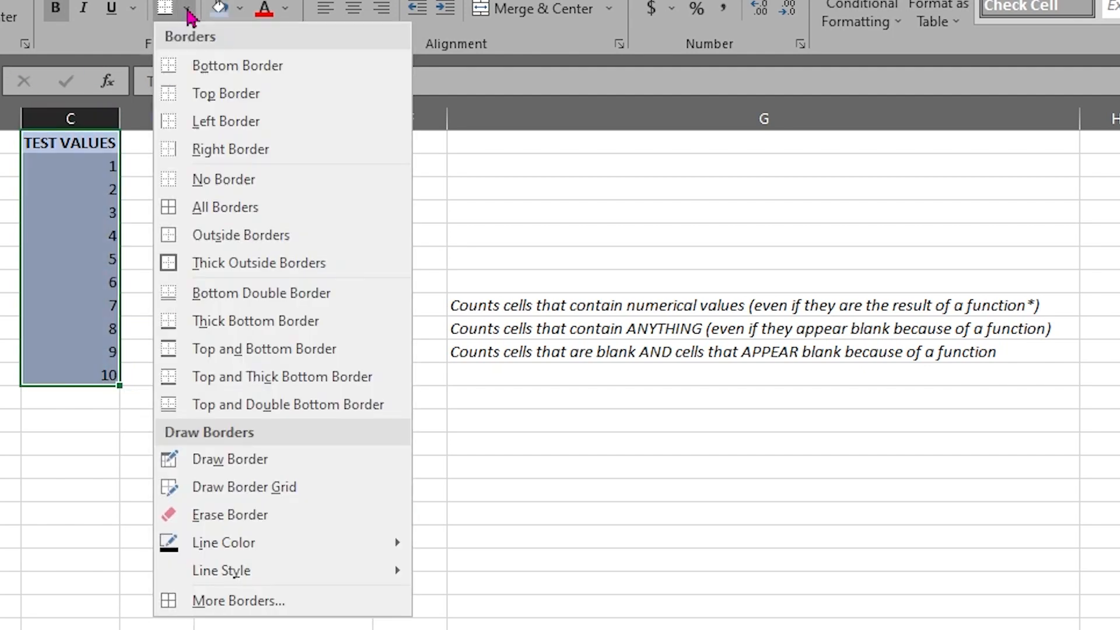
pyautogui.click(222, 210)
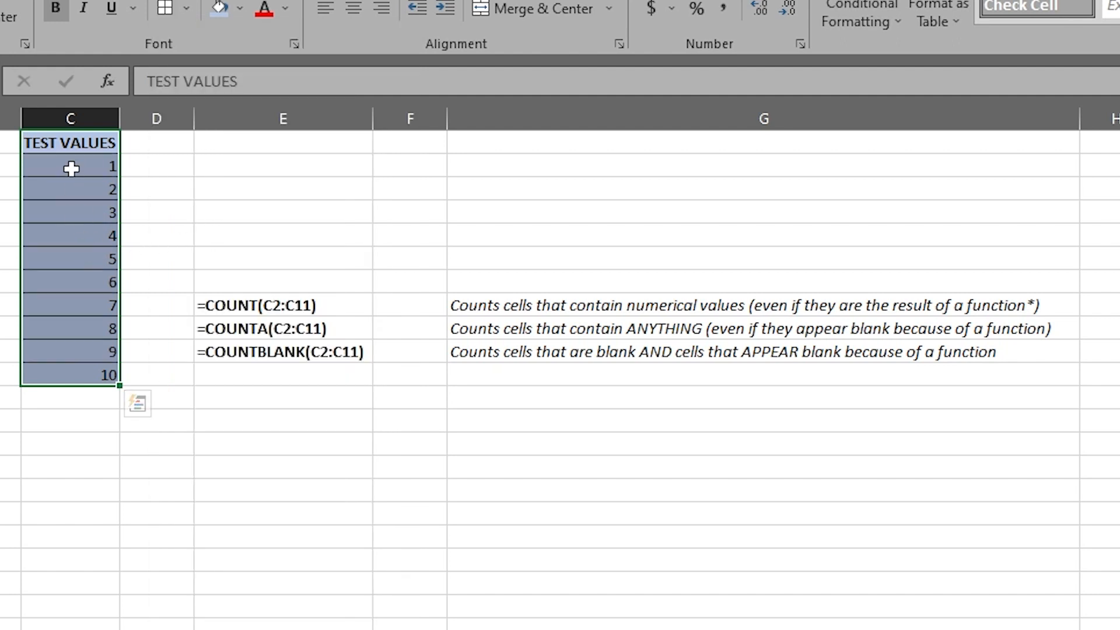
pyautogui.click(409, 304)
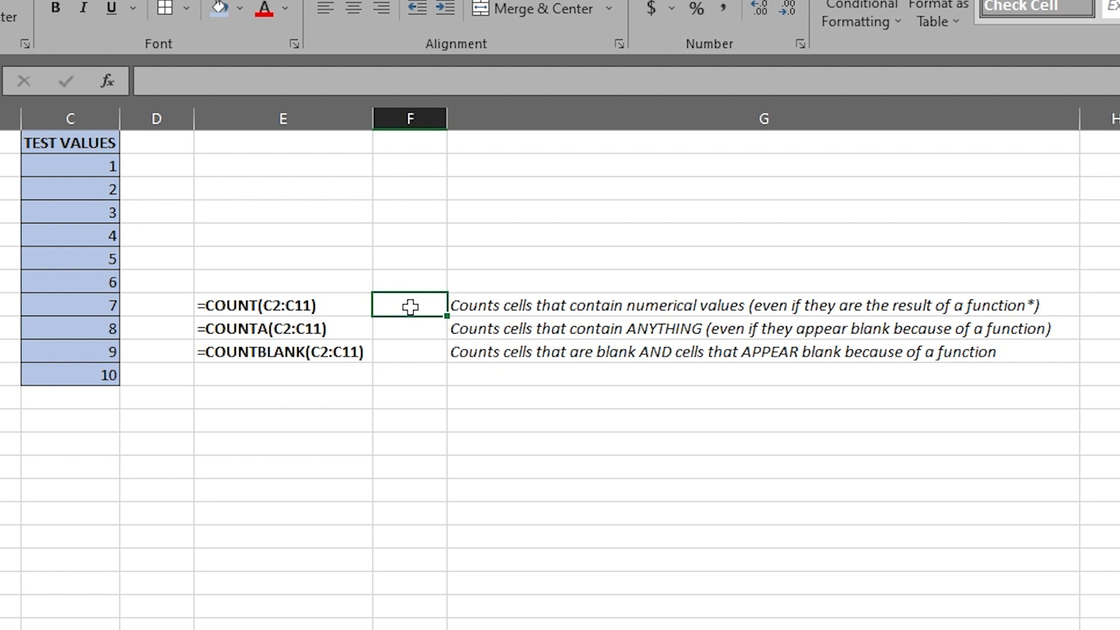
# Shade columns E to G light green in the COUNT row, light gold in the COUNTA row and light orange in the COUNTBLANK row
pyautogui.moveTo(310, 306); pyautogui.dragTo(467, 305)
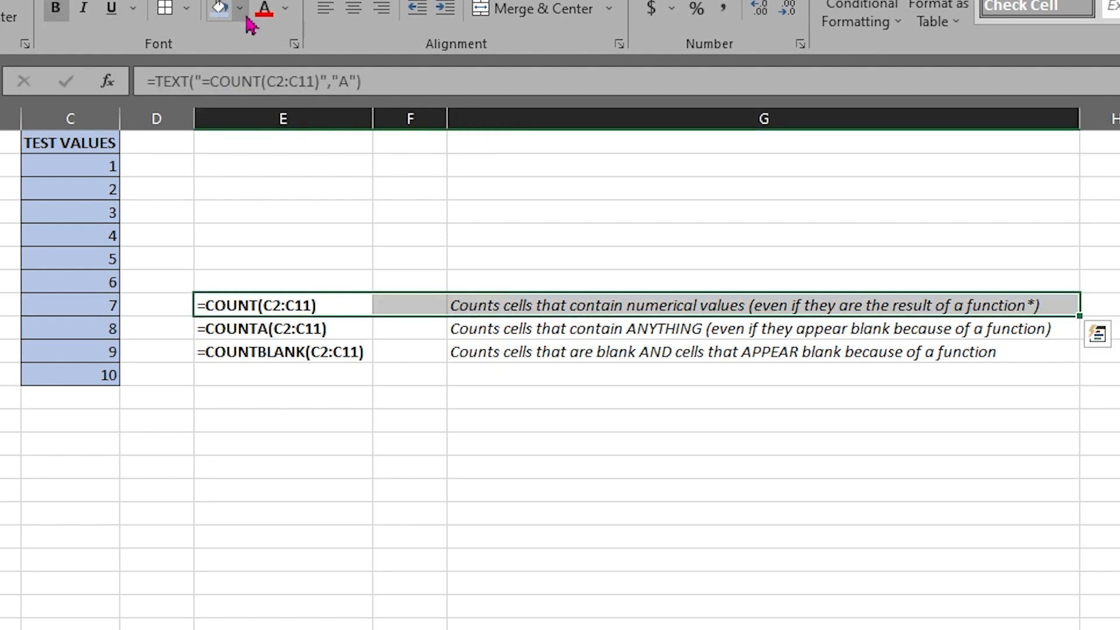
pyautogui.click(240, 9)
pyautogui.click(397, 85)
pyautogui.moveTo(309, 329); pyautogui.dragTo(471, 327)
pyautogui.click(240, 10)
pyautogui.click(361, 83)
pyautogui.moveTo(309, 352); pyautogui.dragTo(458, 348)
pyautogui.click(240, 10)
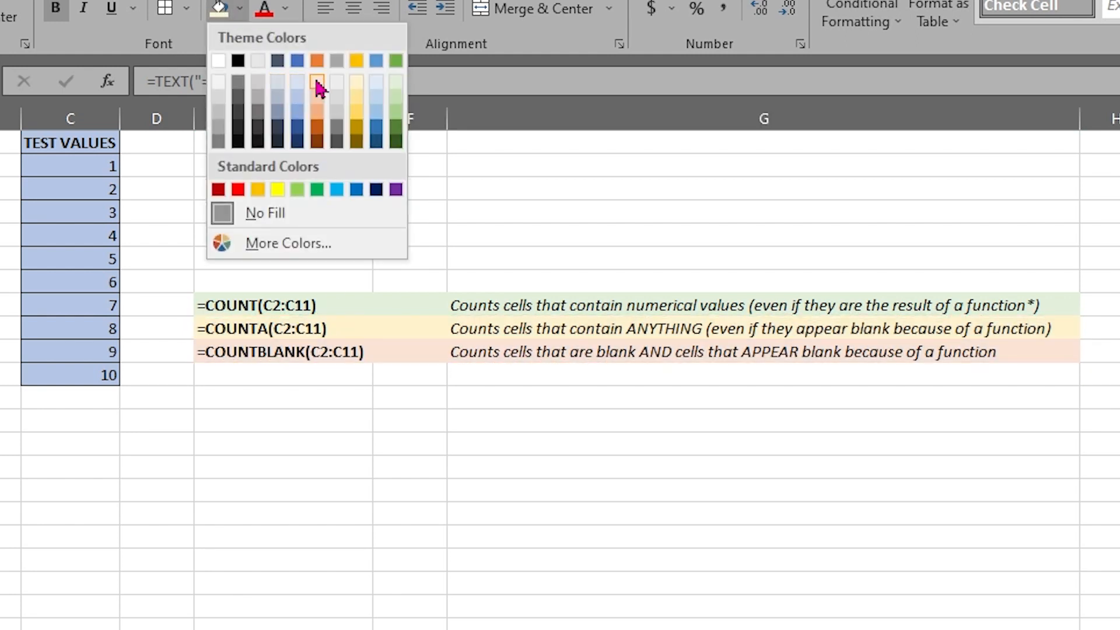
pyautogui.click(315, 85)
# Center-align F8:F10 and enter =COUNT(C2:C11) in F8
pyautogui.moveTo(435, 304); pyautogui.dragTo(410, 352)
pyautogui.click(416, 307)
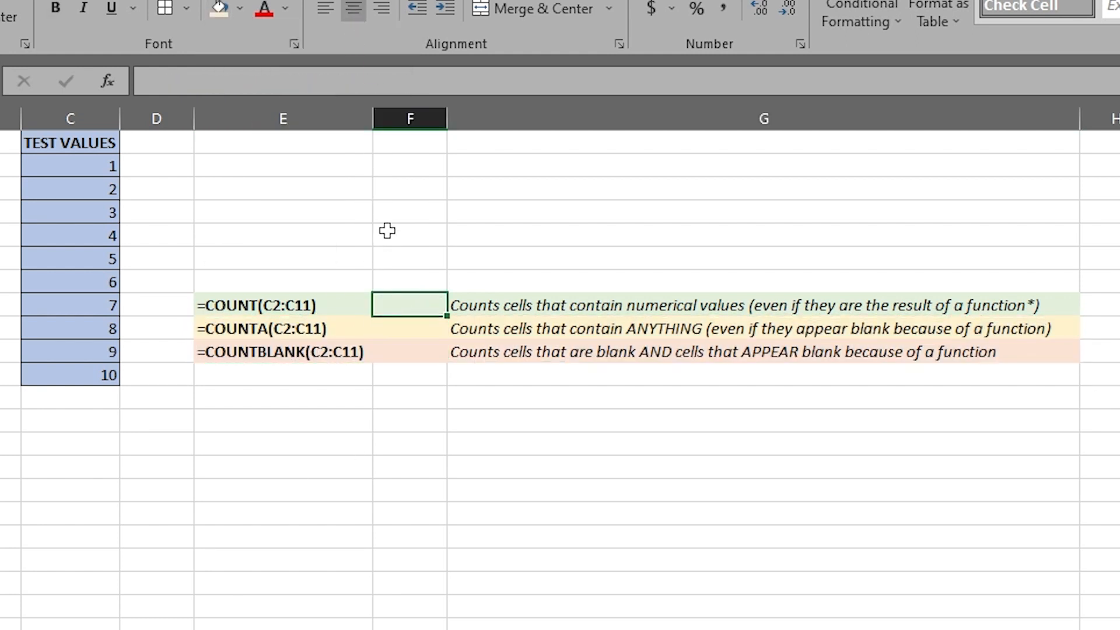
pyautogui.press('F2')
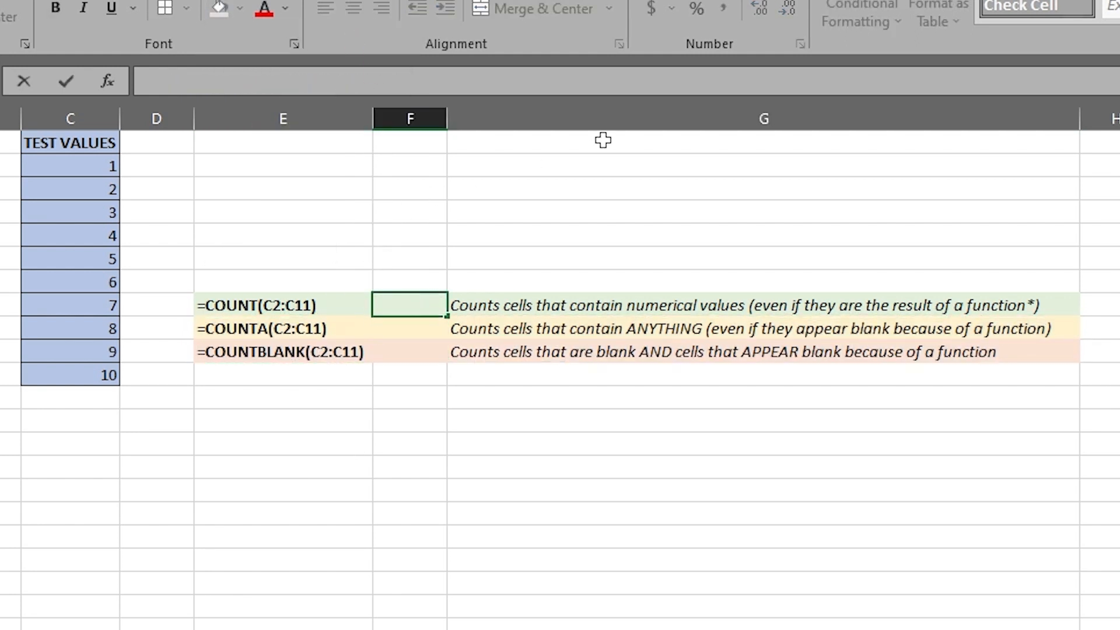
pyautogui.write('=CO')
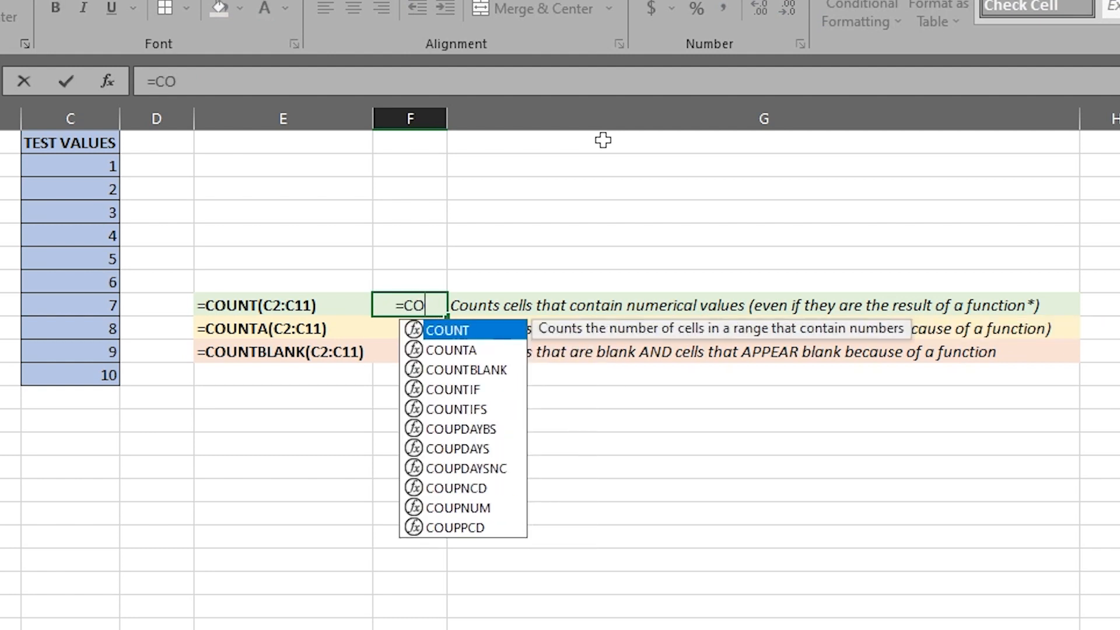
pyautogui.write('UNT(')
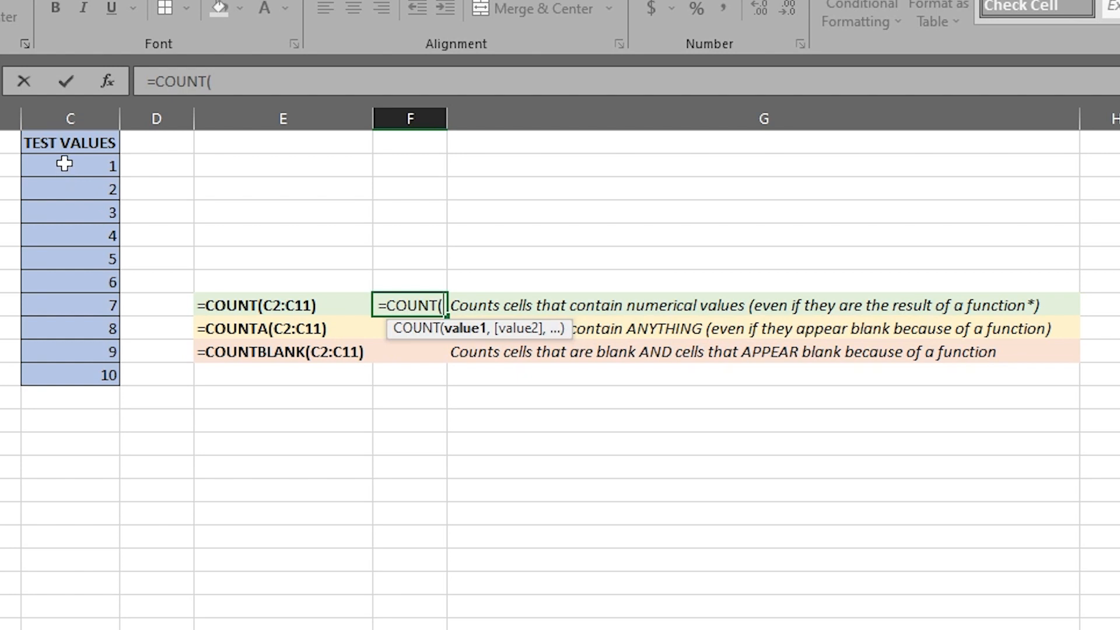
pyautogui.moveTo(69, 175); pyautogui.dragTo(56, 381)
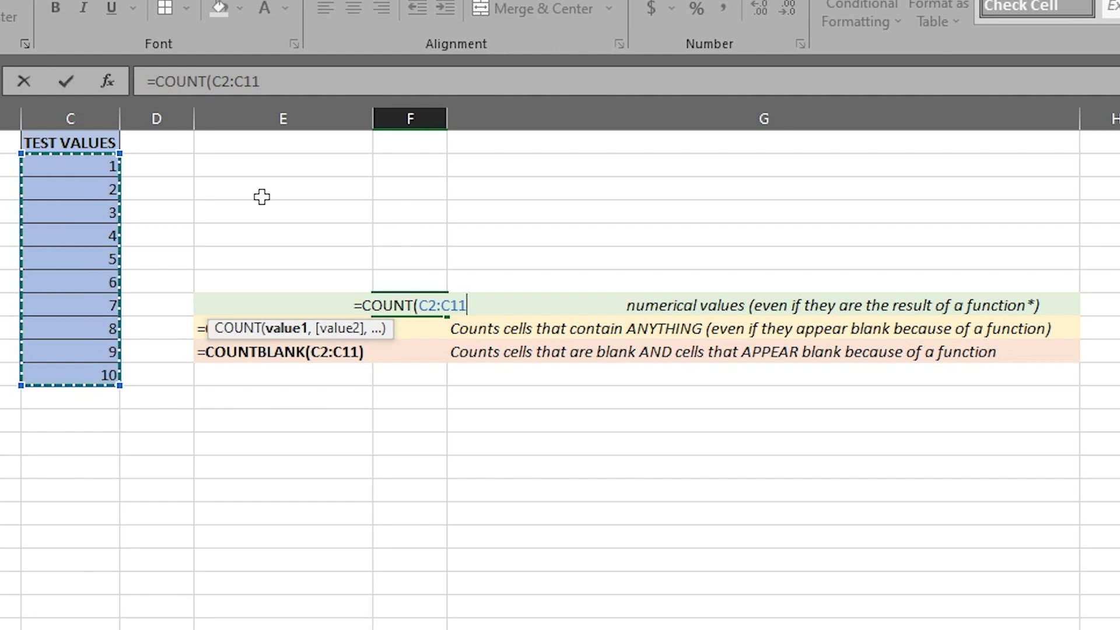
pyautogui.press('Return')
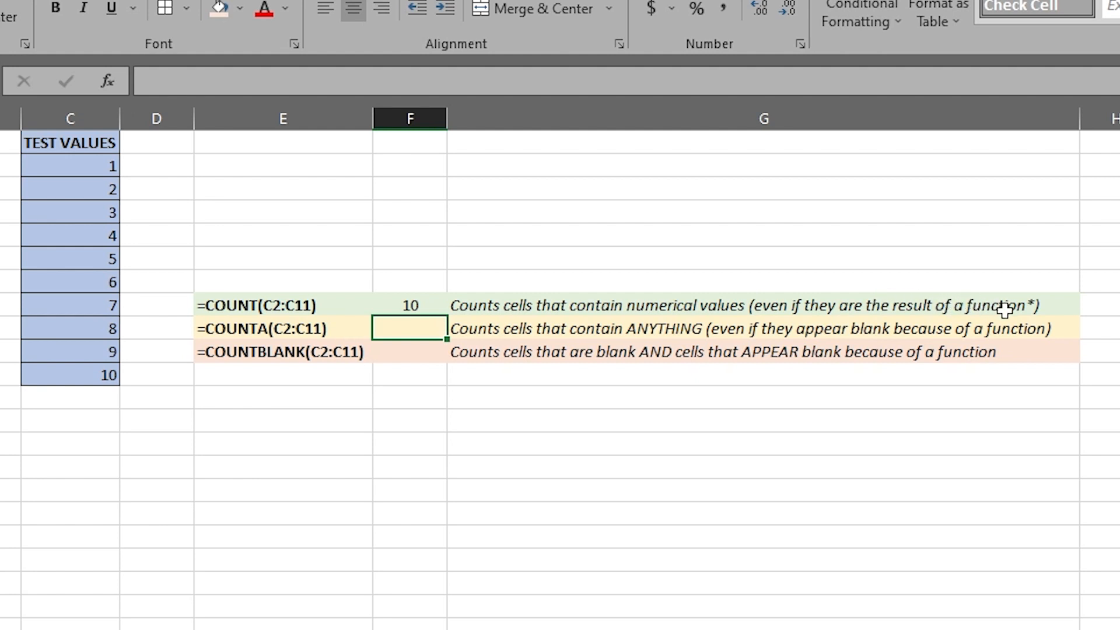
# Replace the last test value in C11 with =SUM(C2:C10) and check it against the COUNT formula in F8
pyautogui.click(81, 376)
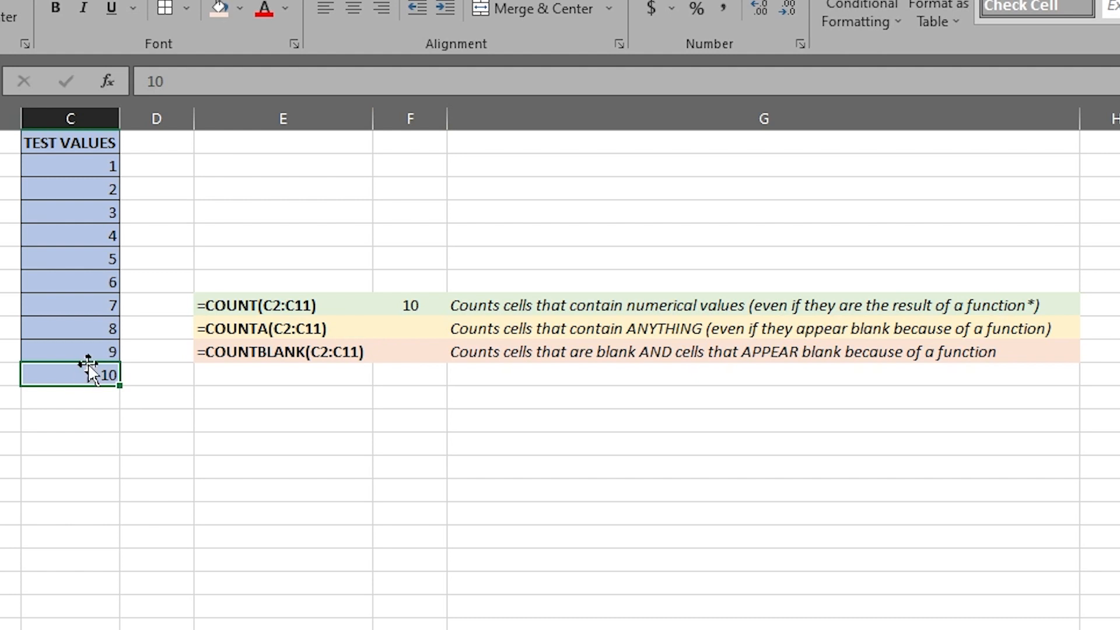
pyautogui.write('=')
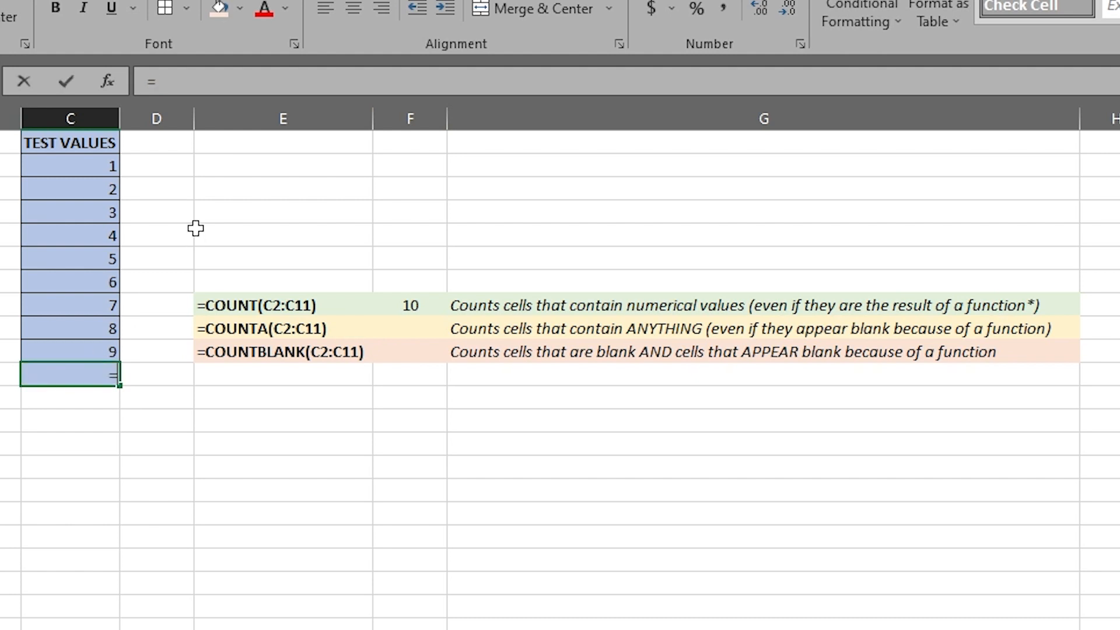
pyautogui.write('SUM')
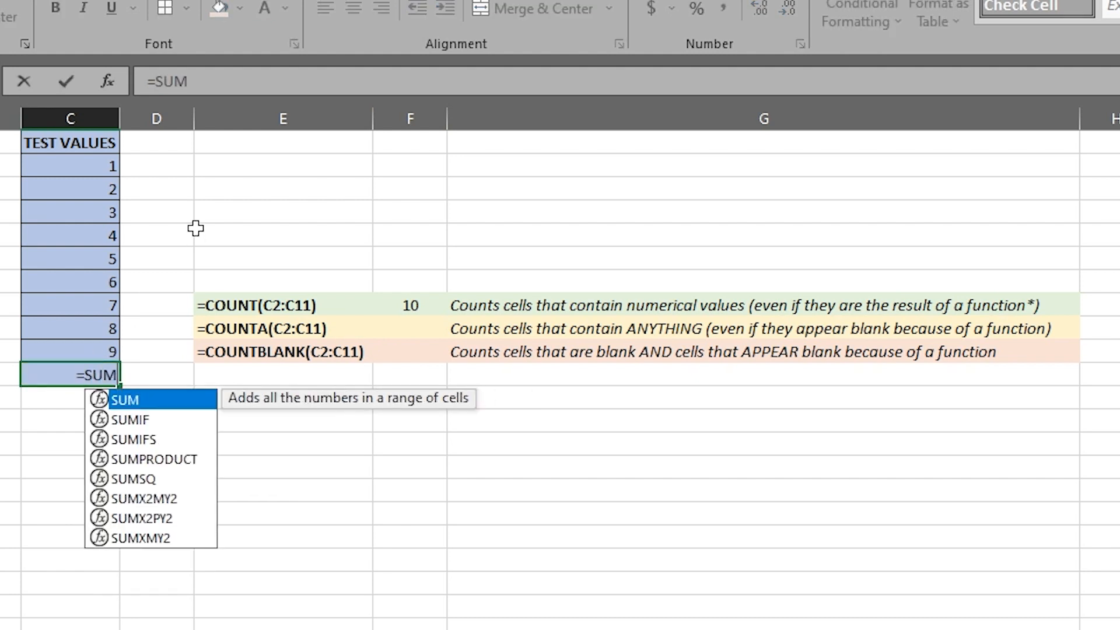
pyautogui.write('(')
pyautogui.moveTo(94, 346); pyautogui.dragTo(80, 170)
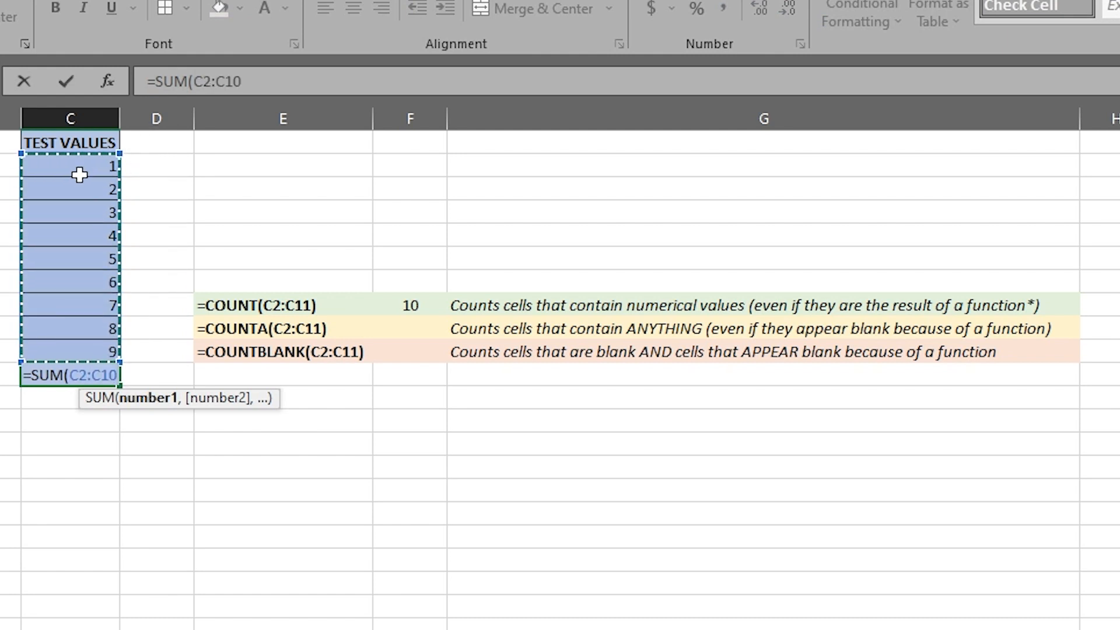
pyautogui.press('Return')
pyautogui.click(90, 376)
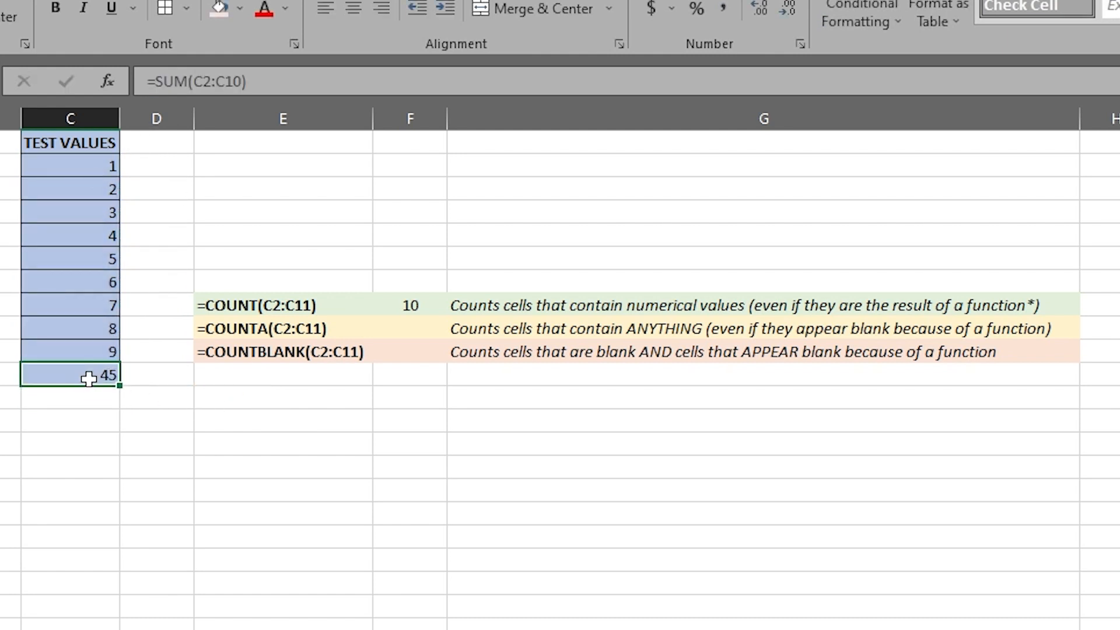
pyautogui.click(412, 305)
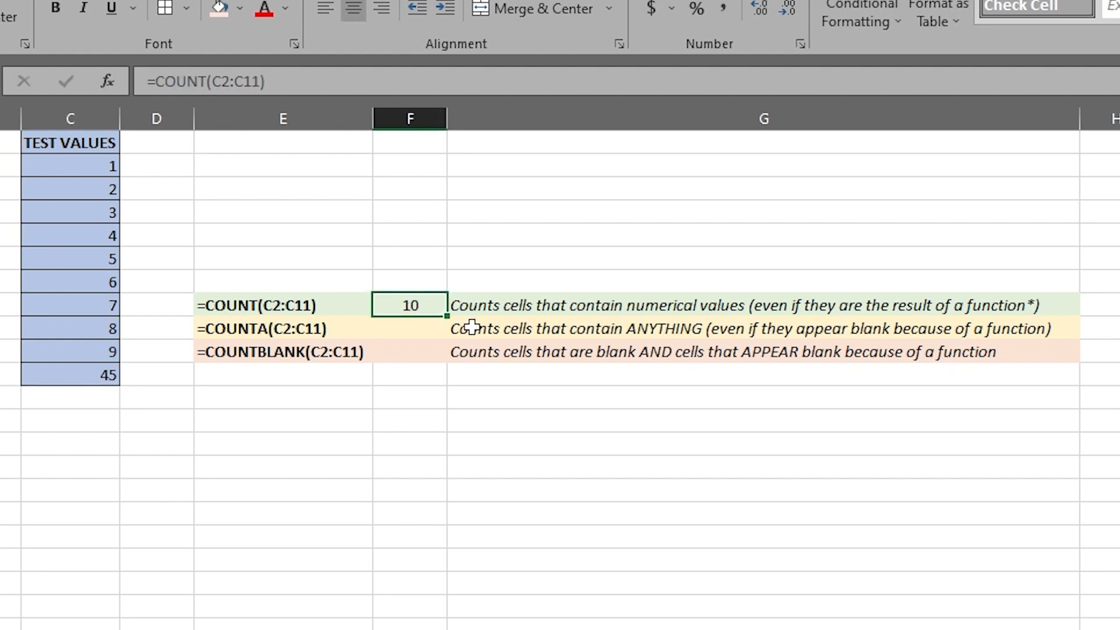
pyautogui.click(75, 373)
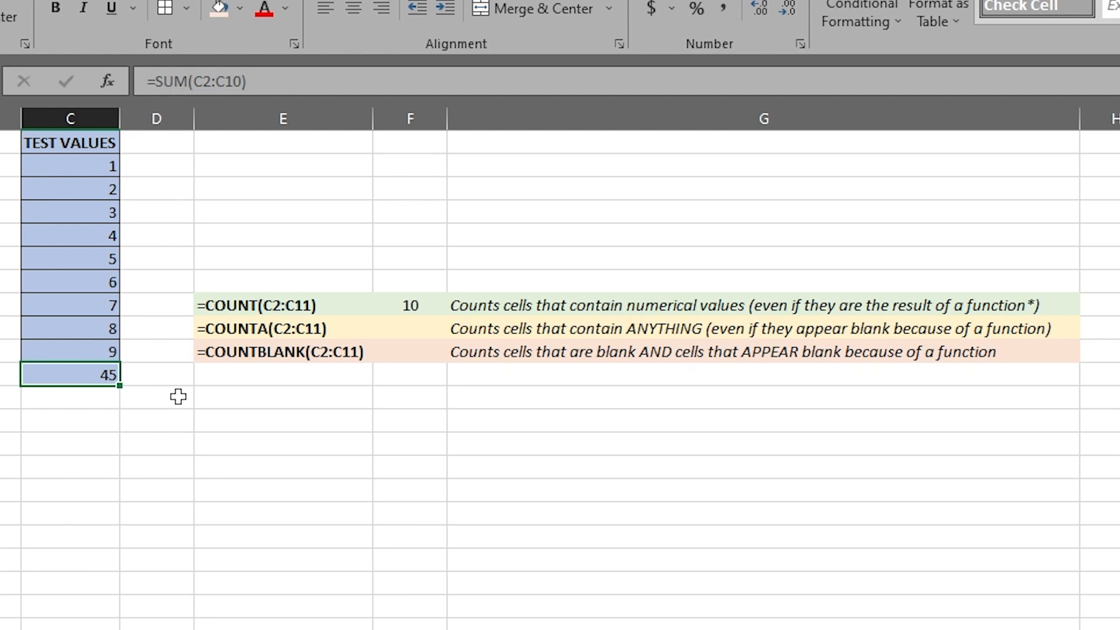
# Enter =COUNTA(C2:C11) in F9 beside the COUNTA label
pyautogui.click(400, 327)
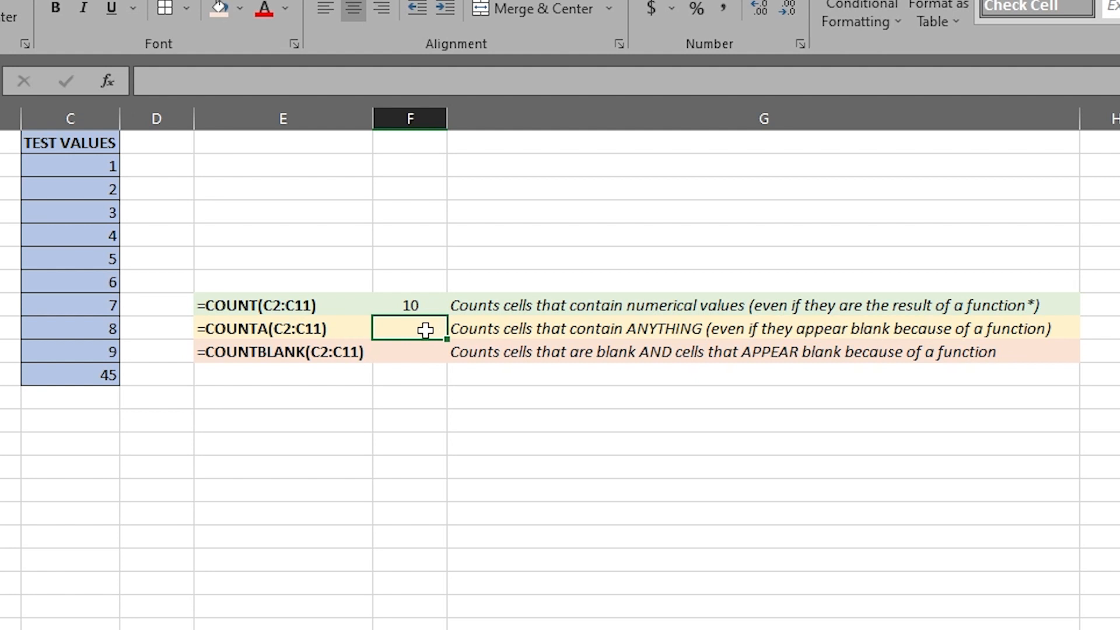
pyautogui.click(239, 302)
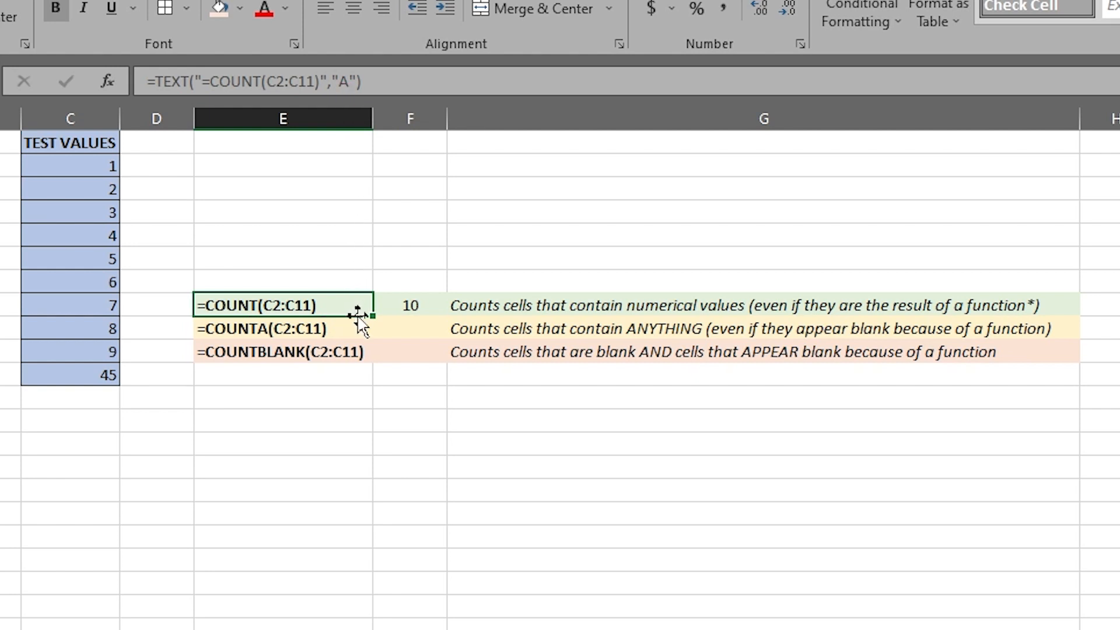
pyautogui.click(421, 332)
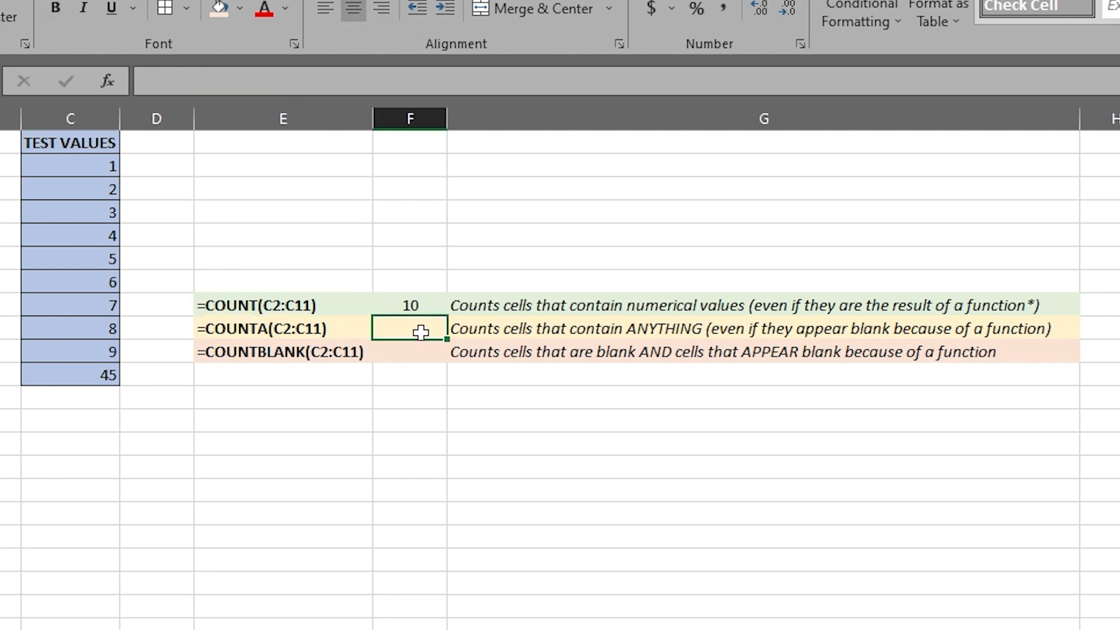
pyautogui.write('=COUNT')
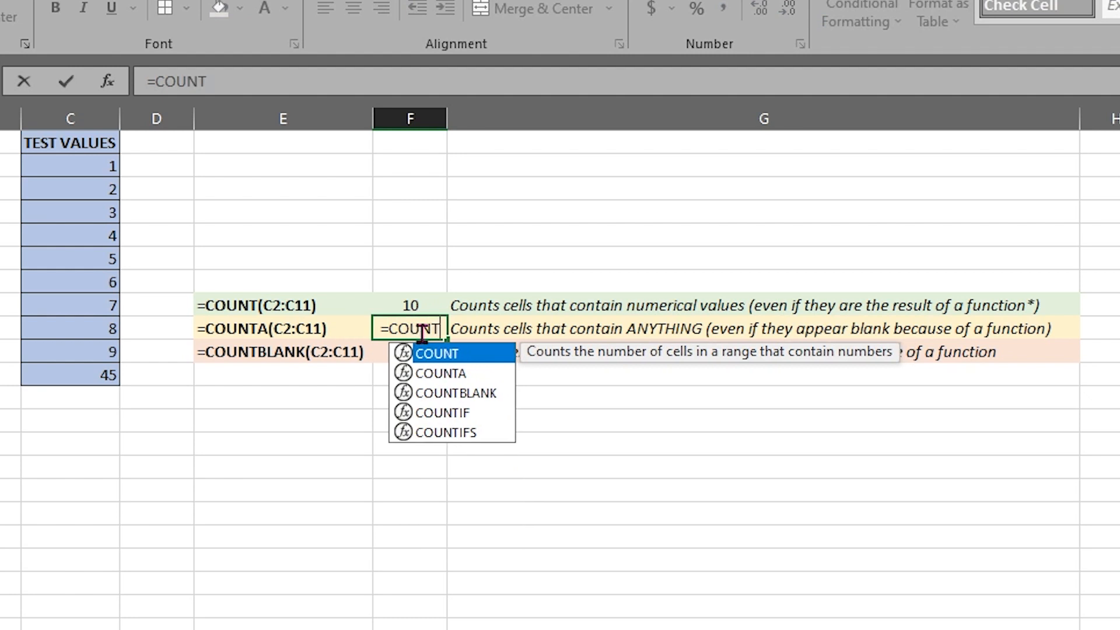
pyautogui.write('A(')
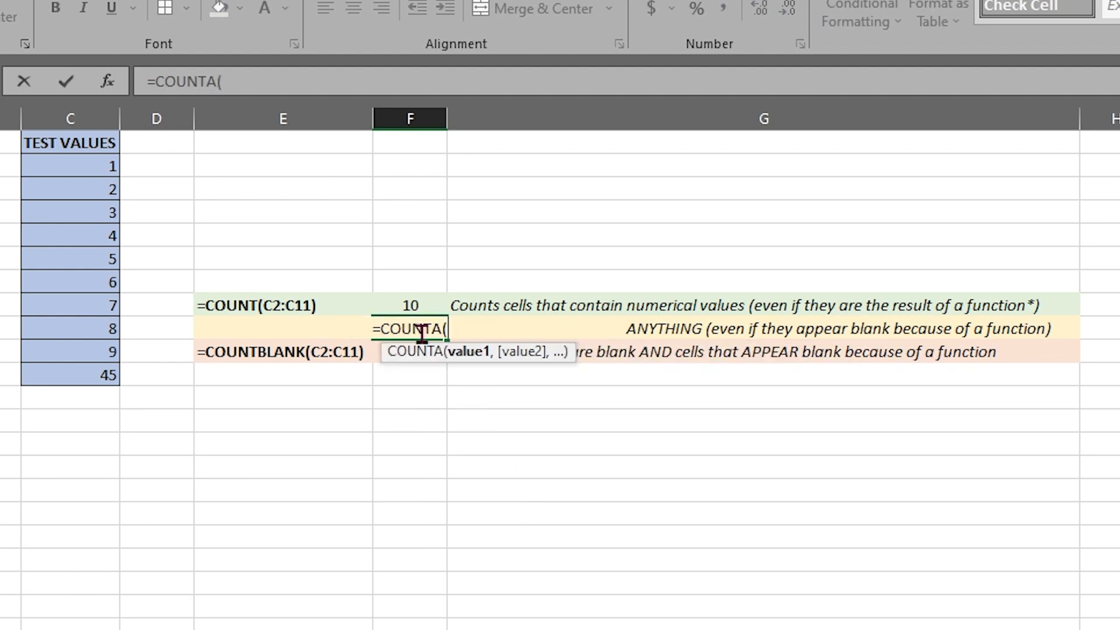
pyautogui.moveTo(77, 165); pyautogui.dragTo(80, 375)
pyautogui.press('Return')
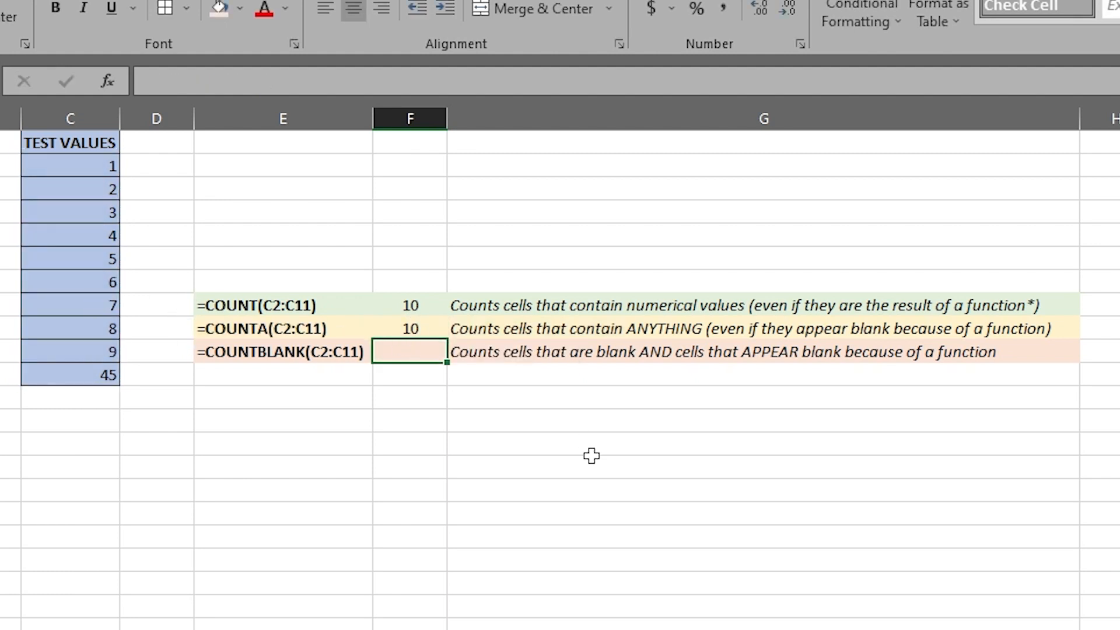
# Clear the test value in C6, enter the text PIZZA in its place, and check the formulas in F8 and C11
pyautogui.click(79, 258)
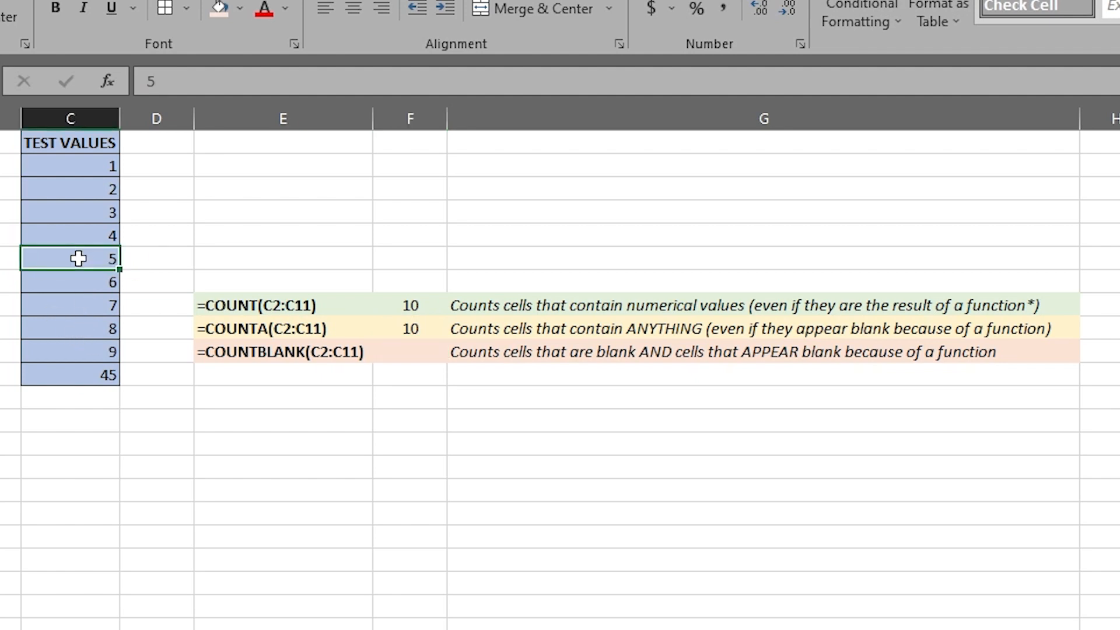
pyautogui.press('Delete')
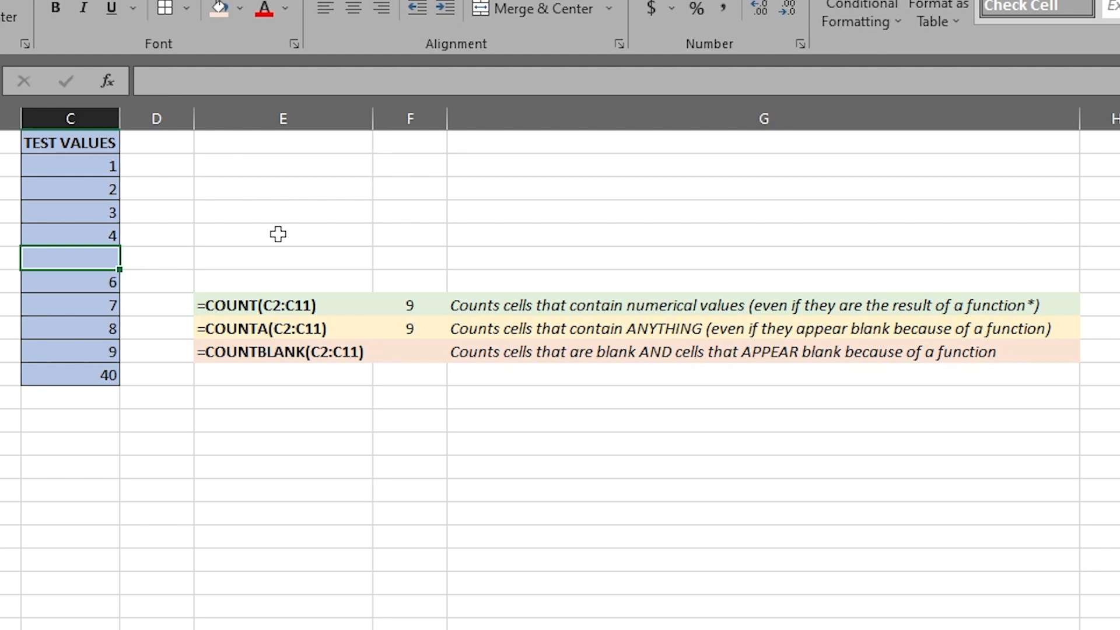
pyautogui.write('PIZZA')
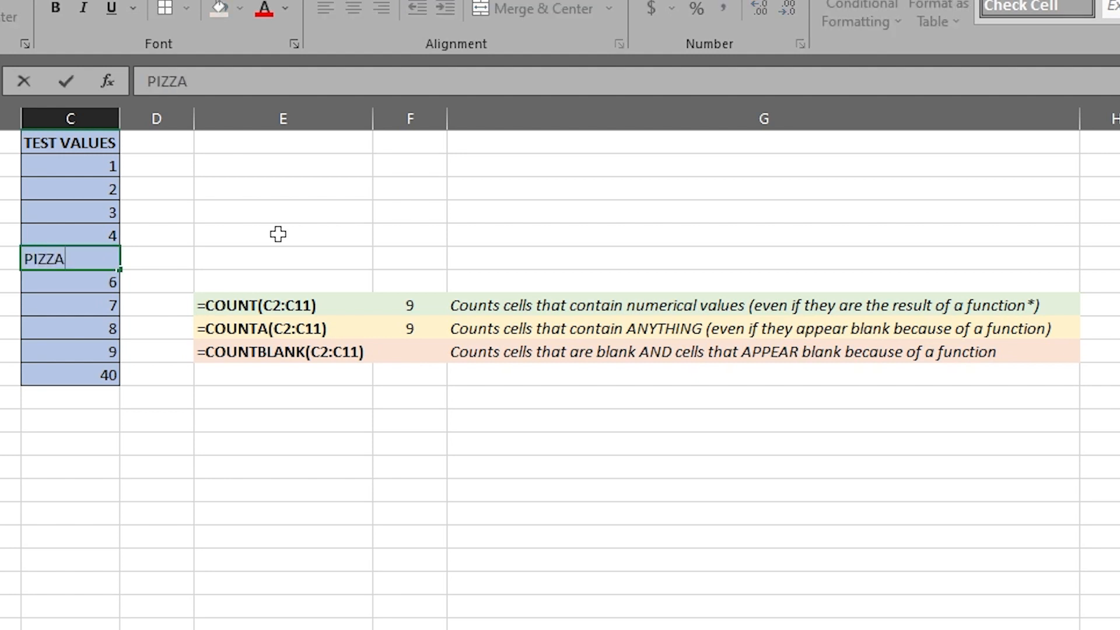
pyautogui.press('Return')
pyautogui.click(407, 304)
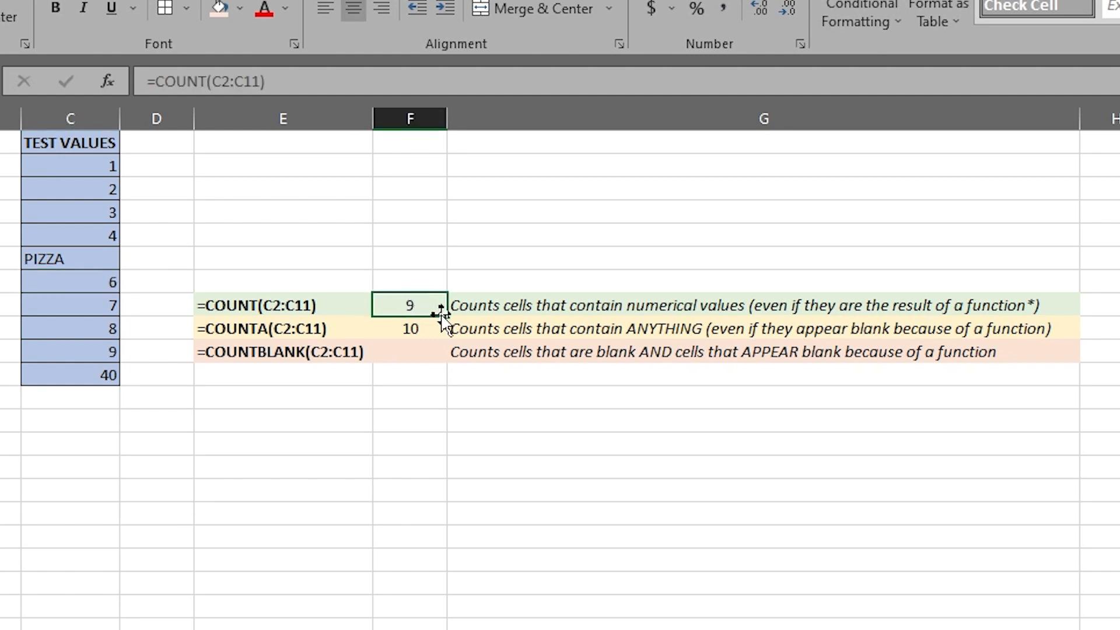
pyautogui.click(75, 383)
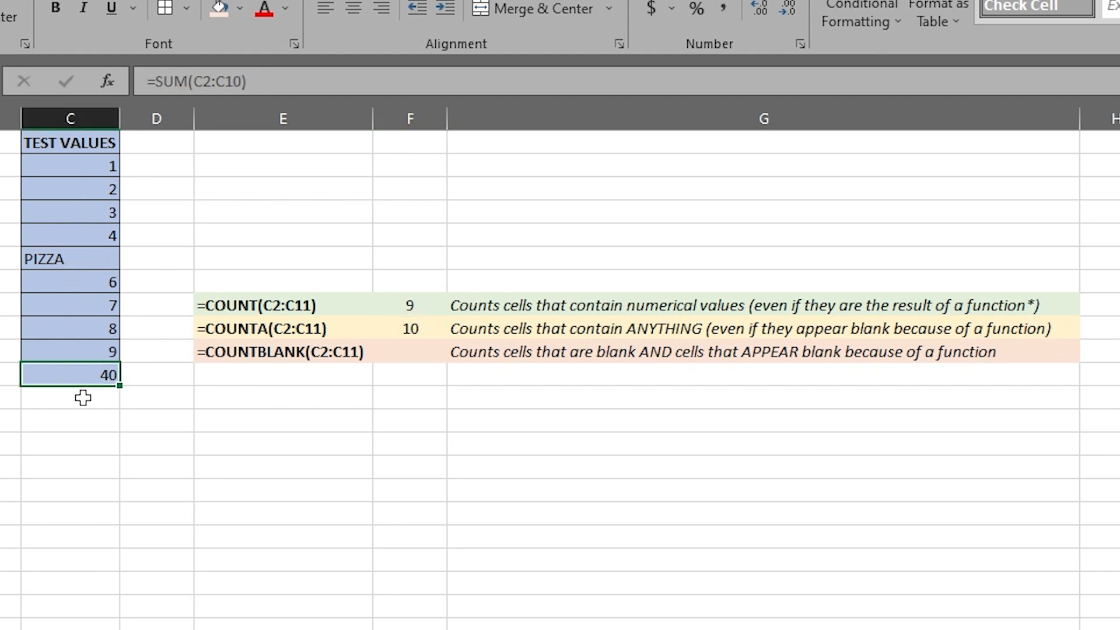
# Enter =COUNTBLANK(C2:C11) in F10 beside the COUNTBLANK label
pyautogui.click(86, 260)
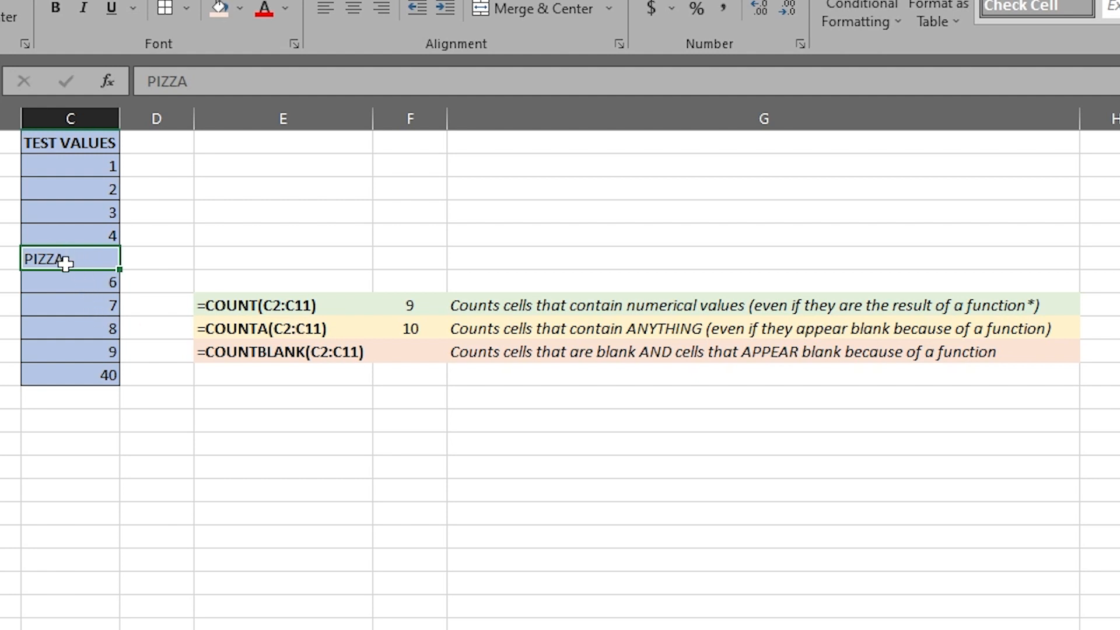
pyautogui.click(403, 352)
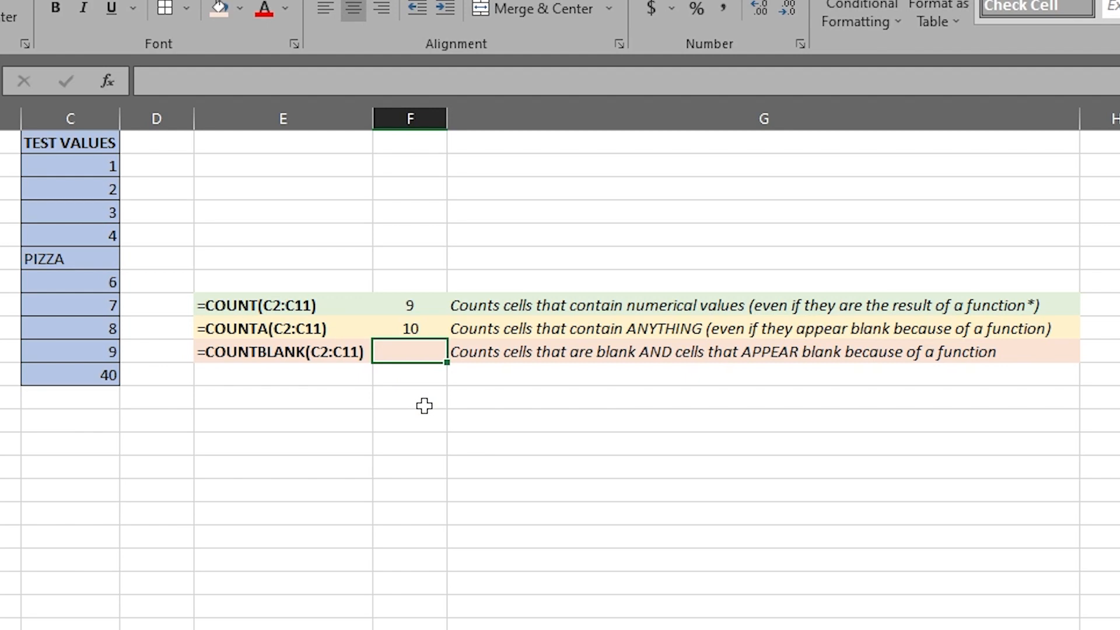
pyautogui.write('=COUNTBLANK')
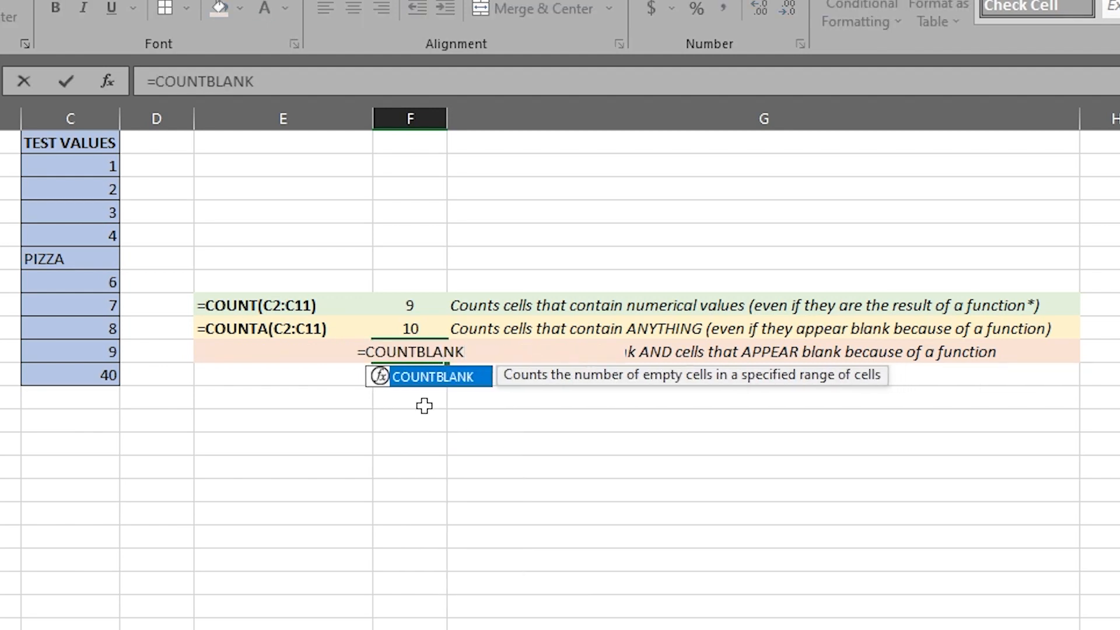
pyautogui.write('(')
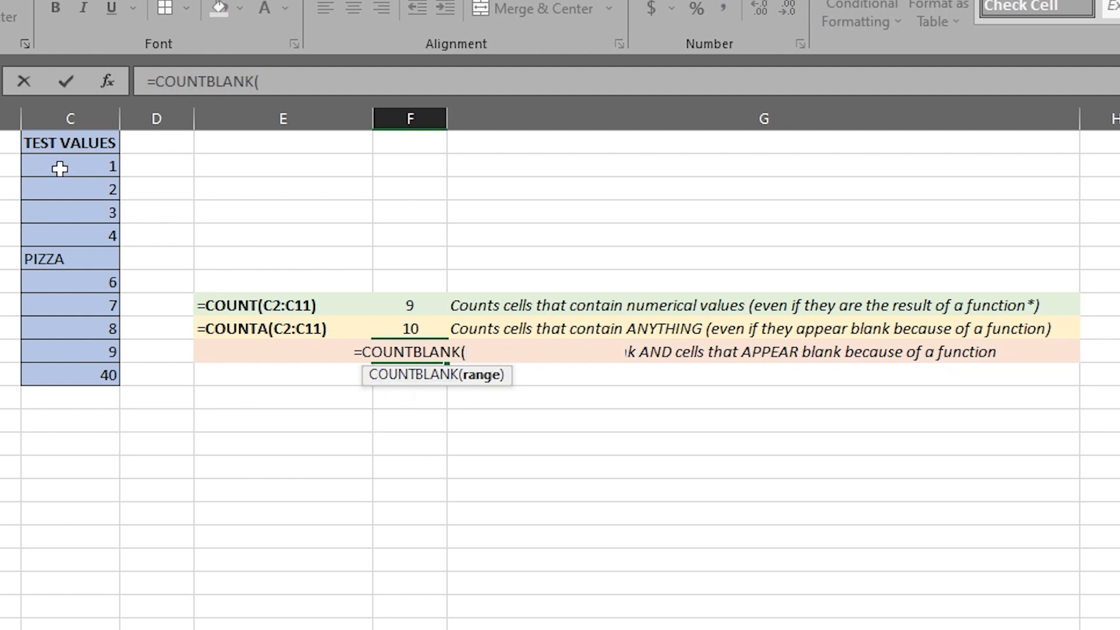
pyautogui.moveTo(59, 169); pyautogui.dragTo(70, 372)
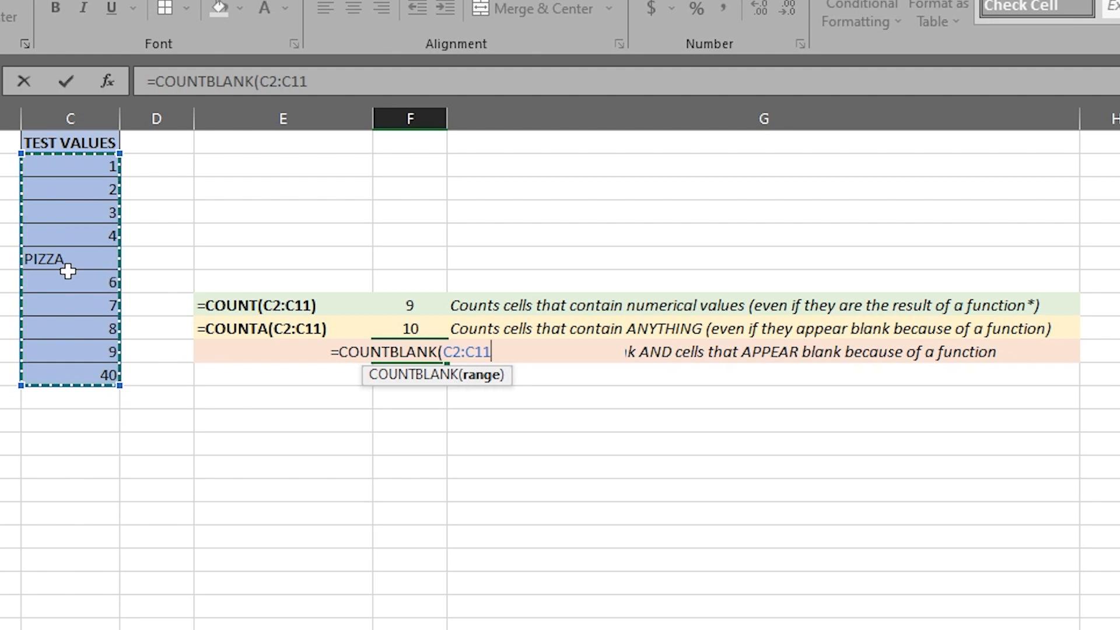
pyautogui.press('Return')
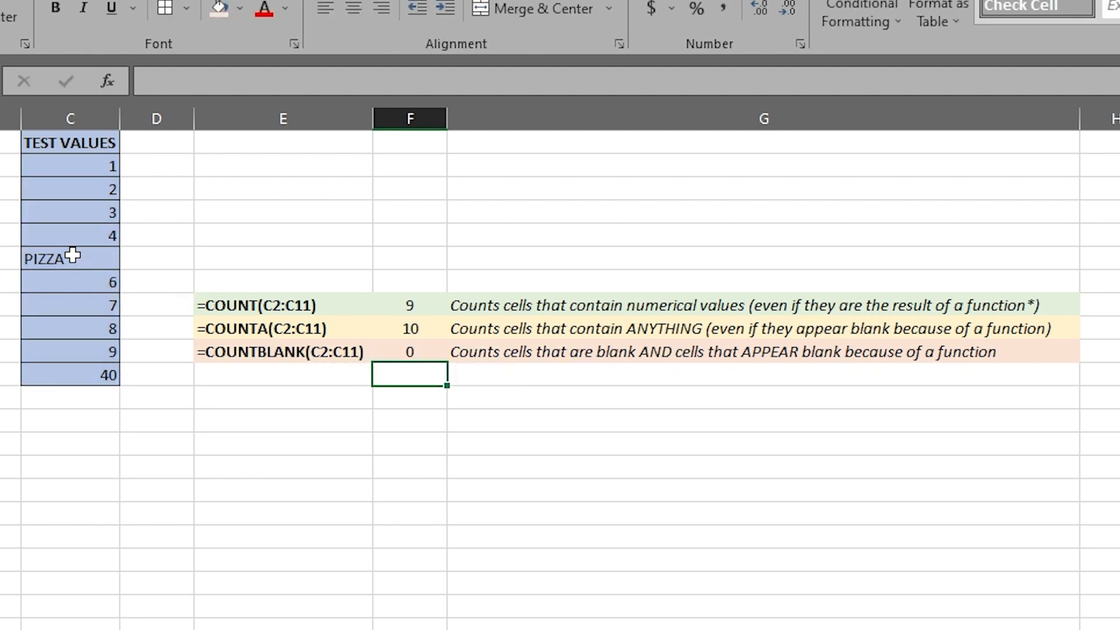
# Clear the PIZZA text from C6 and check the COUNTBLANK formula in F10
pyautogui.click(63, 257)
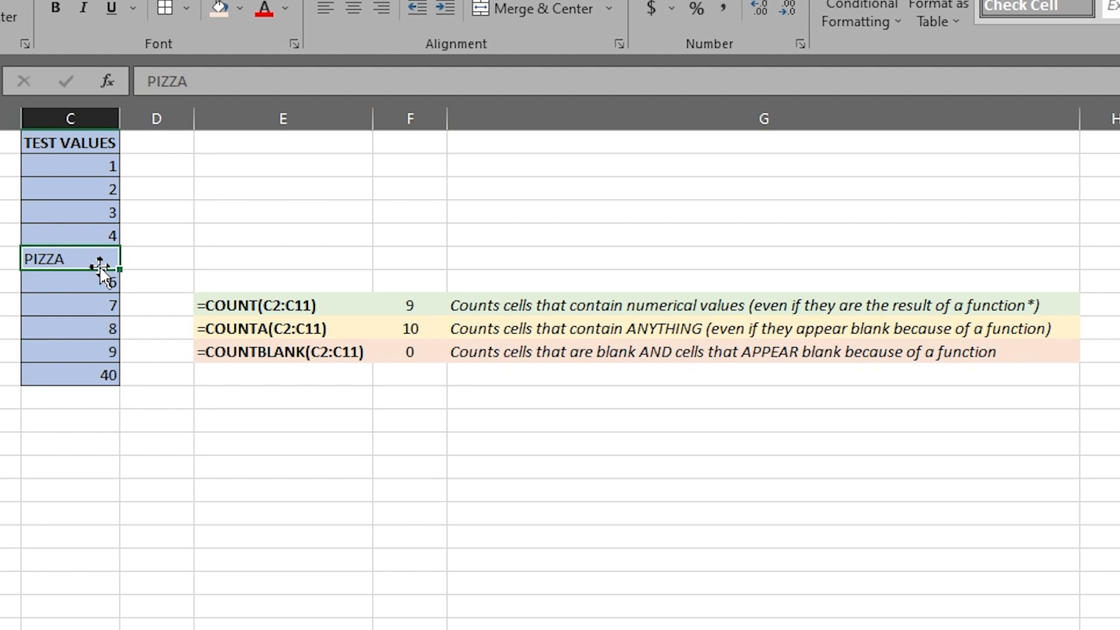
pyautogui.press('Delete')
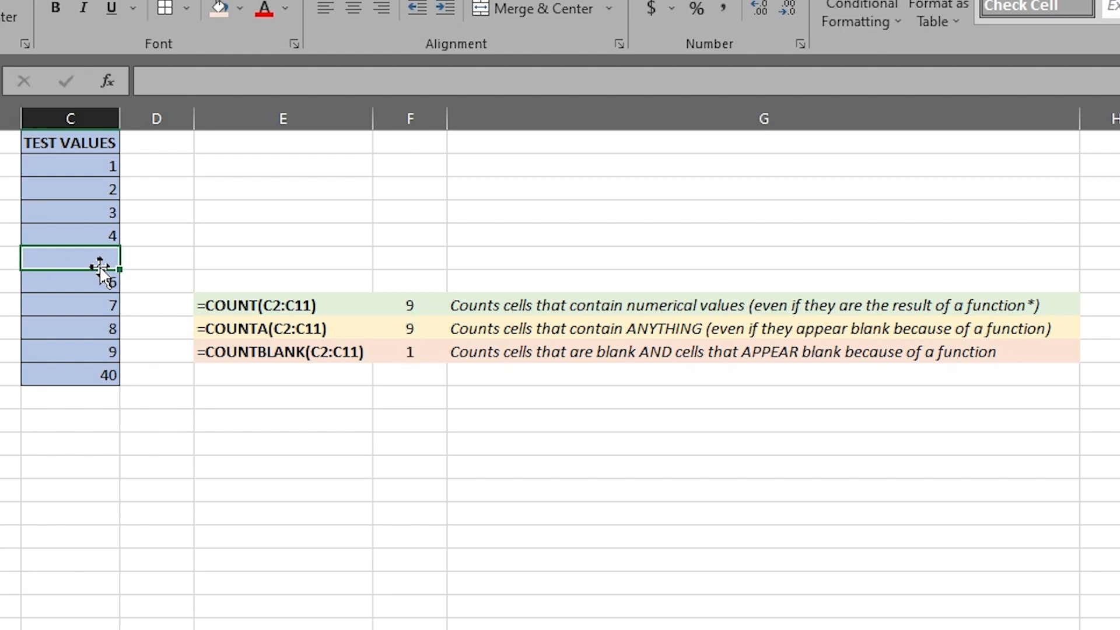
pyautogui.click(424, 349)
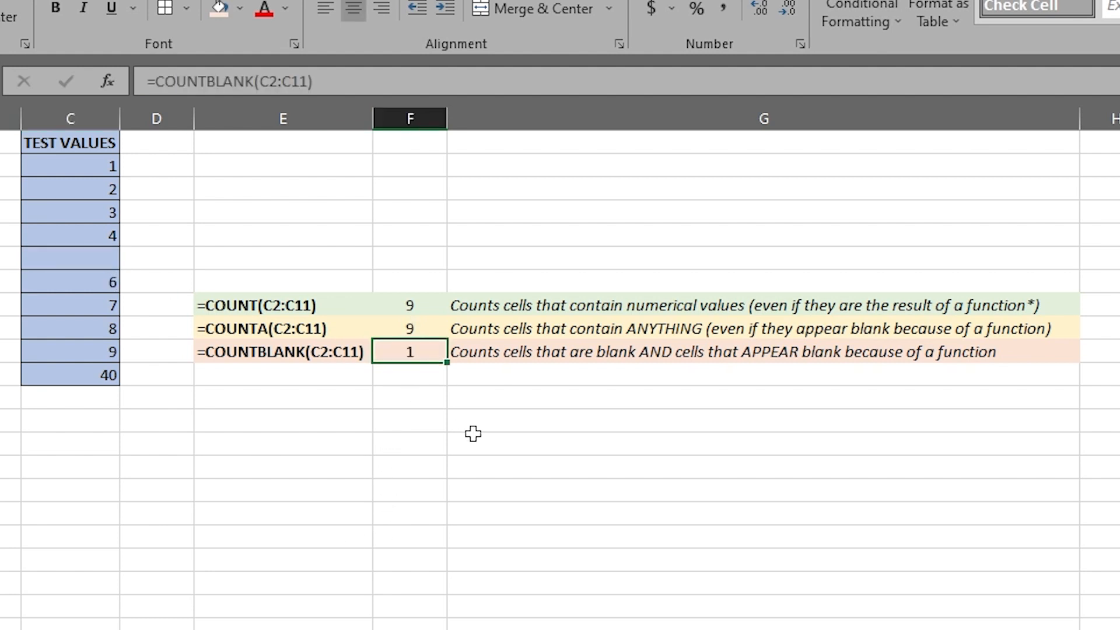
# Clear all test values in C2:C11 and check the COUNT, COUNTA and COUNTBLANK formulas in F8:F10
pyautogui.moveTo(90, 165); pyautogui.dragTo(77, 382)
pyautogui.press('Delete')
pyautogui.click(409, 303)
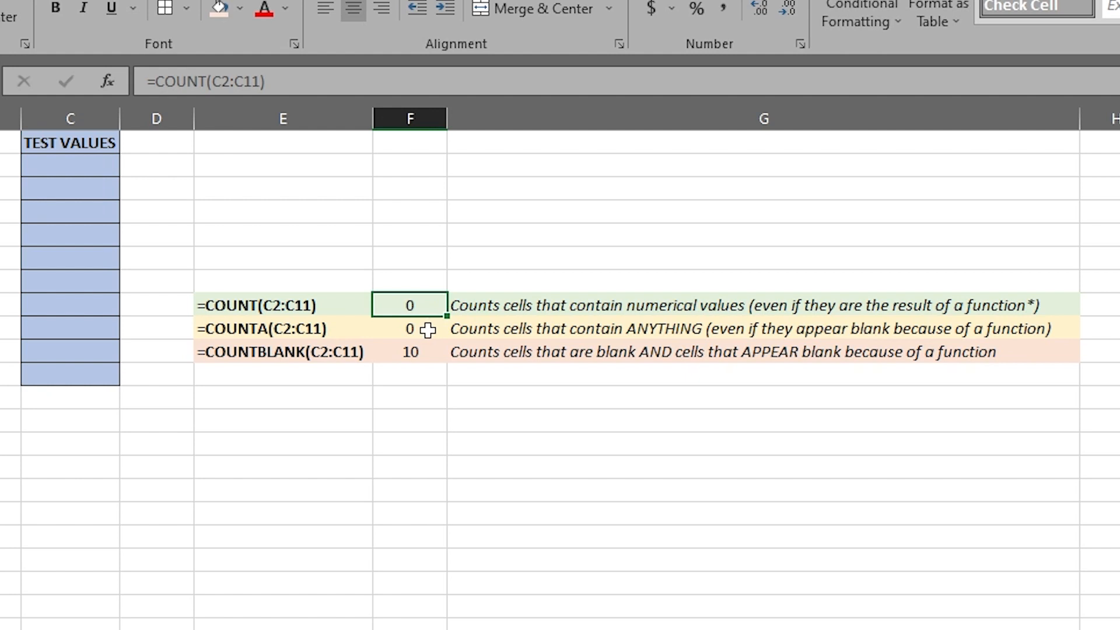
pyautogui.click(427, 330)
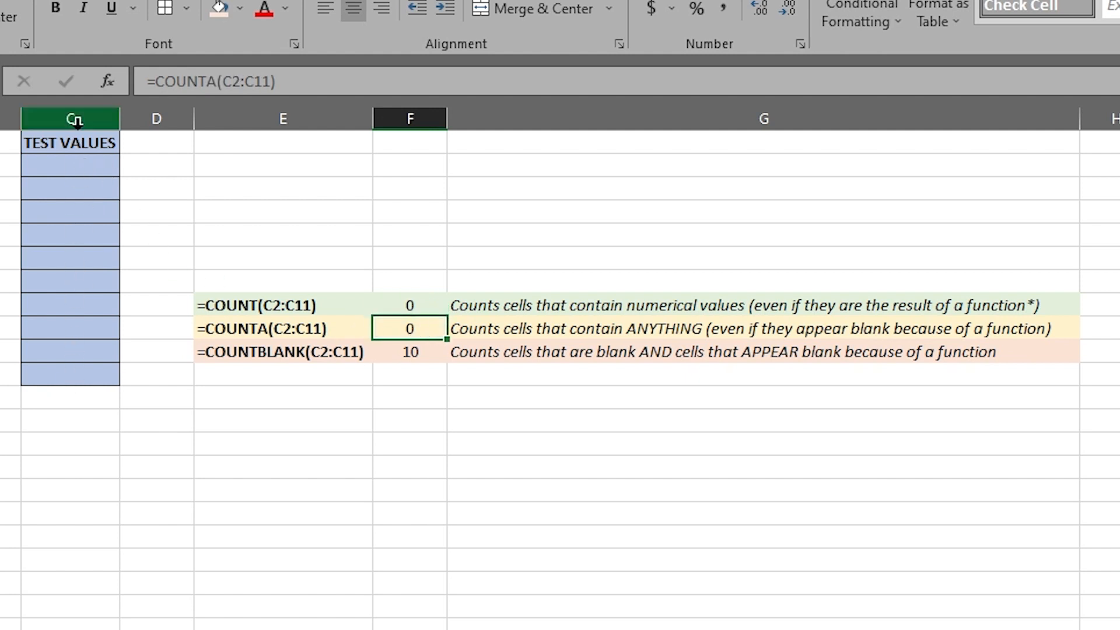
pyautogui.click(421, 351)
pyautogui.moveTo(81, 163); pyautogui.dragTo(82, 380)
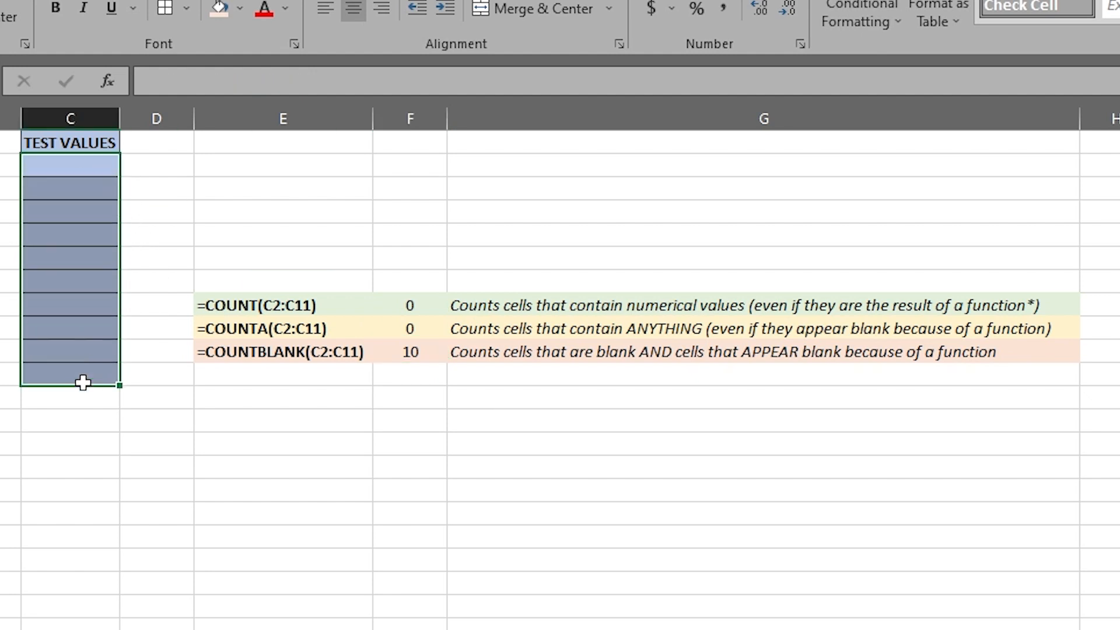
pyautogui.click(417, 350)
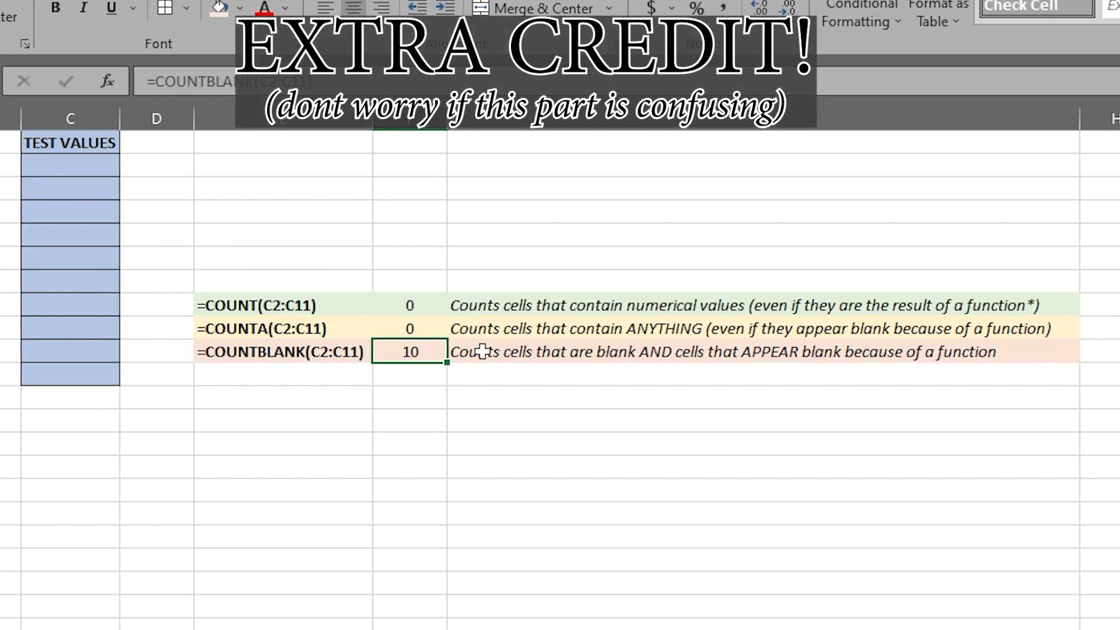
# Review the COUNT description in G8, its asterisk footnote further down column G, and the COUNT formula in F8
pyautogui.click(509, 305)
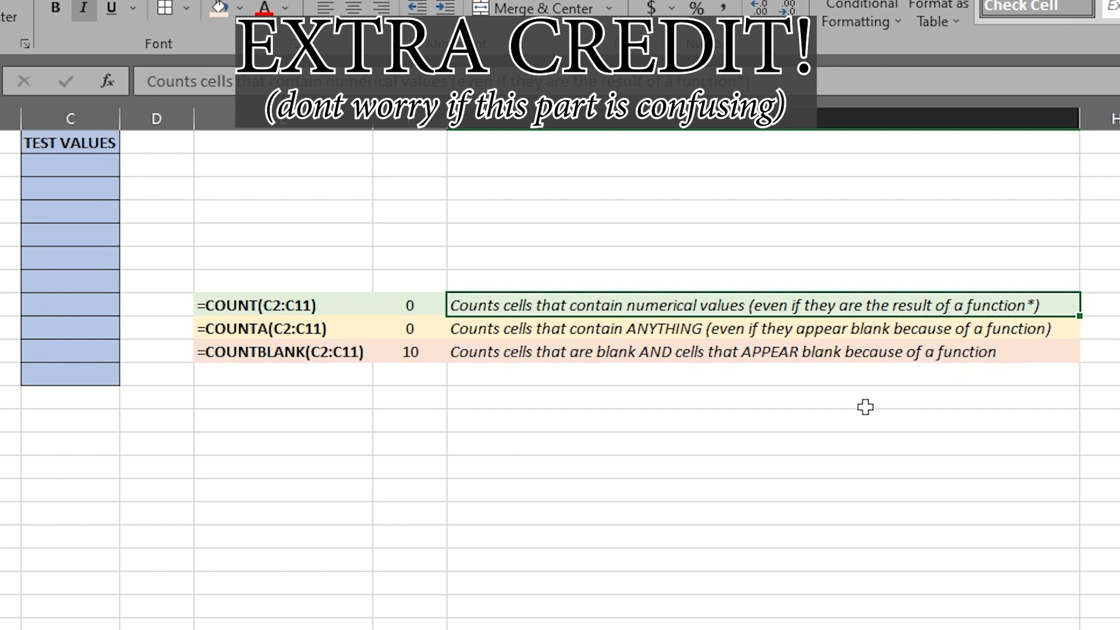
pyautogui.click(740, 416)
pyautogui.click(661, 409)
pyautogui.scroll(-2, 664, 416)
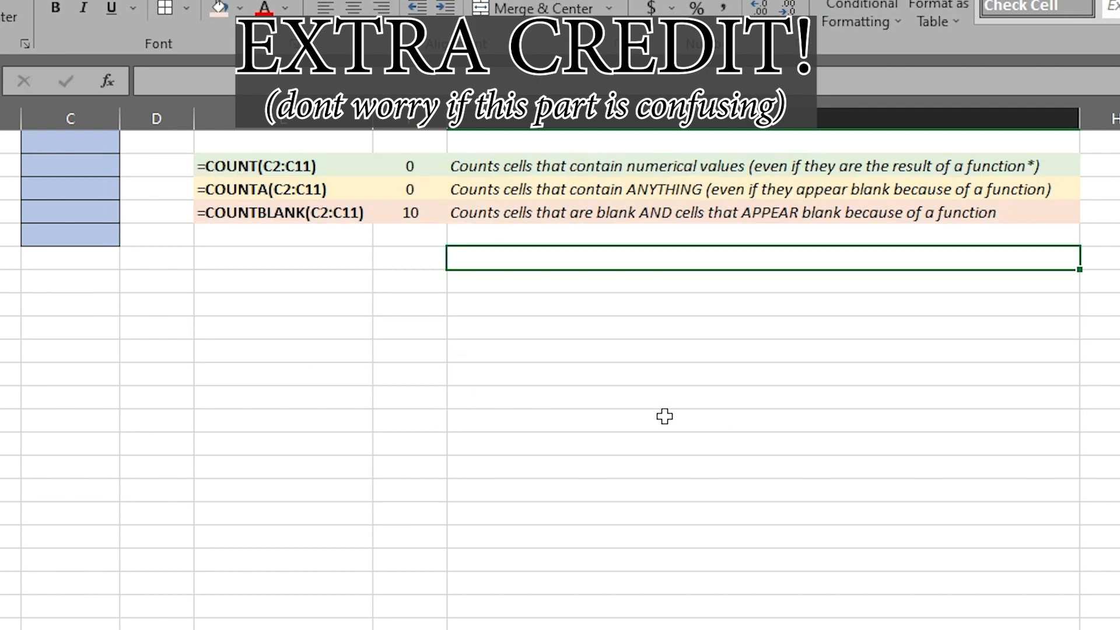
pyautogui.scroll(-2, 665, 416)
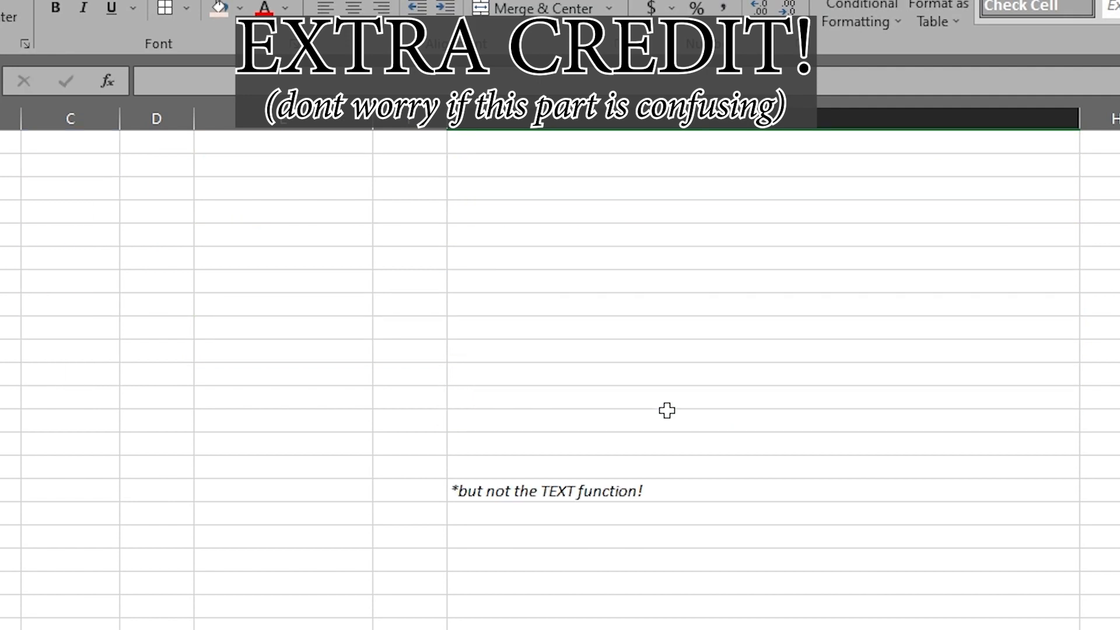
pyautogui.scroll(-4, 667, 411)
pyautogui.scroll(2, 667, 403)
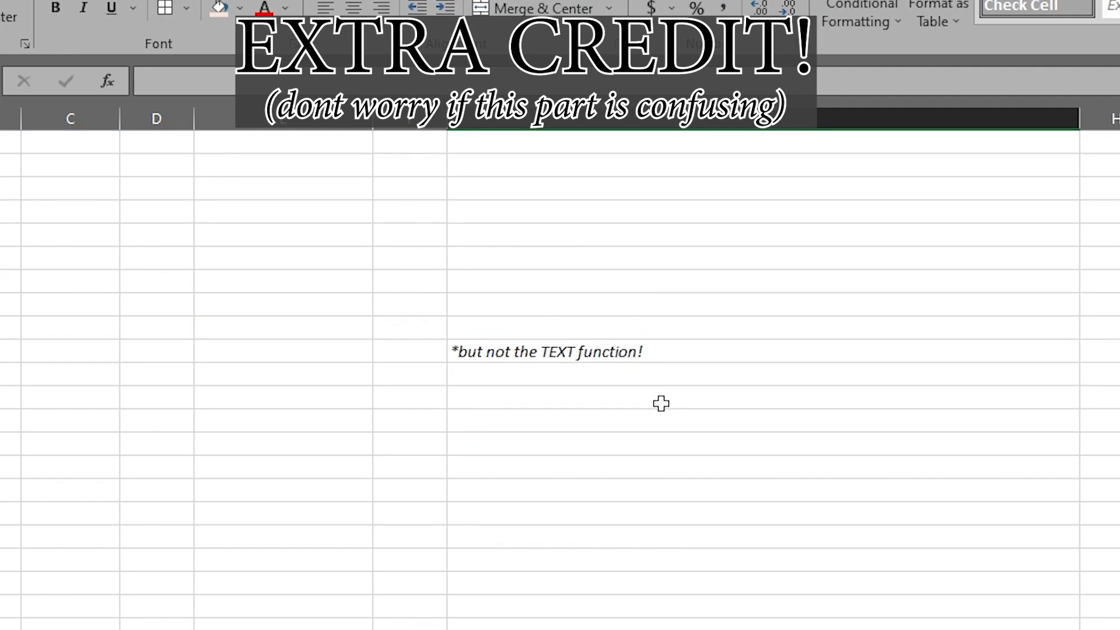
pyautogui.scroll(5, 661, 403)
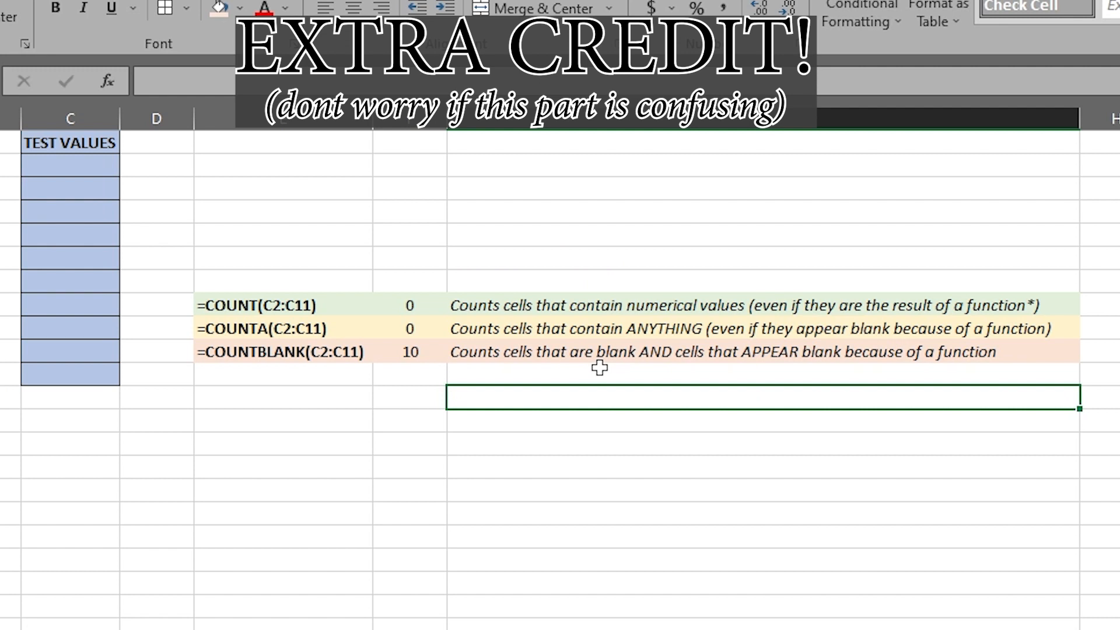
pyautogui.click(400, 307)
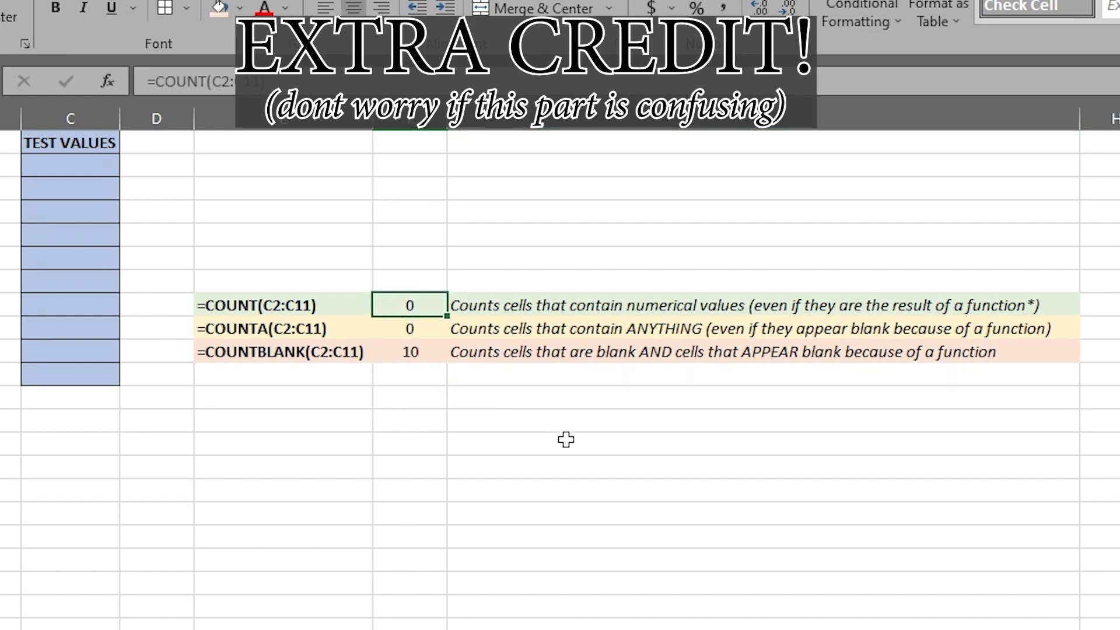
# Enter =TEXT("0","0") in C2 as the first test value
pyautogui.click(63, 167)
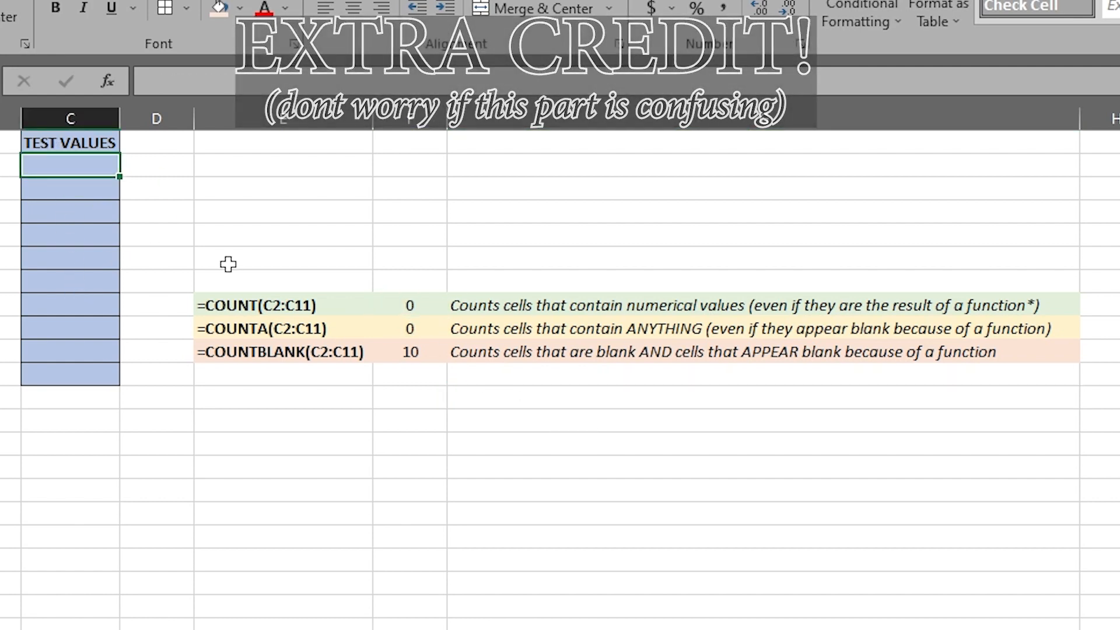
pyautogui.write('=TEXT')
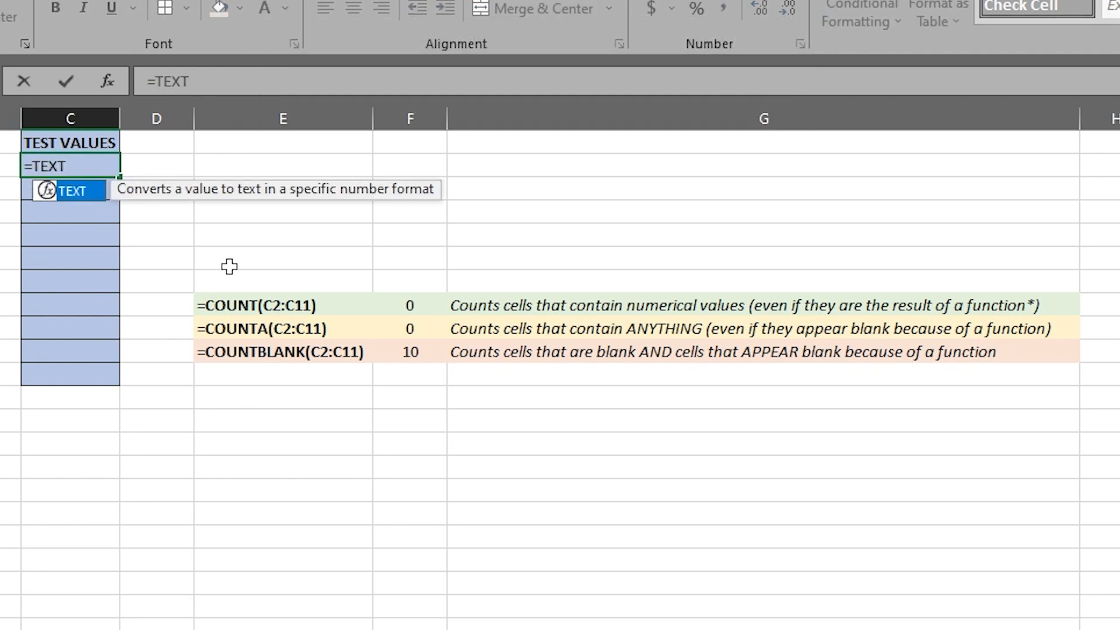
pyautogui.write('("0')
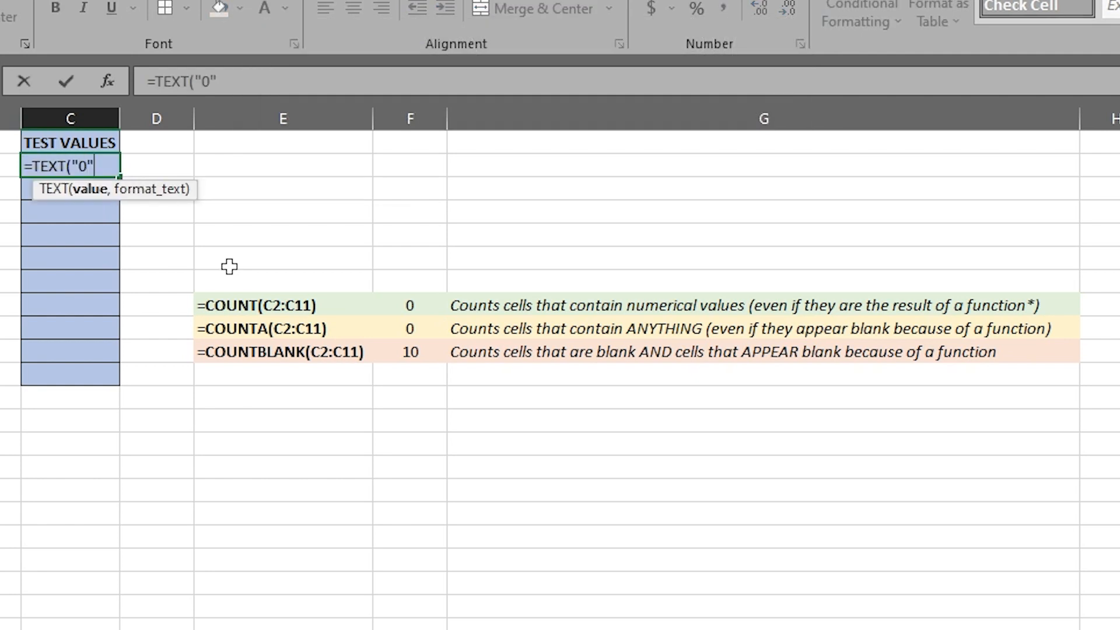
pyautogui.write('","')
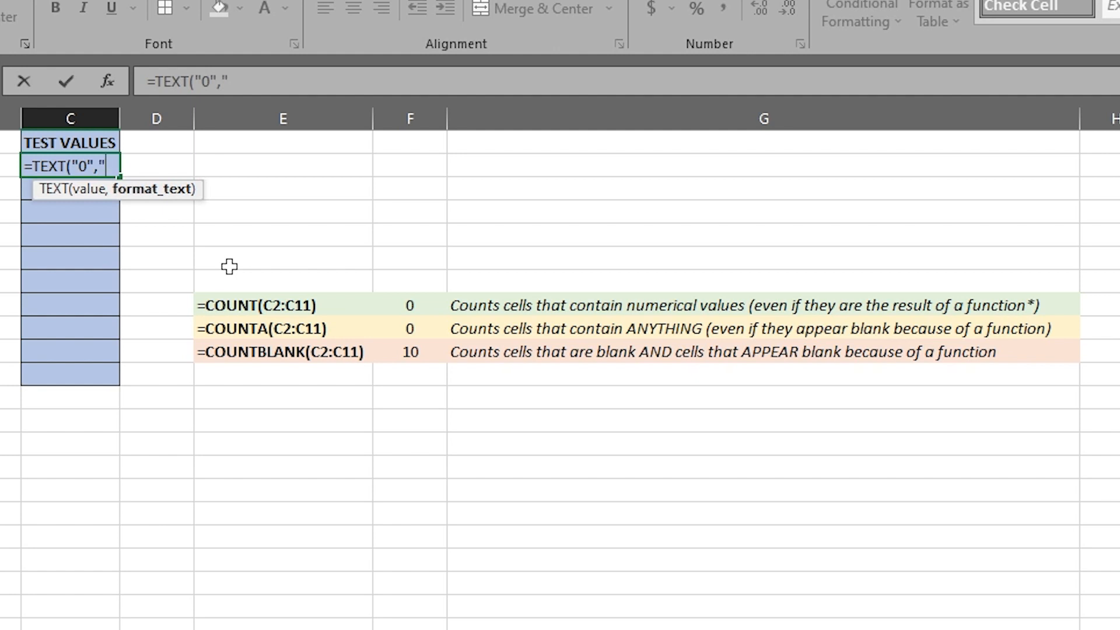
pyautogui.write('0")')
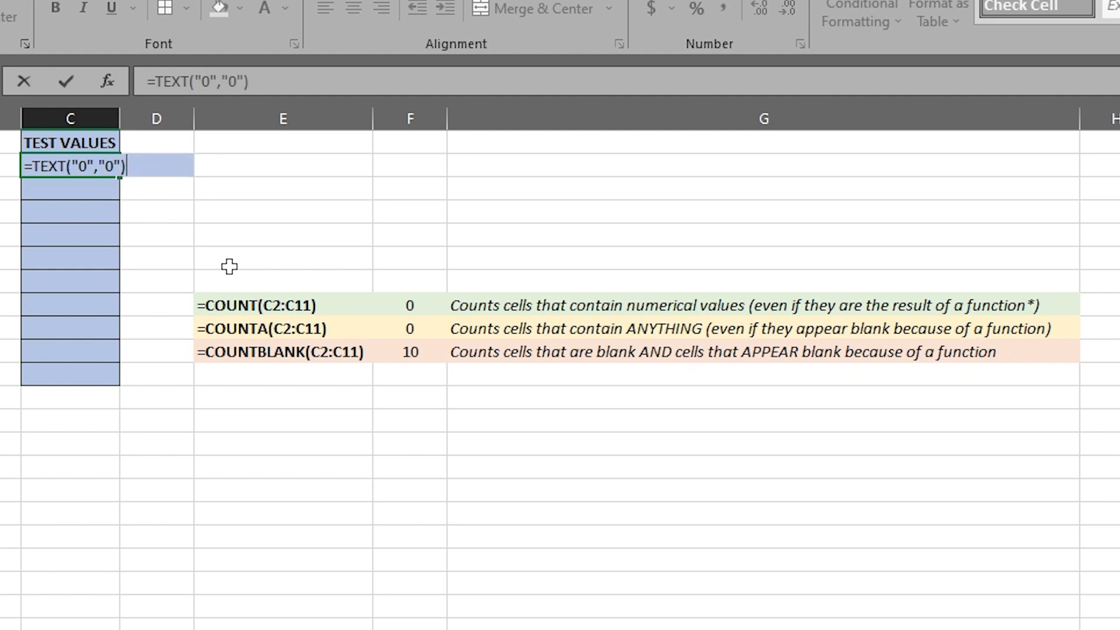
pyautogui.press('Return')
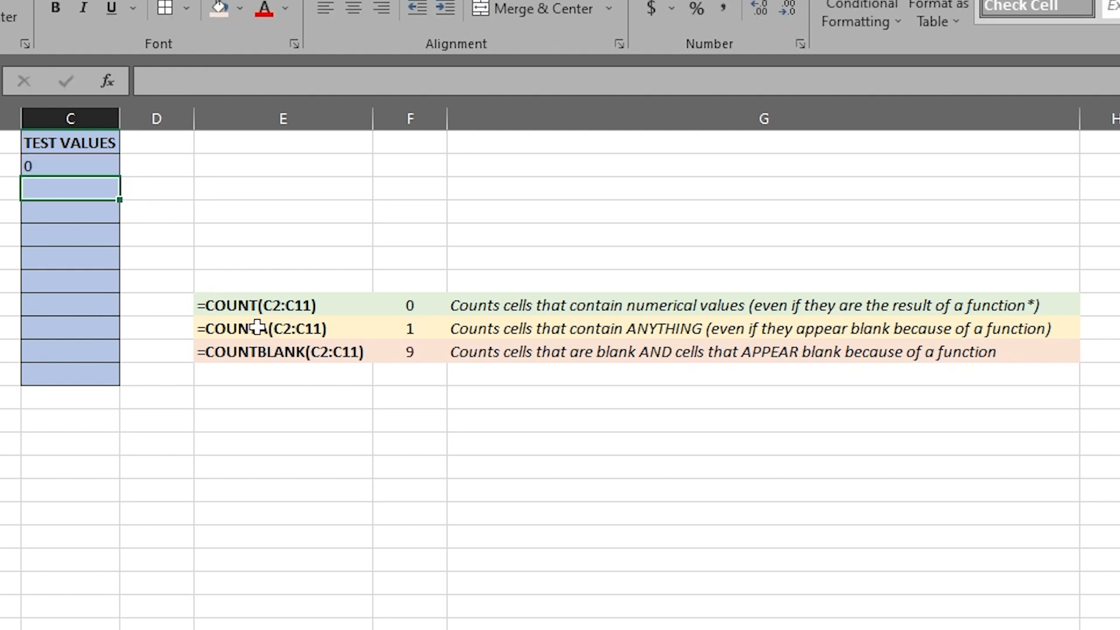
# Check how the COUNTA, COUNTBLANK and COUNT formulas in column F treat the TEXT formula in C2
pyautogui.click(260, 329)
pyautogui.click(397, 327)
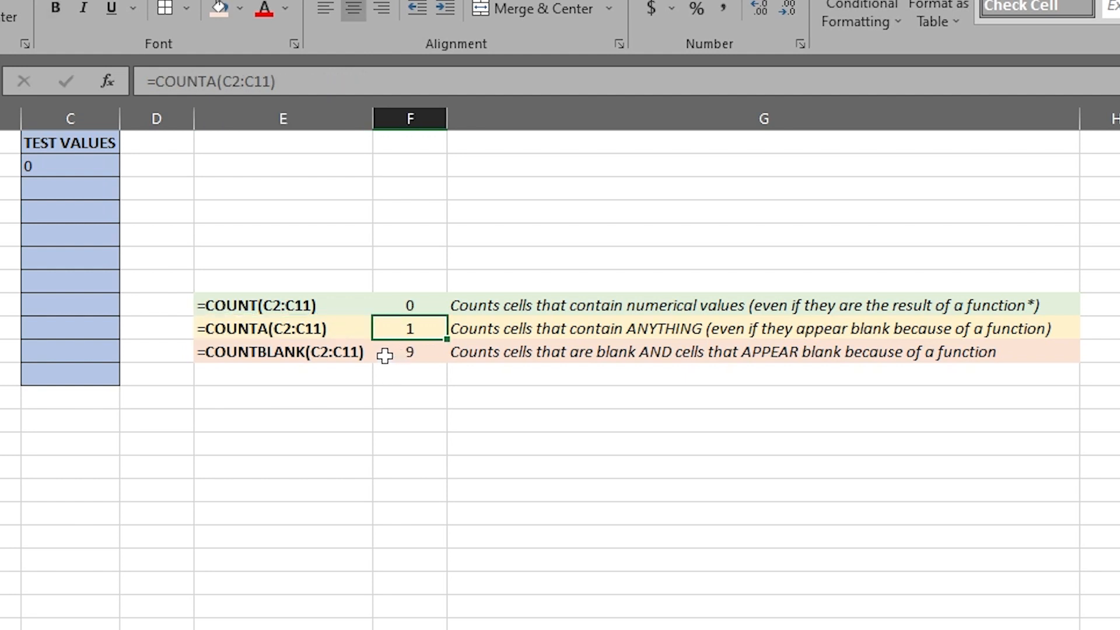
pyautogui.click(430, 354)
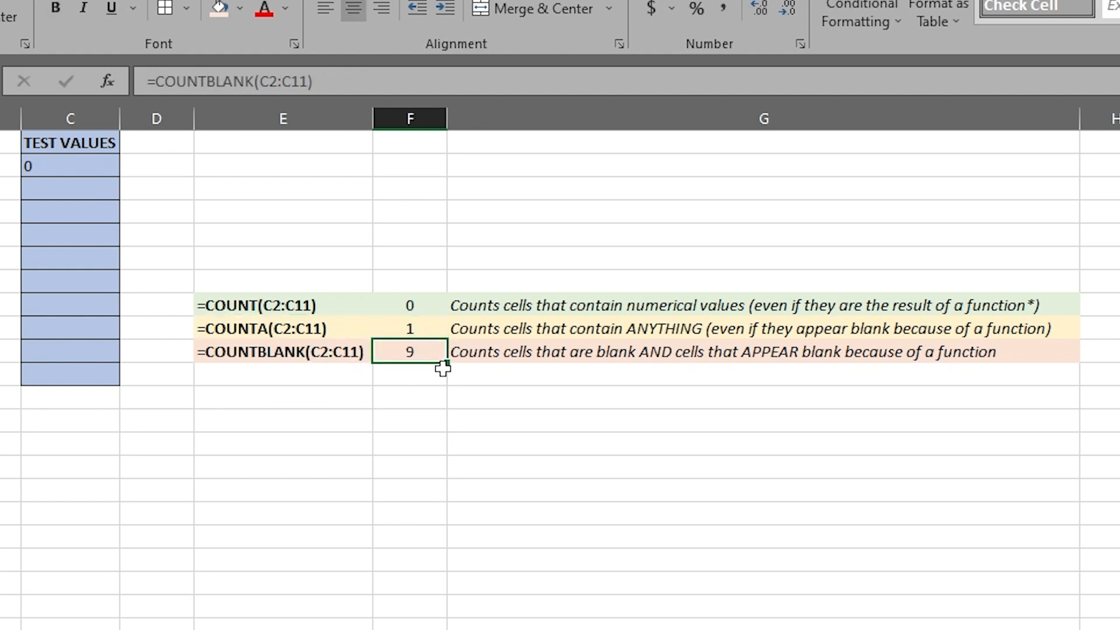
pyautogui.click(424, 305)
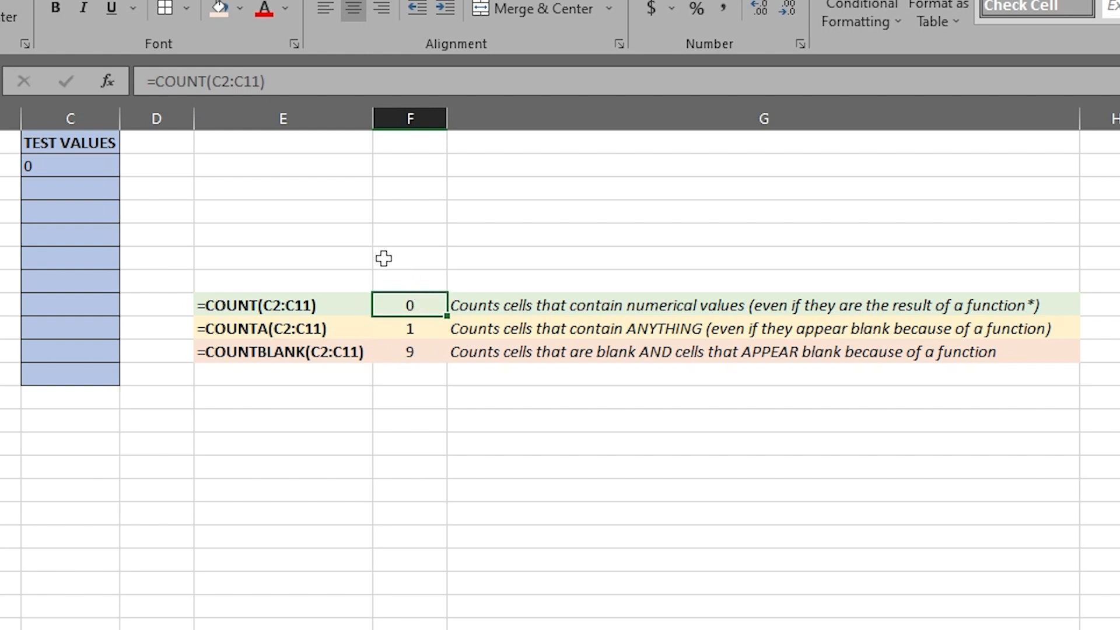
pyautogui.click(78, 165)
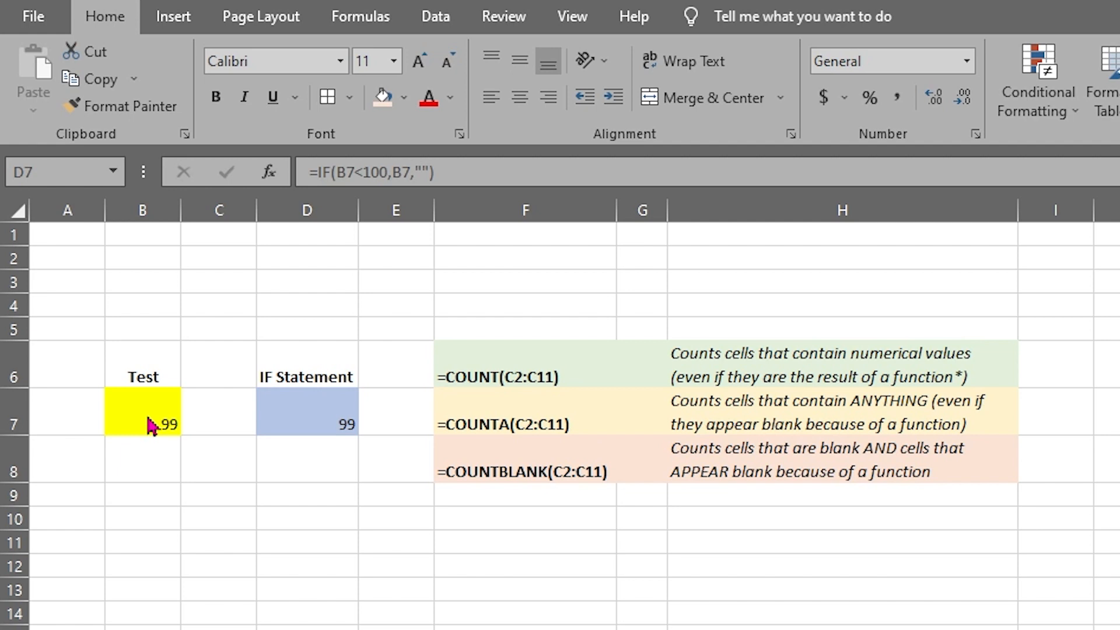
# Inspect the IF formula in D7 and set its test value in B7 to 44
pyautogui.click(290, 427)
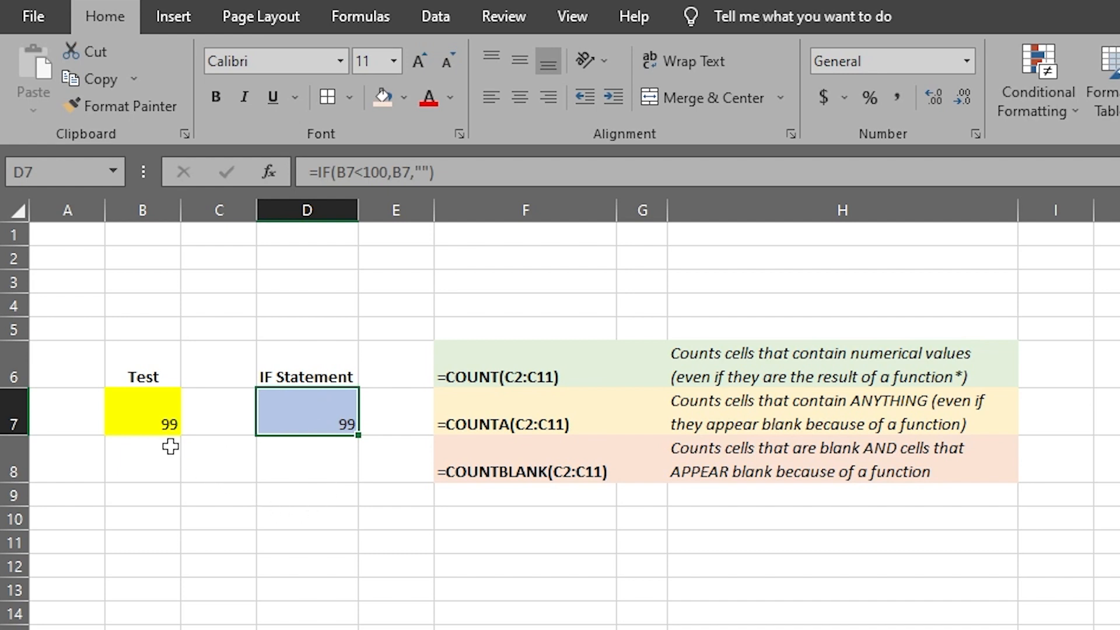
pyautogui.click(136, 412)
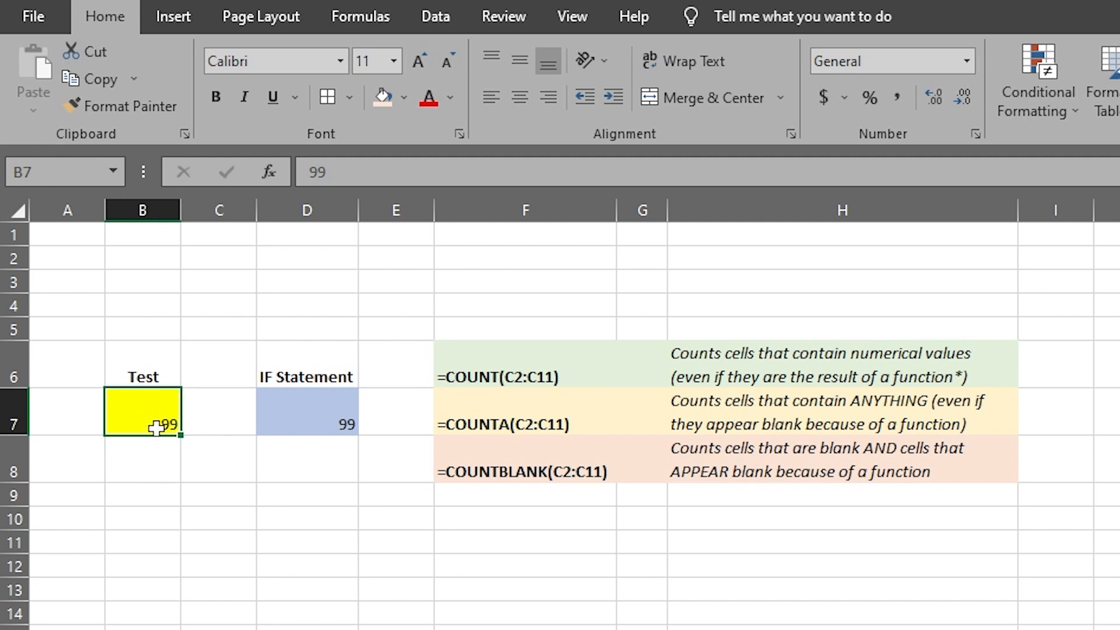
pyautogui.write('44')
pyautogui.press('Return')
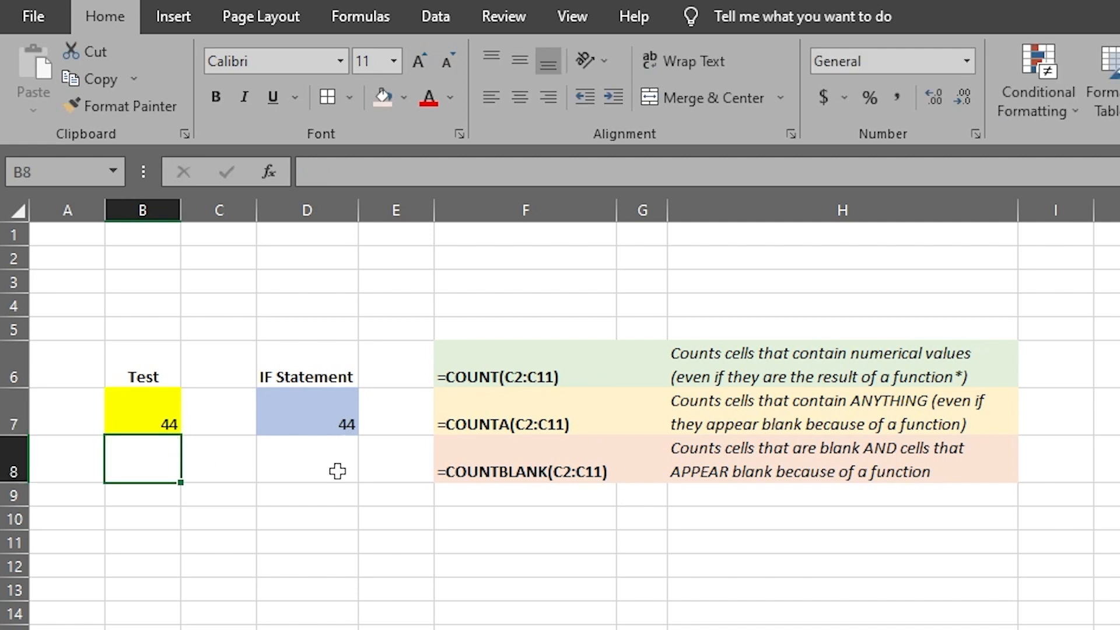
# Set the test value in B7 to 123 to try the IF formula with a number above 100
pyautogui.click(142, 408)
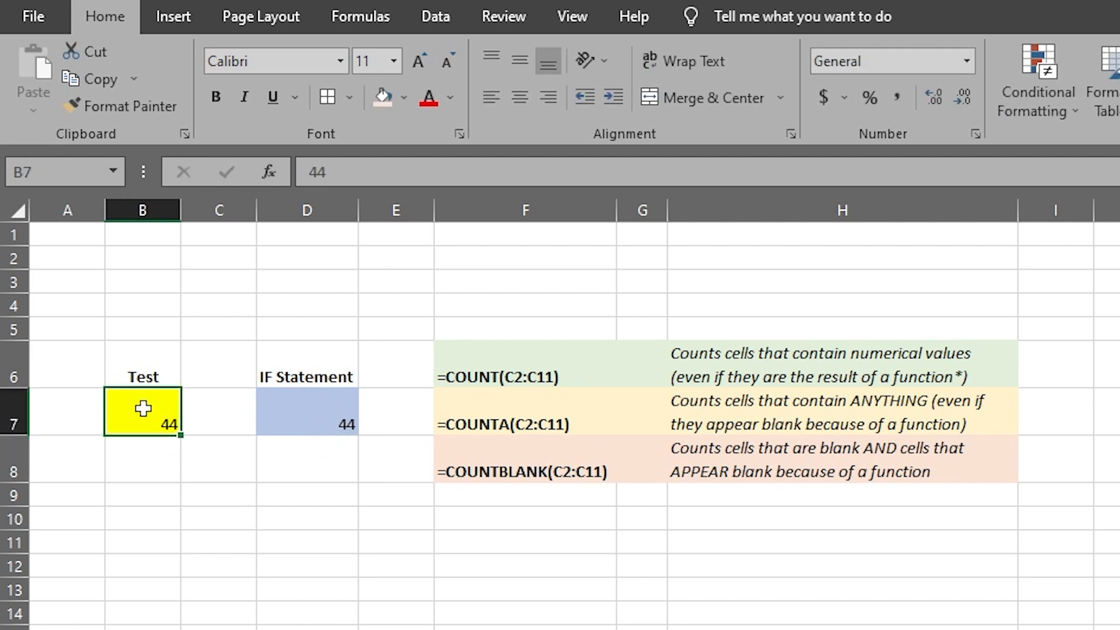
pyautogui.write('123')
pyautogui.press('Return')
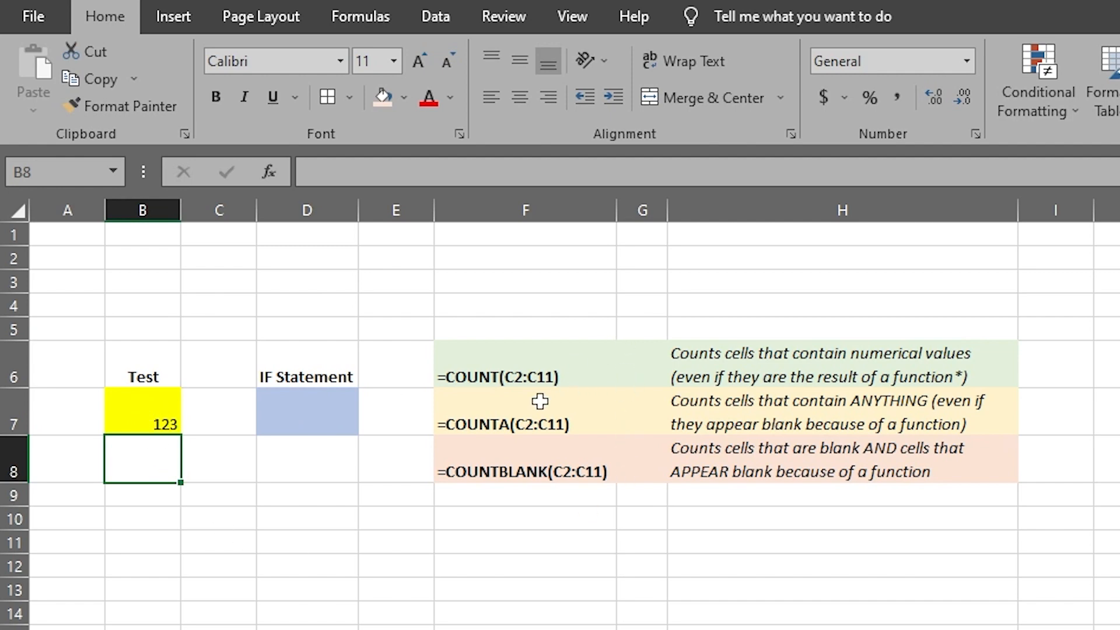
pyautogui.click(131, 419)
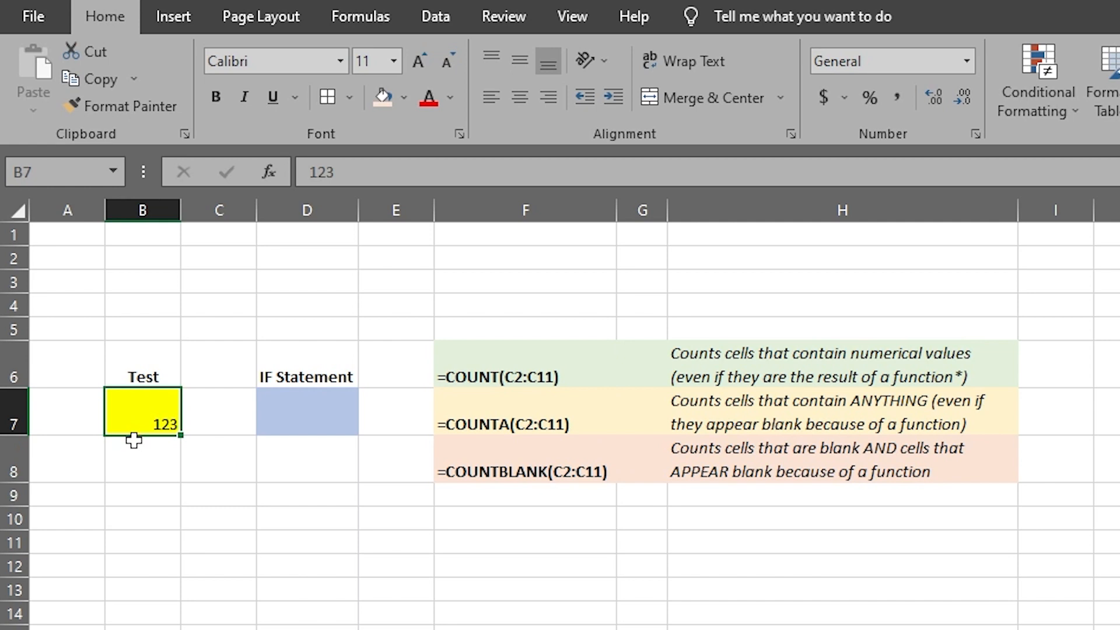
# Set the test value in B7 to 78 and check the IF formula in D7 with a number below 100
pyautogui.write('78')
pyautogui.press('Return')
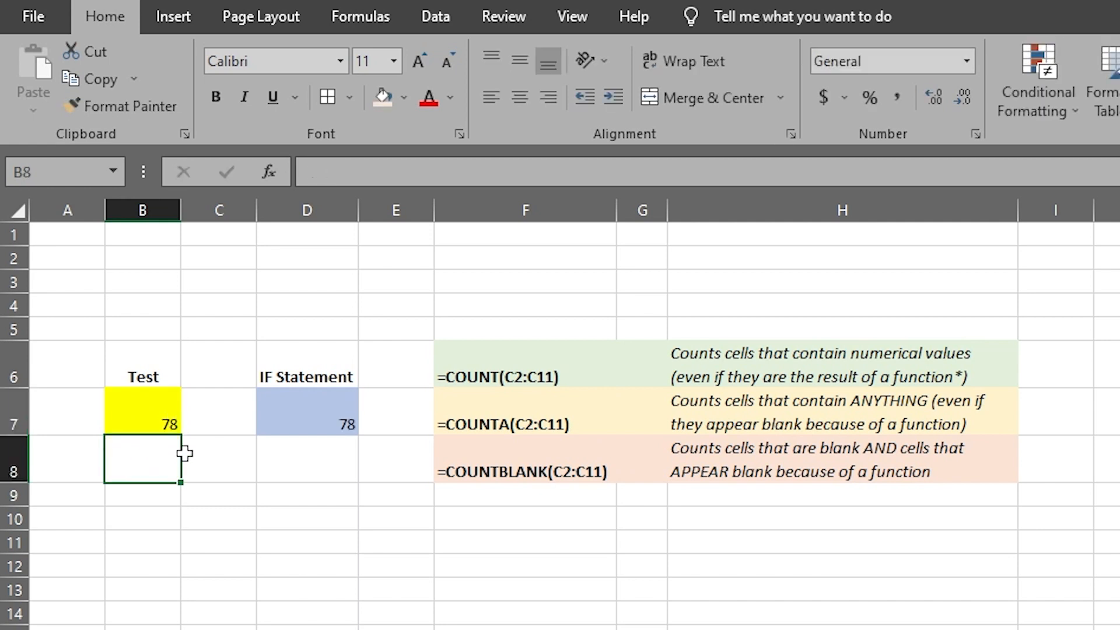
pyautogui.click(334, 417)
# Enter a COUNT formula in G6 that refers to the IF statement cell D7
pyautogui.click(644, 361)
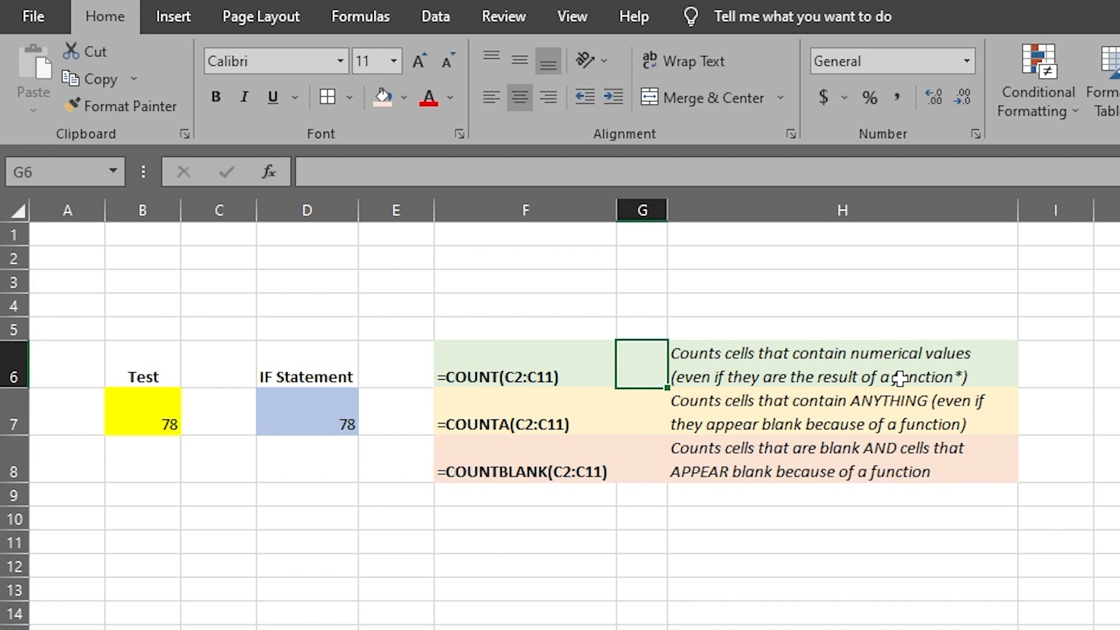
pyautogui.write('=')
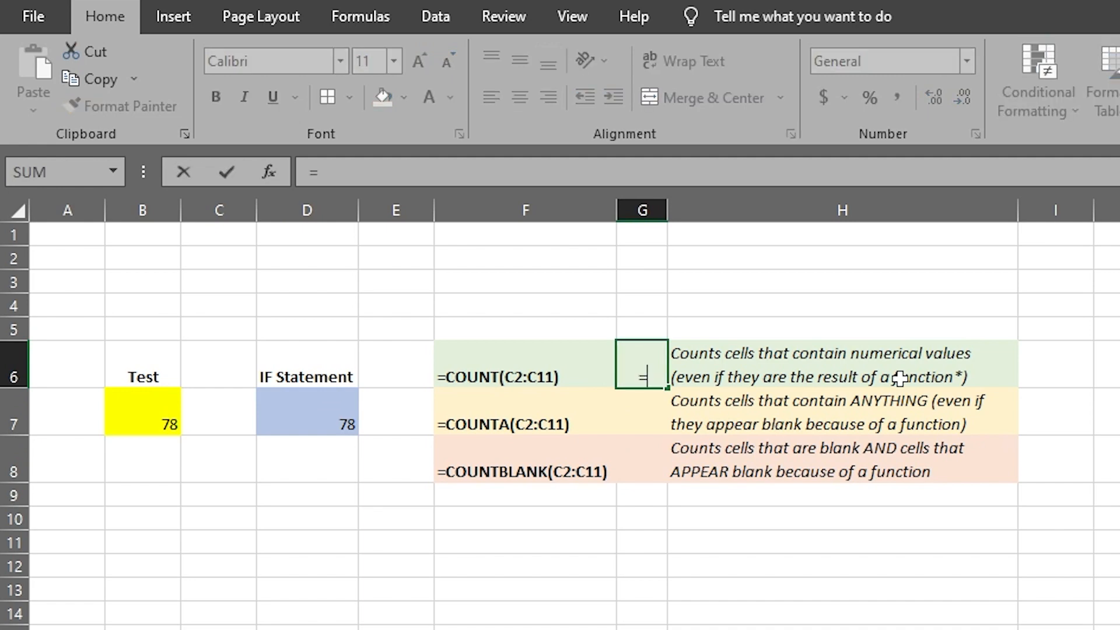
pyautogui.write('COUNT')
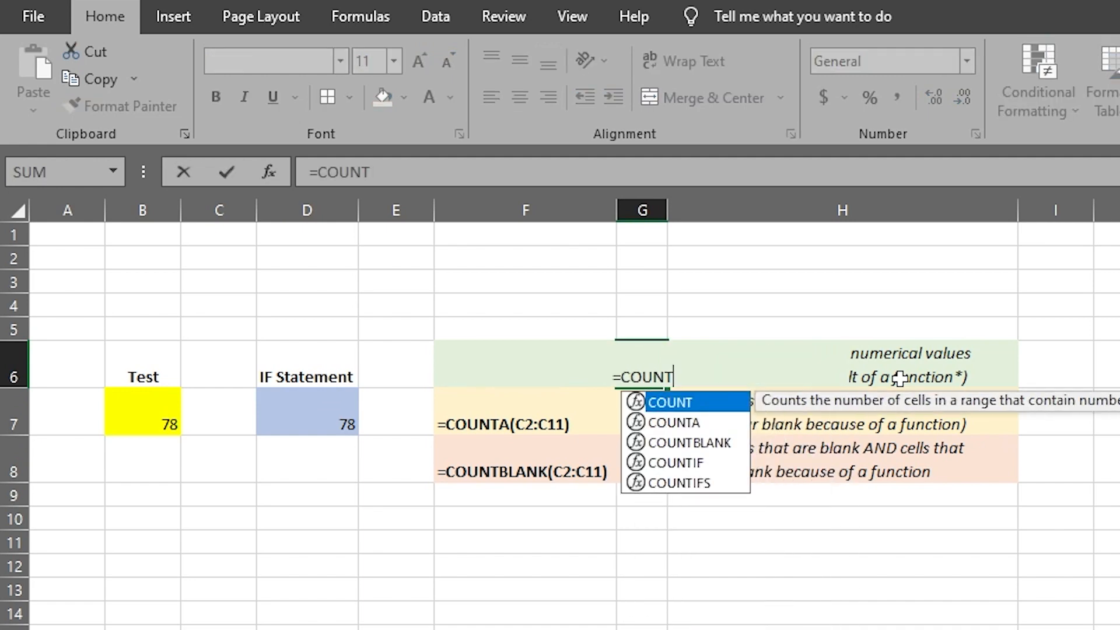
pyautogui.write('(')
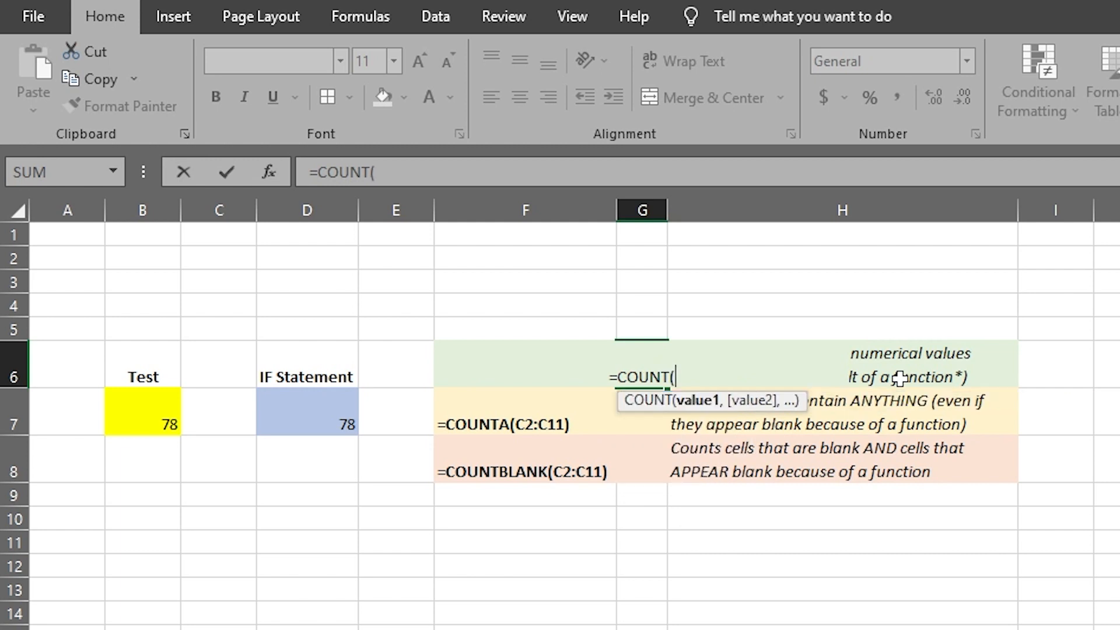
pyautogui.click(323, 407)
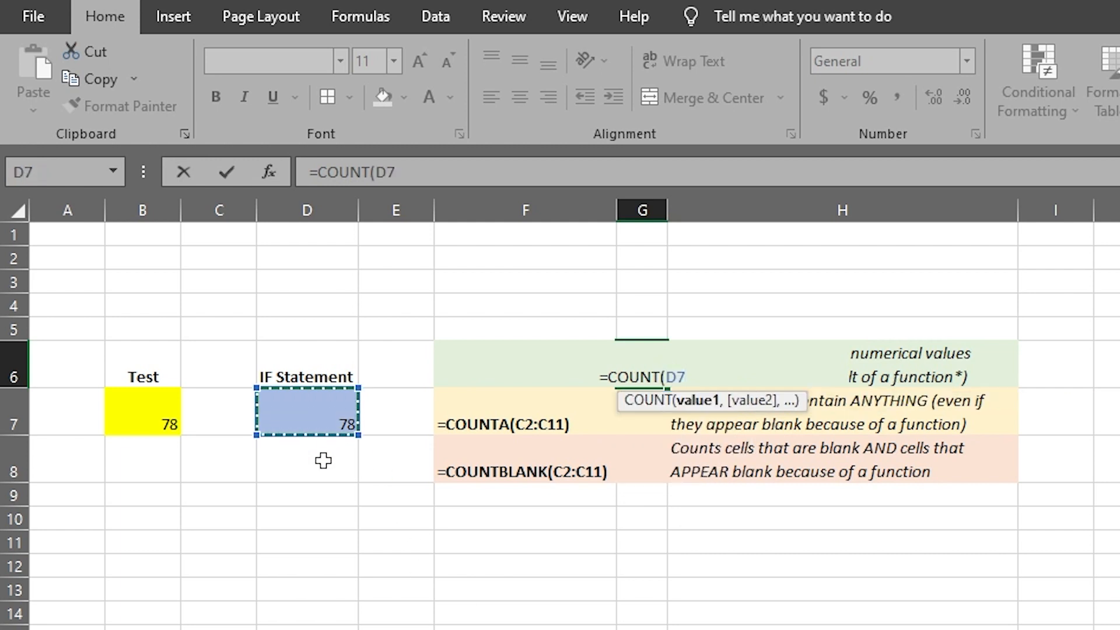
pyautogui.press('Return')
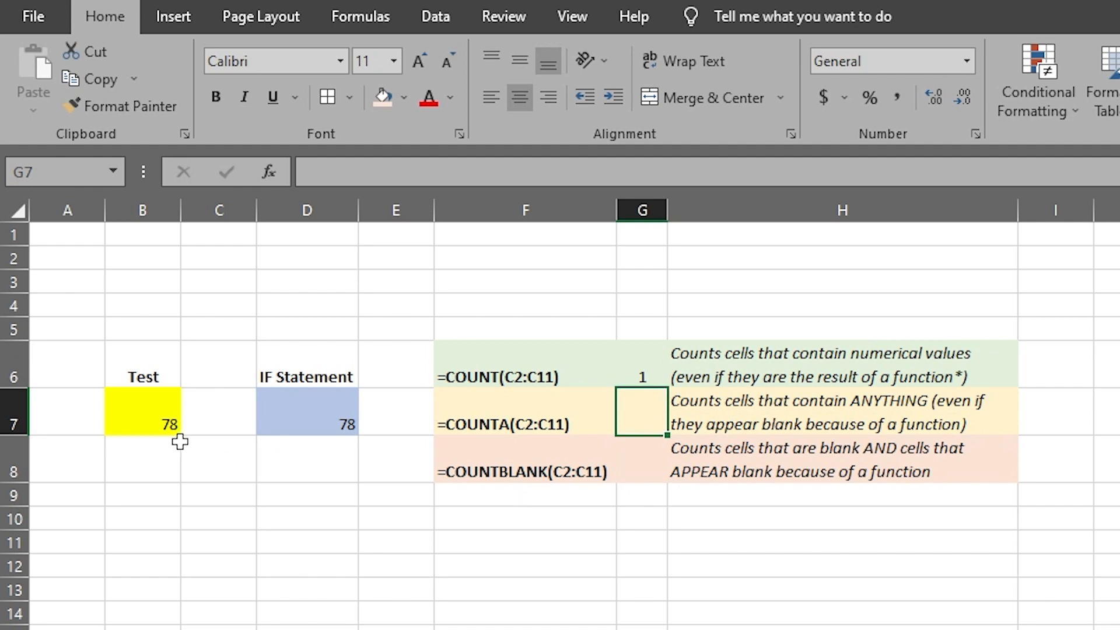
# Set the test value in B7 to 123 and check how the COUNT formula in G6 treats D7
pyautogui.click(143, 414)
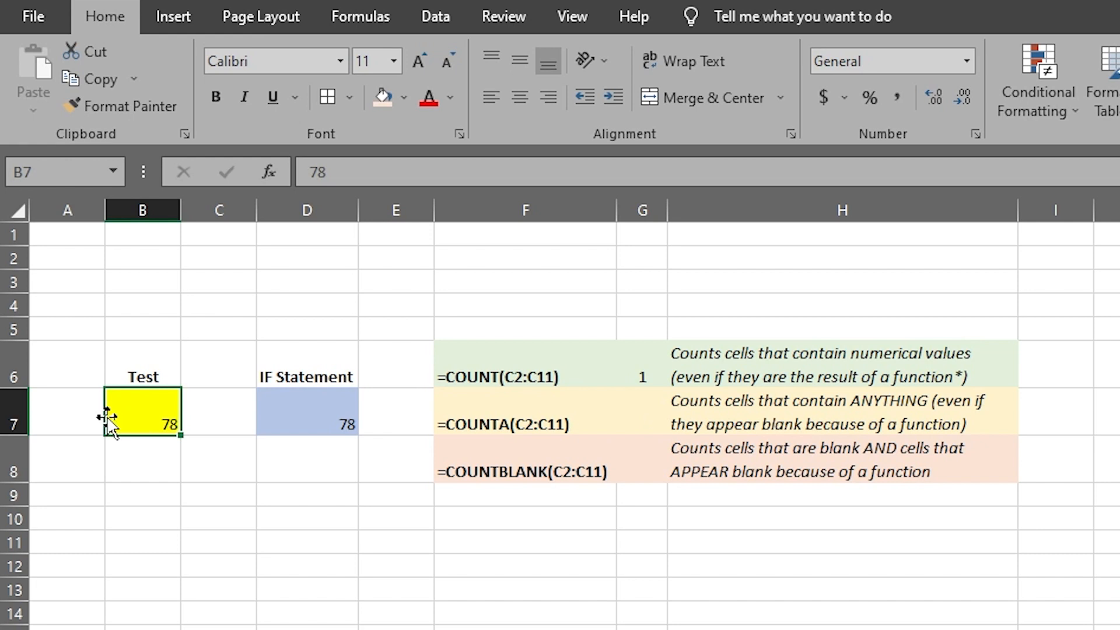
pyautogui.write('123')
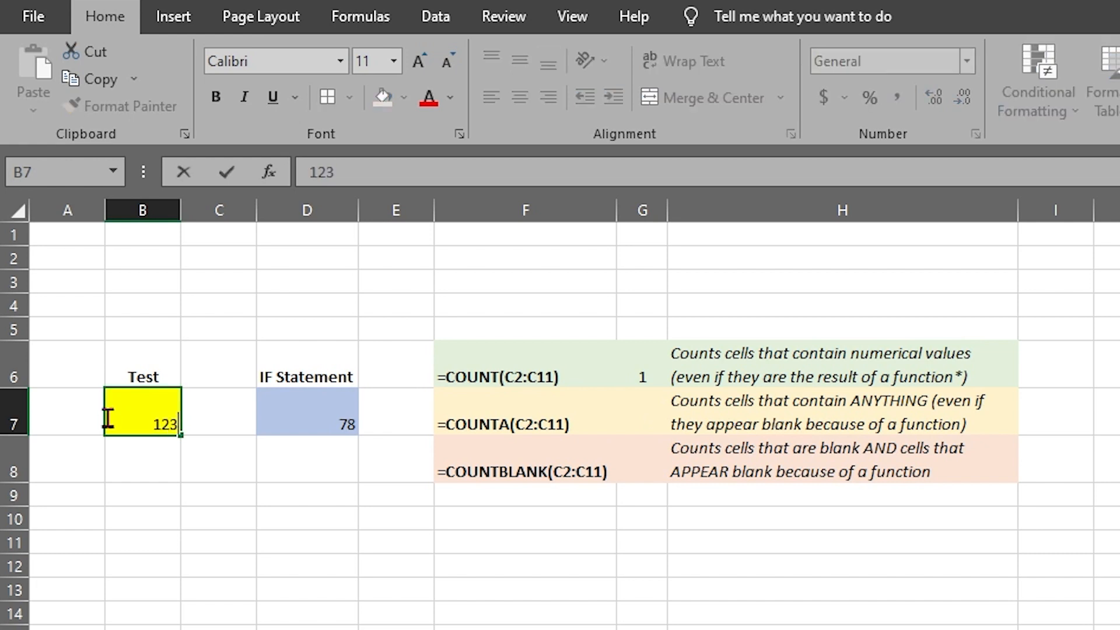
pyautogui.press('Return')
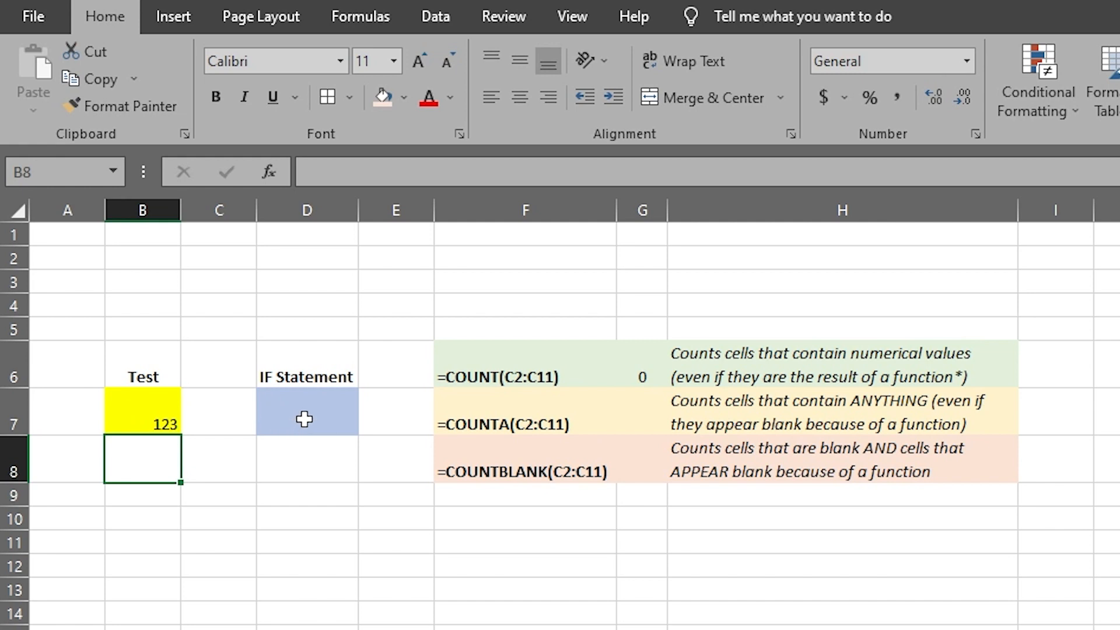
pyautogui.click(641, 373)
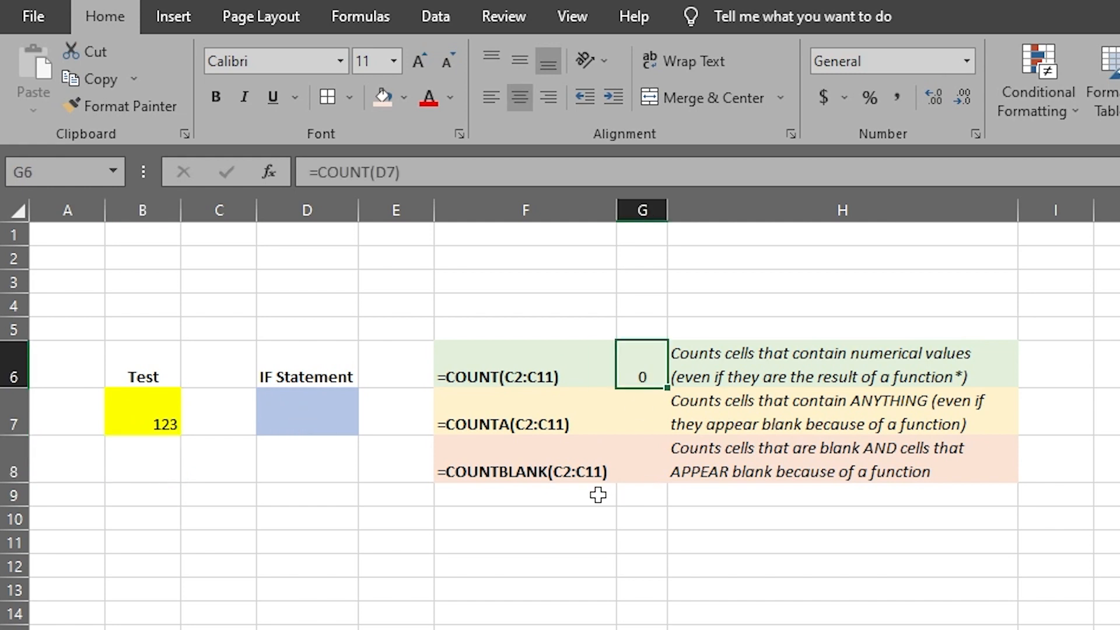
# Set the test value in B7 to 99 to give the IF formula a number below 100
pyautogui.click(125, 416)
pyautogui.write('99')
pyautogui.press('Return')
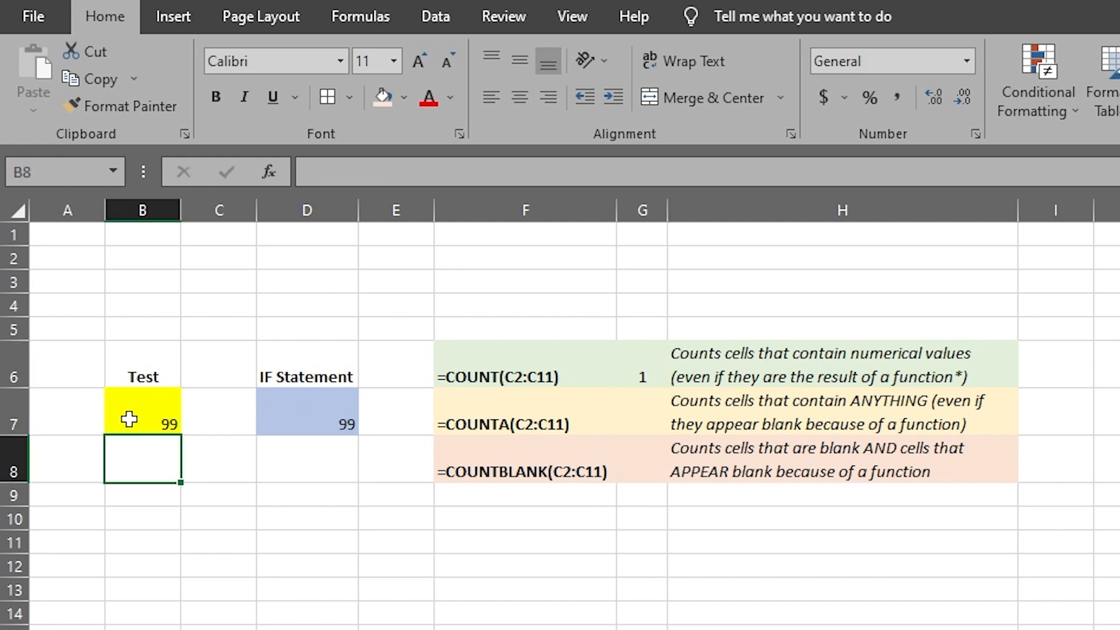
pyautogui.click(160, 409)
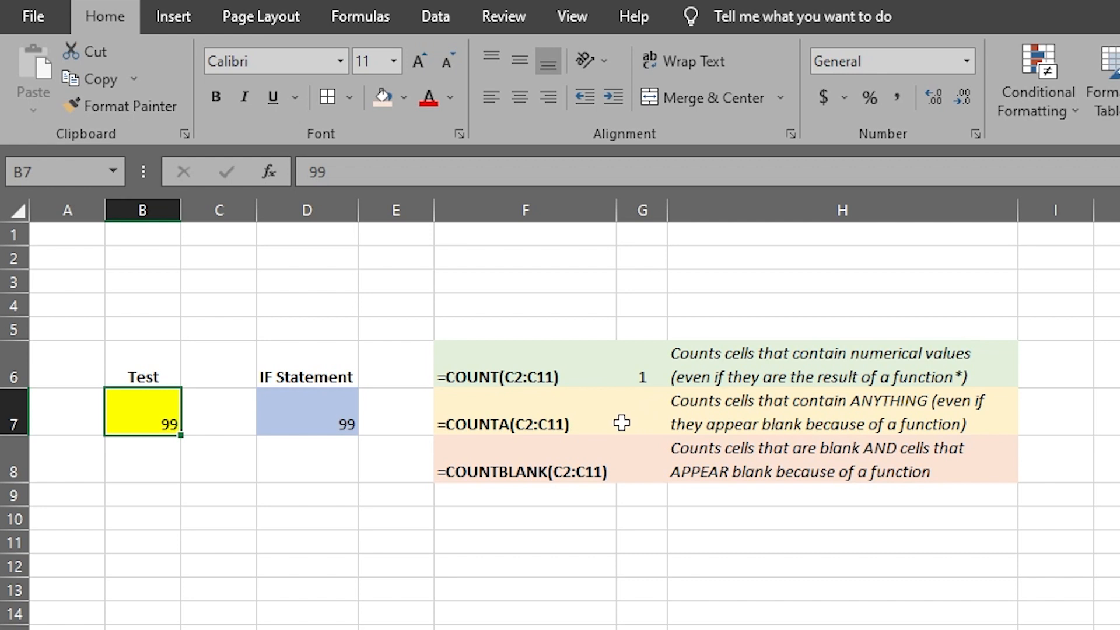
# Enter a COUNTA formula in G7 that refers to the IF statement cell D7
pyautogui.click(646, 415)
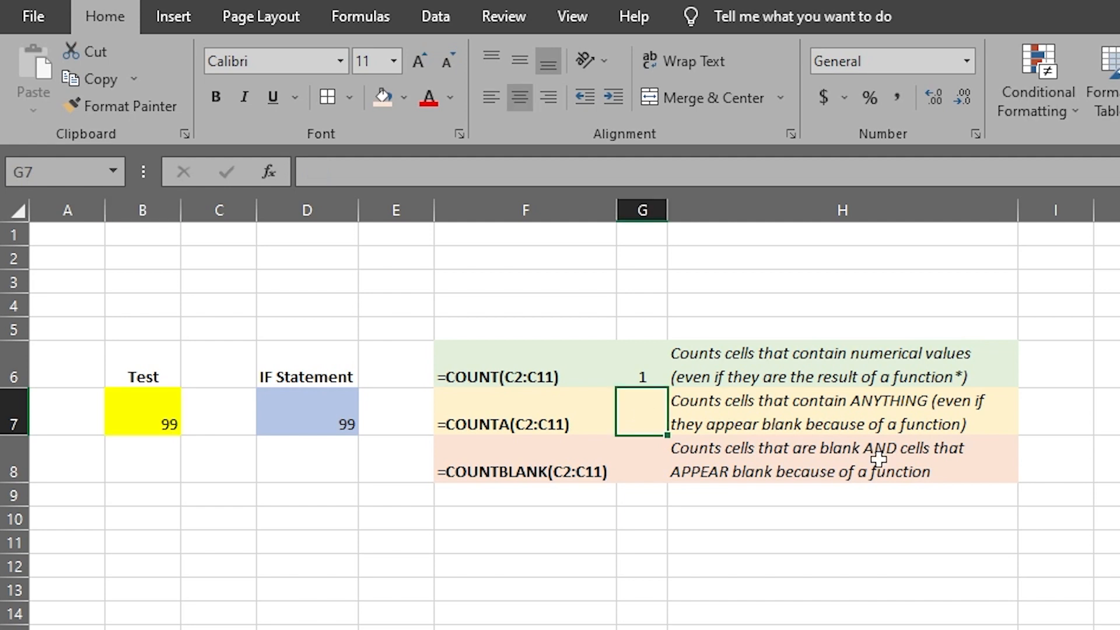
pyautogui.write('=COUNT')
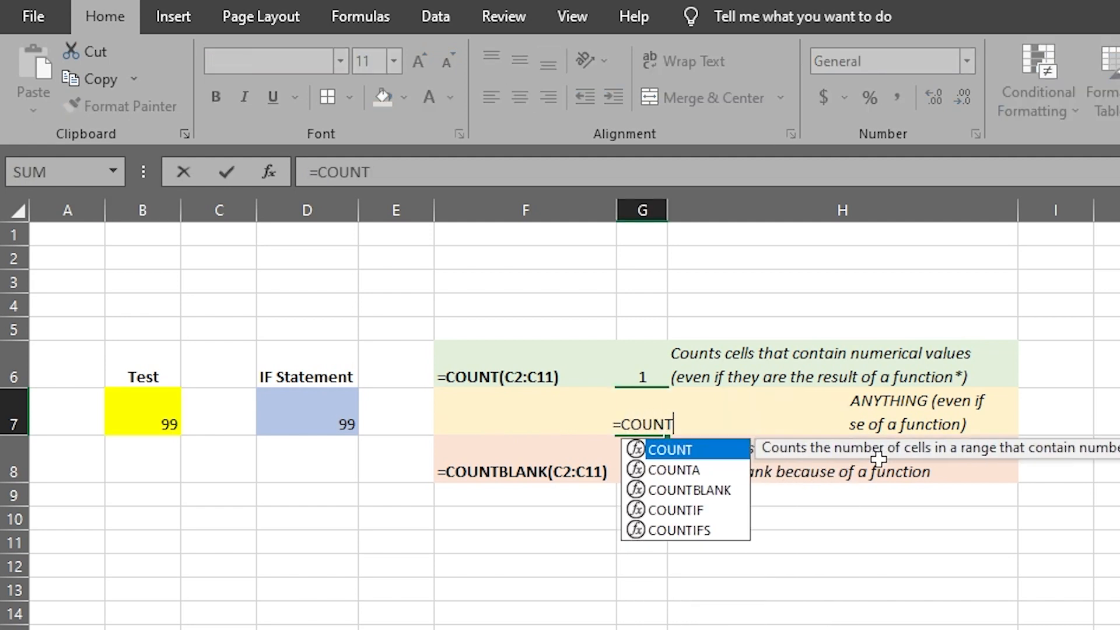
pyautogui.write('A(')
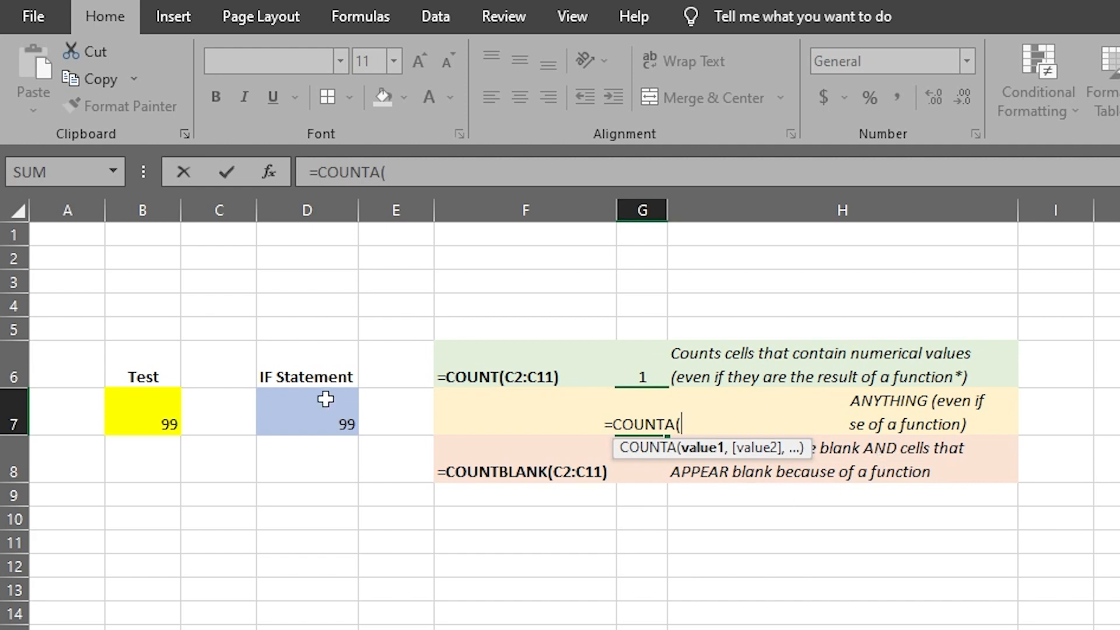
pyautogui.click(308, 410)
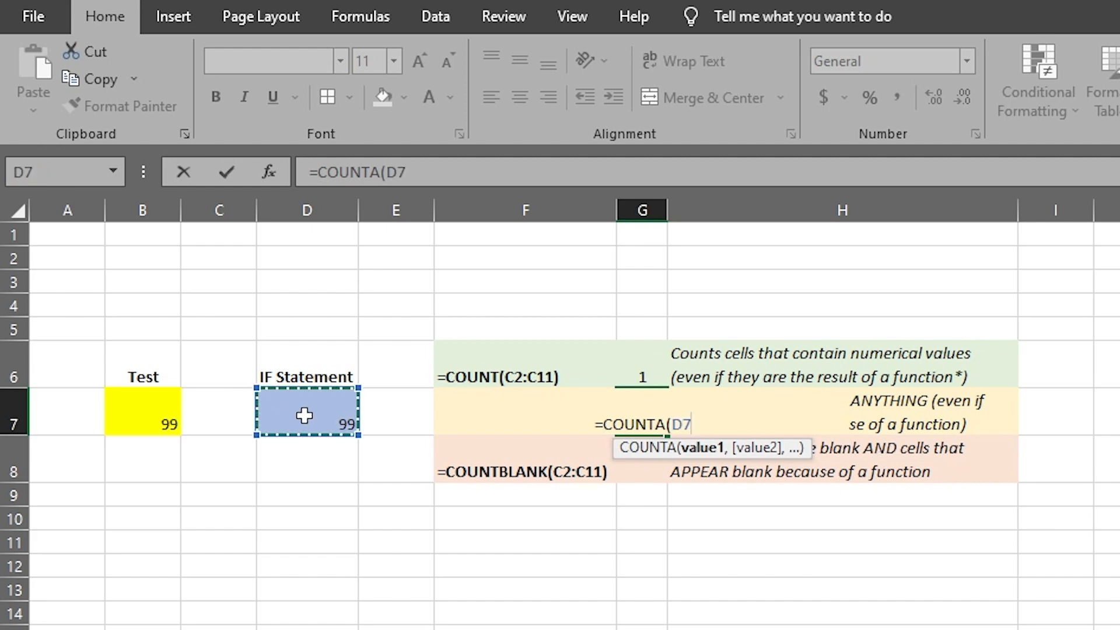
pyautogui.press('Return')
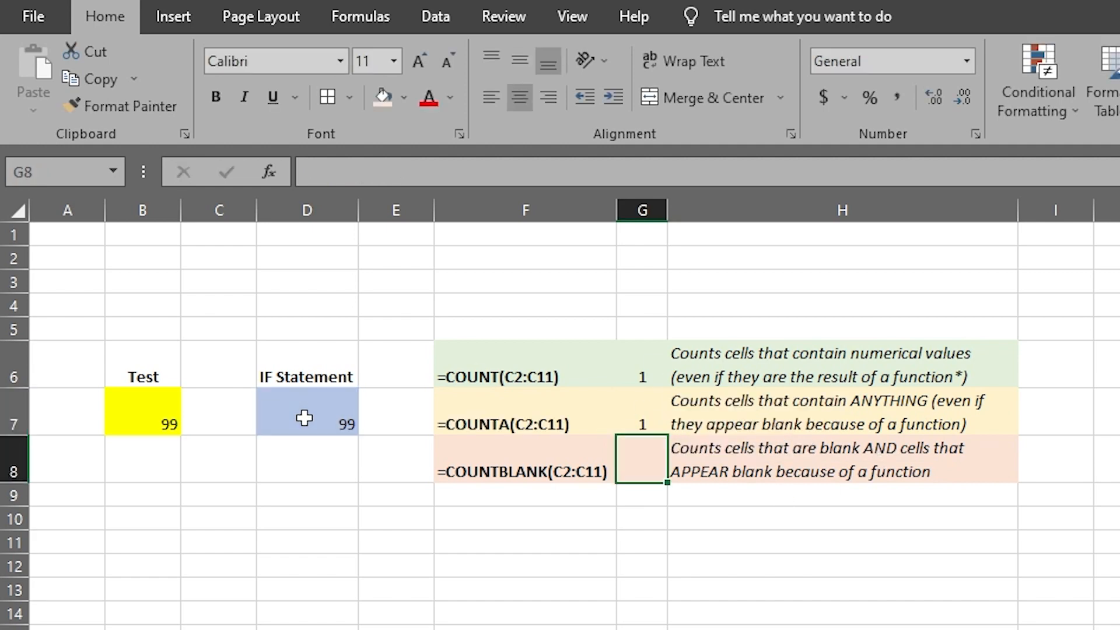
# Set the test value in B7 to 123 and inspect the IF formula in D7 that COUNTA in G7 evaluates
pyautogui.click(148, 421)
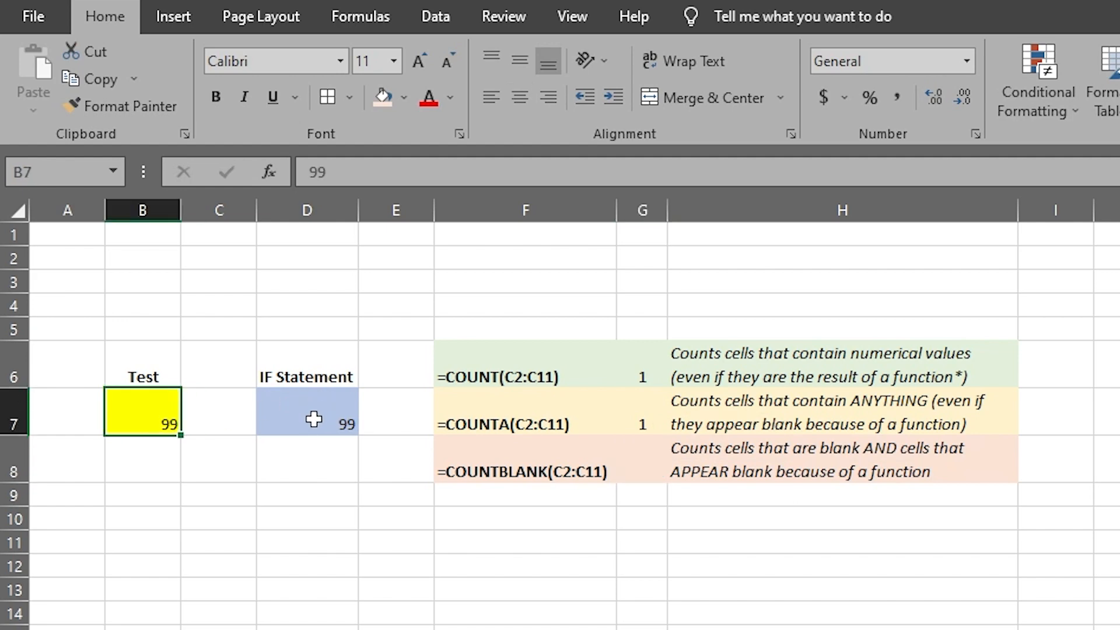
pyautogui.write('123')
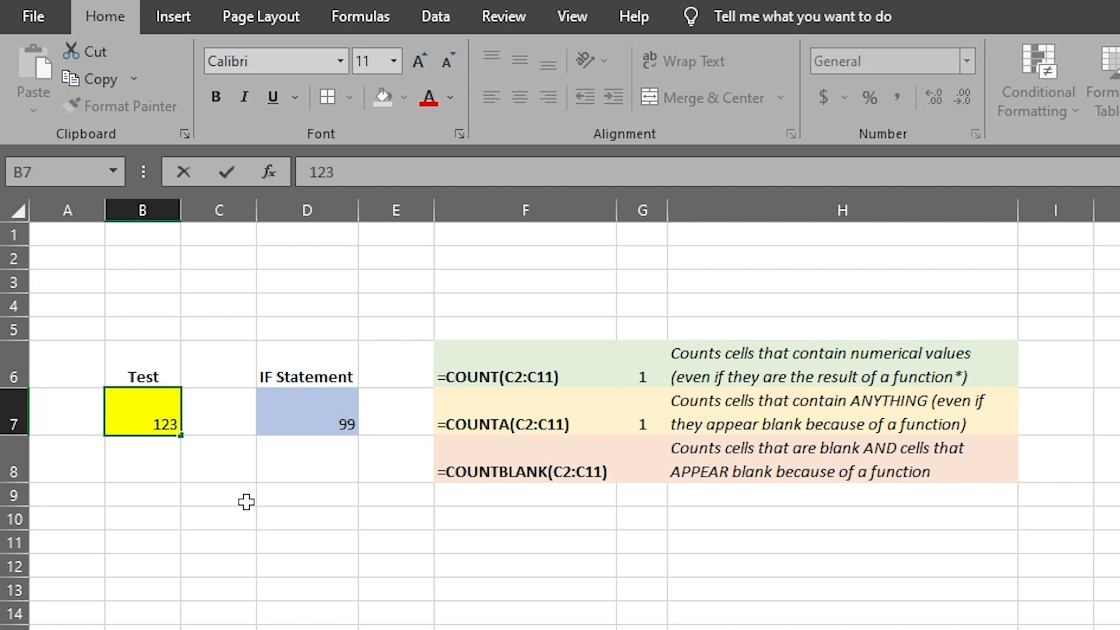
pyautogui.press('Return')
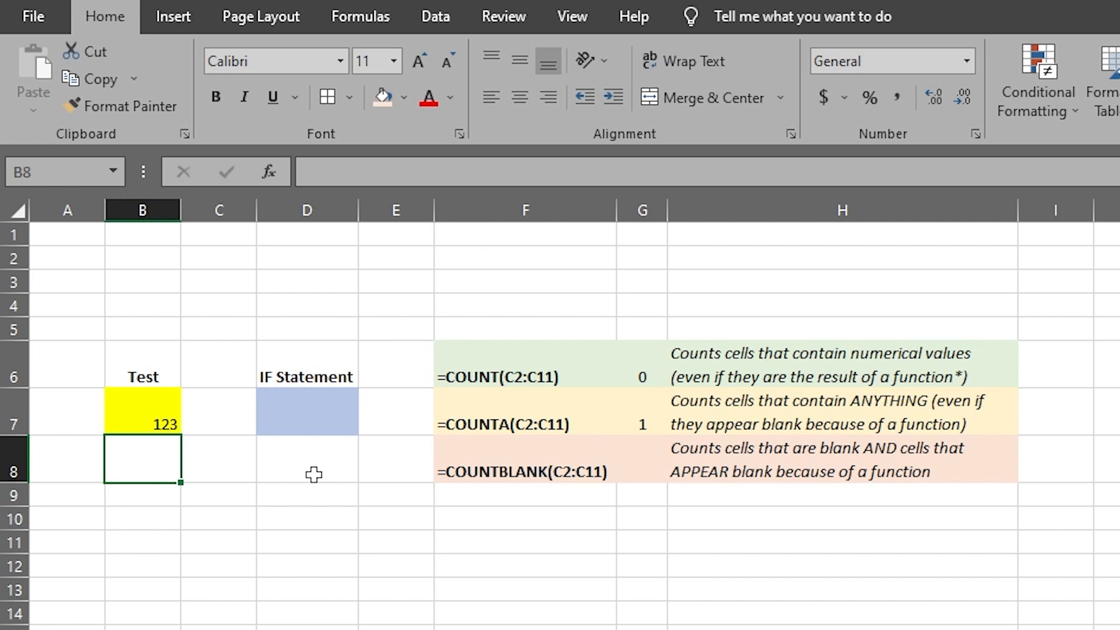
pyautogui.click(310, 417)
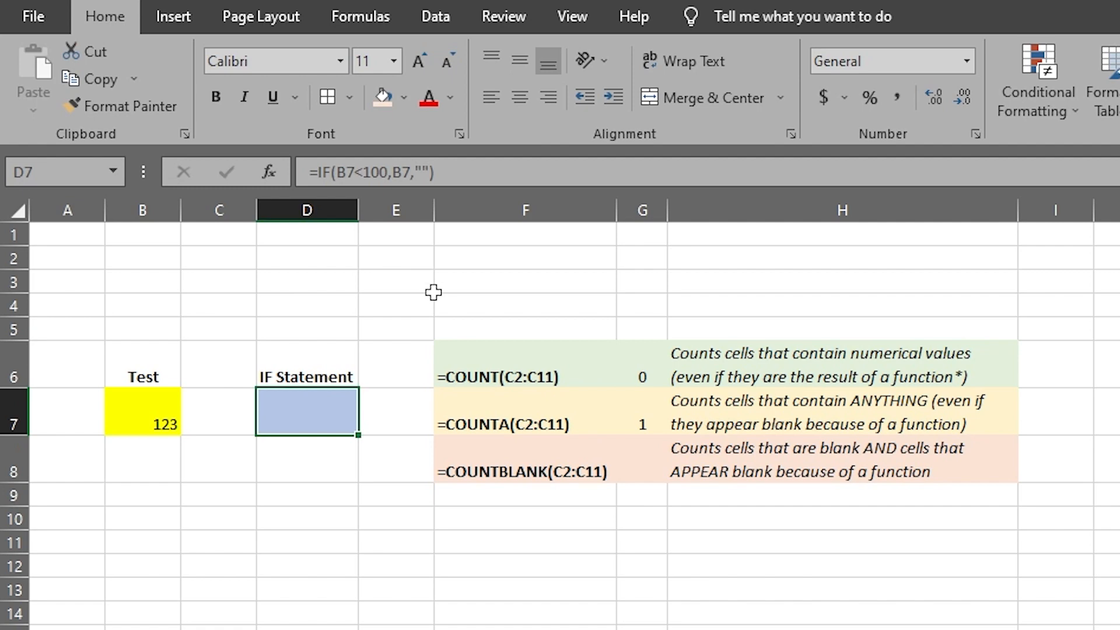
# Change the test value in B7 back to 99 and check the IF formula in D7
pyautogui.click(142, 414)
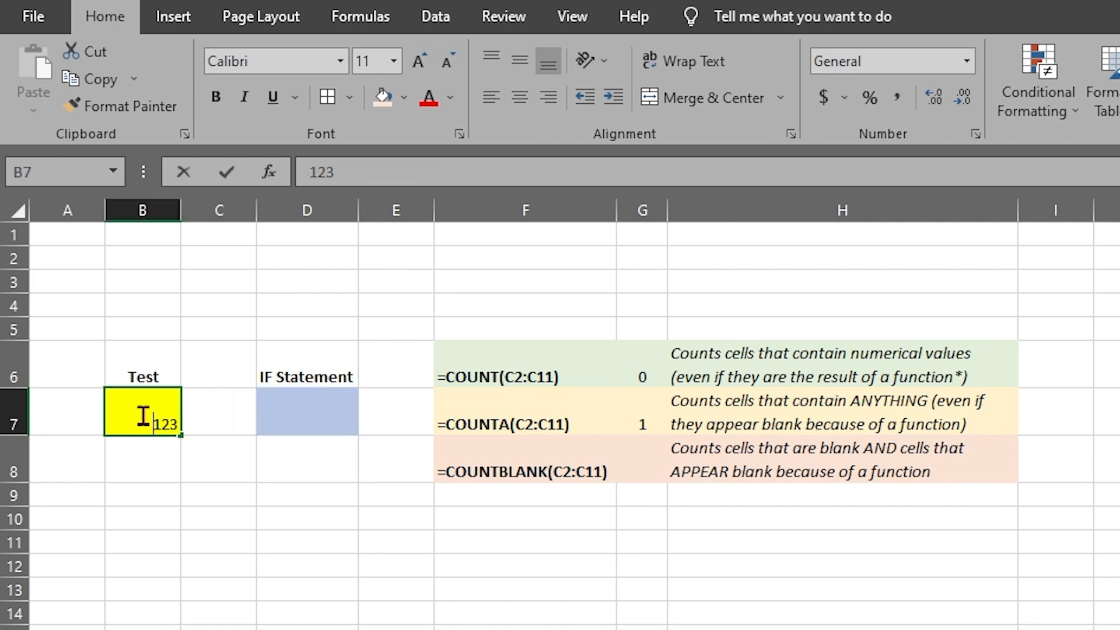
pyautogui.write('99')
pyautogui.press('Return')
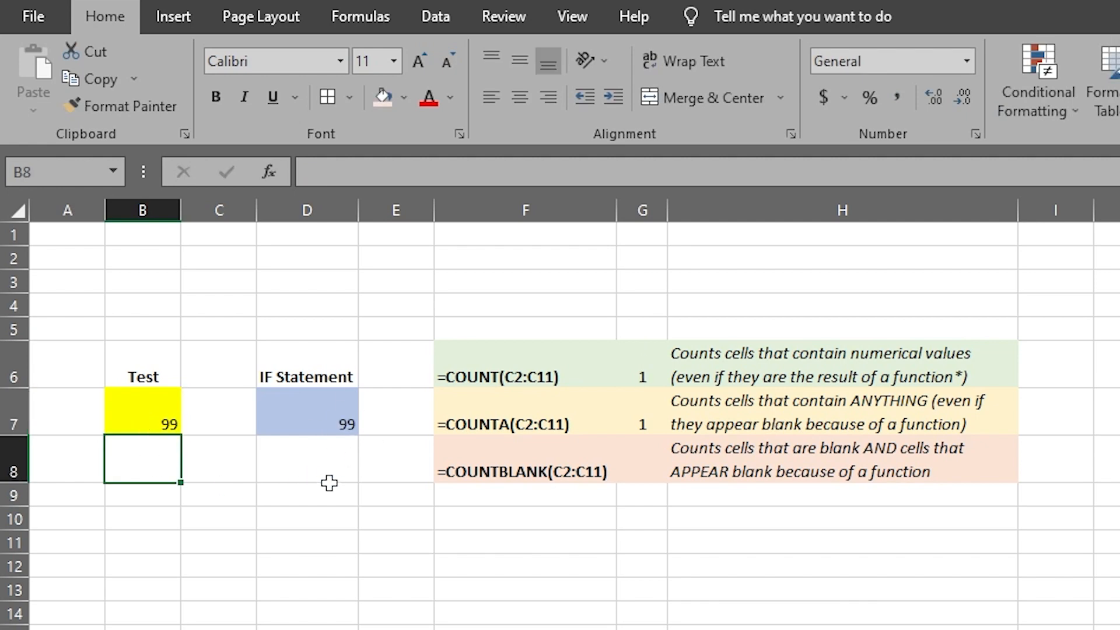
pyautogui.click(309, 421)
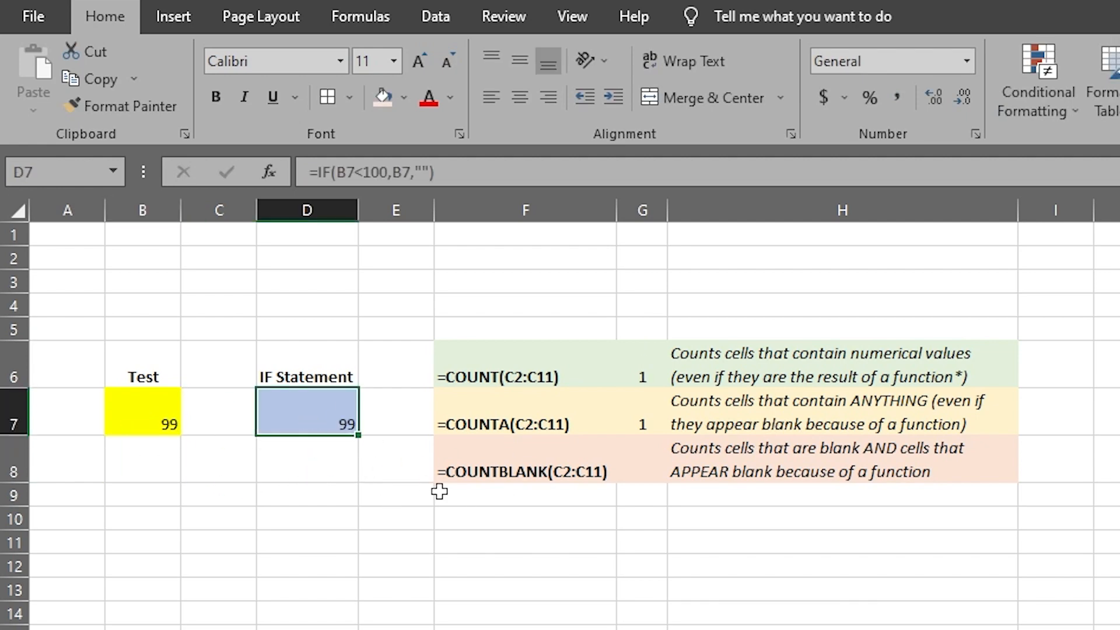
# Enter a COUNTBLANK formula in G8 that refers to the IF statement cell D7
pyautogui.click(644, 464)
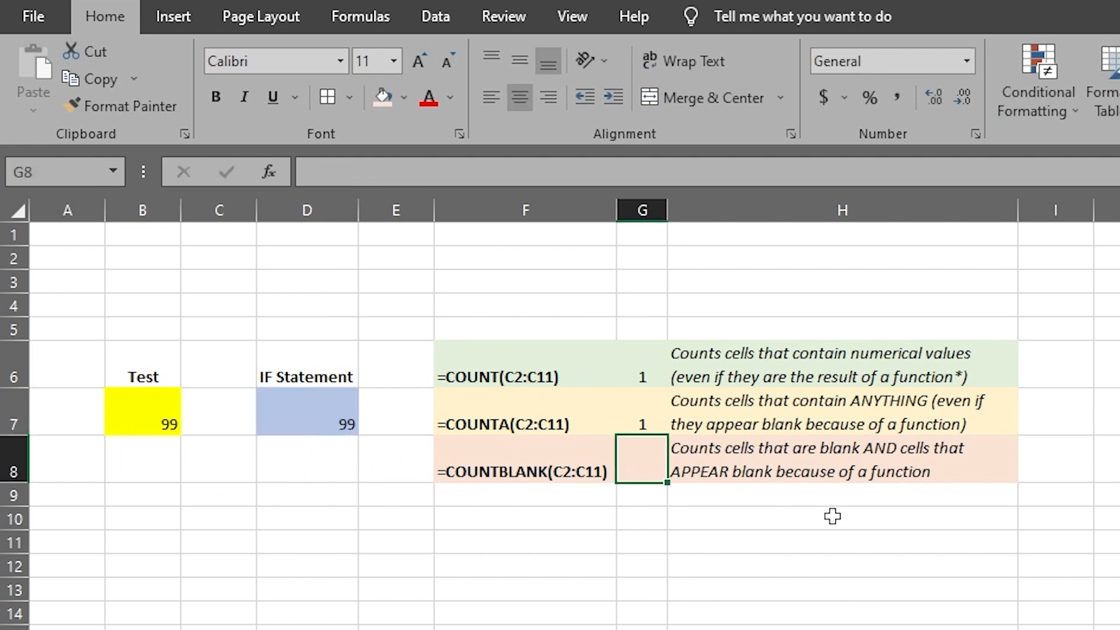
pyautogui.write('=COUNT')
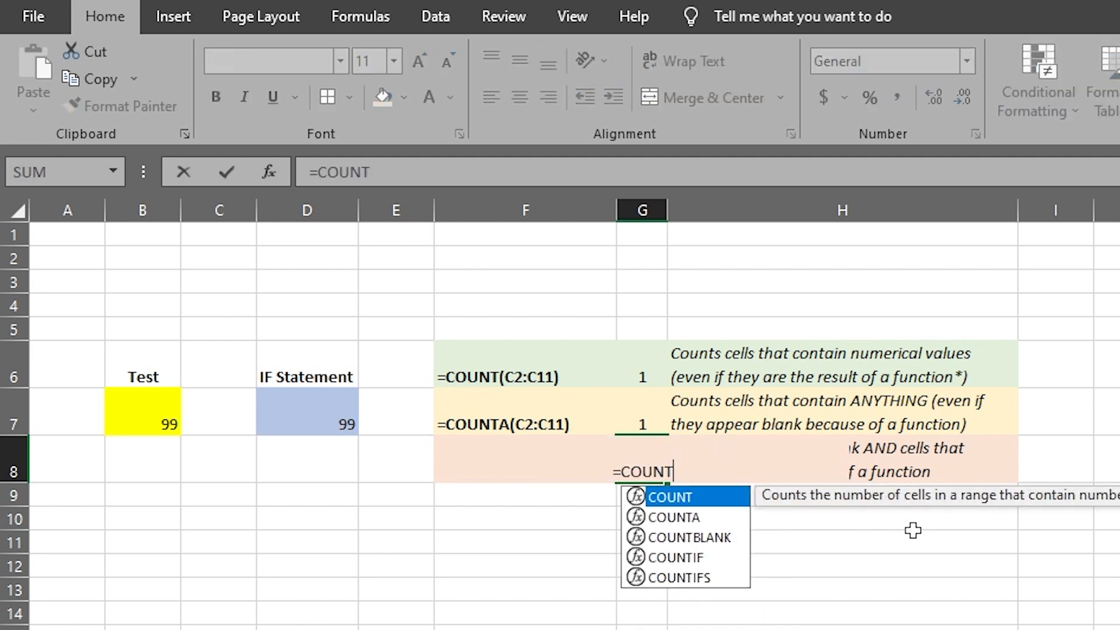
pyautogui.write('BLANK(')
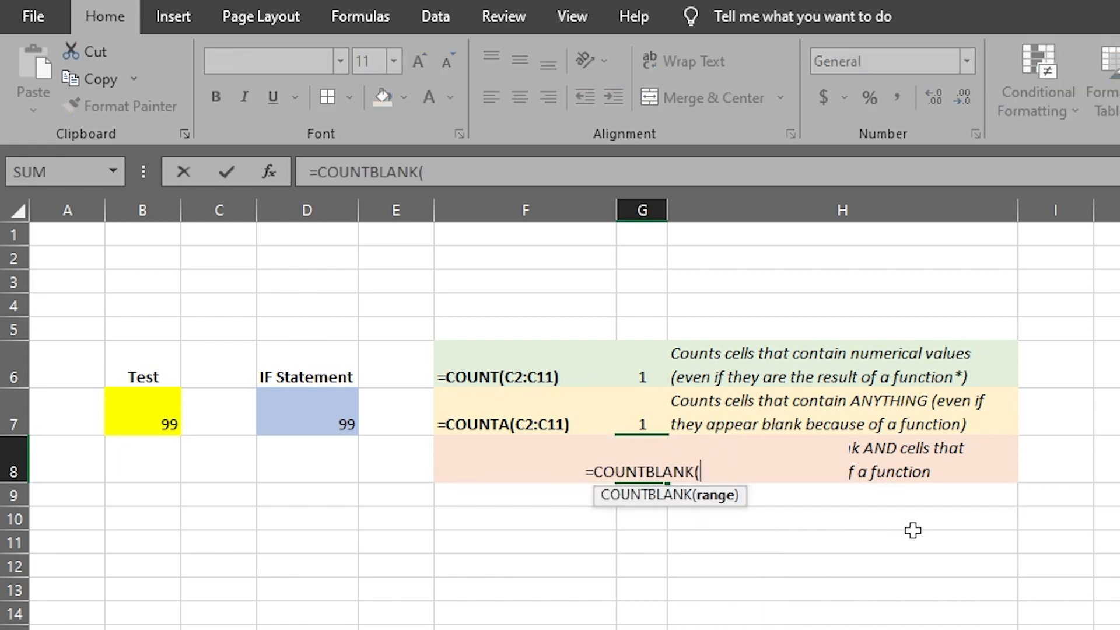
pyautogui.click(292, 407)
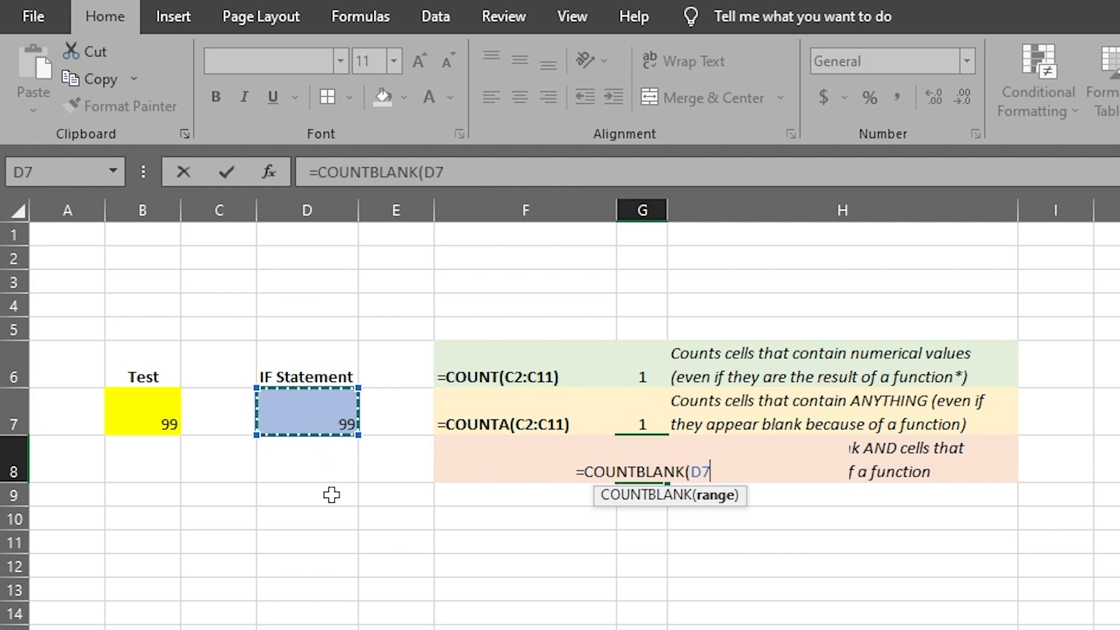
pyautogui.press('Return')
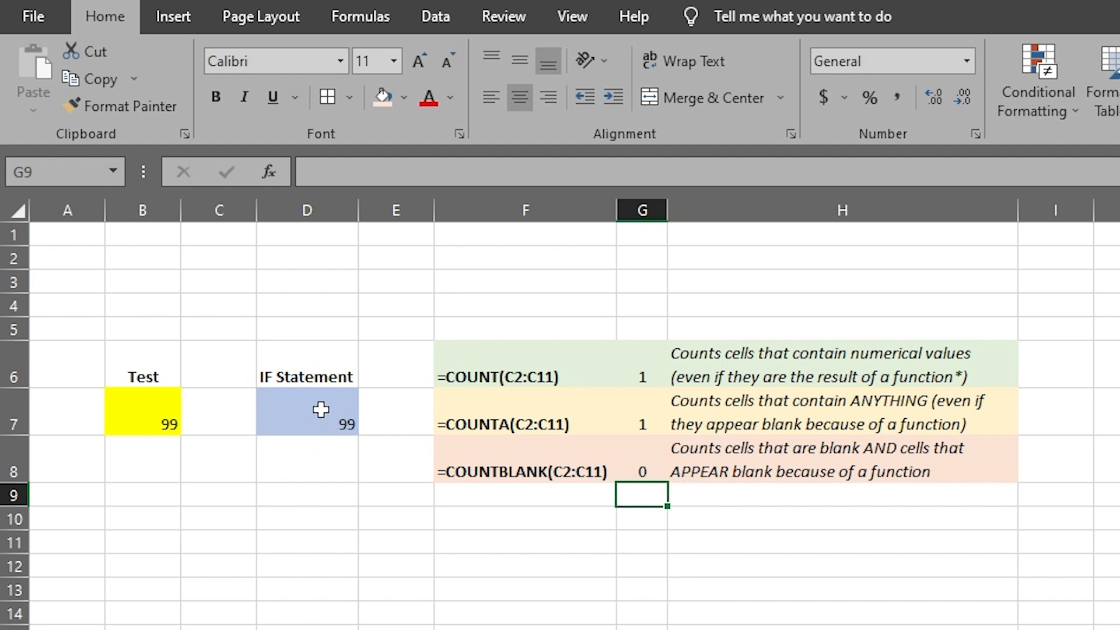
# Set the test value in B7 to 123 to test COUNTBLANK in G8 with a number above 100
pyautogui.click(153, 416)
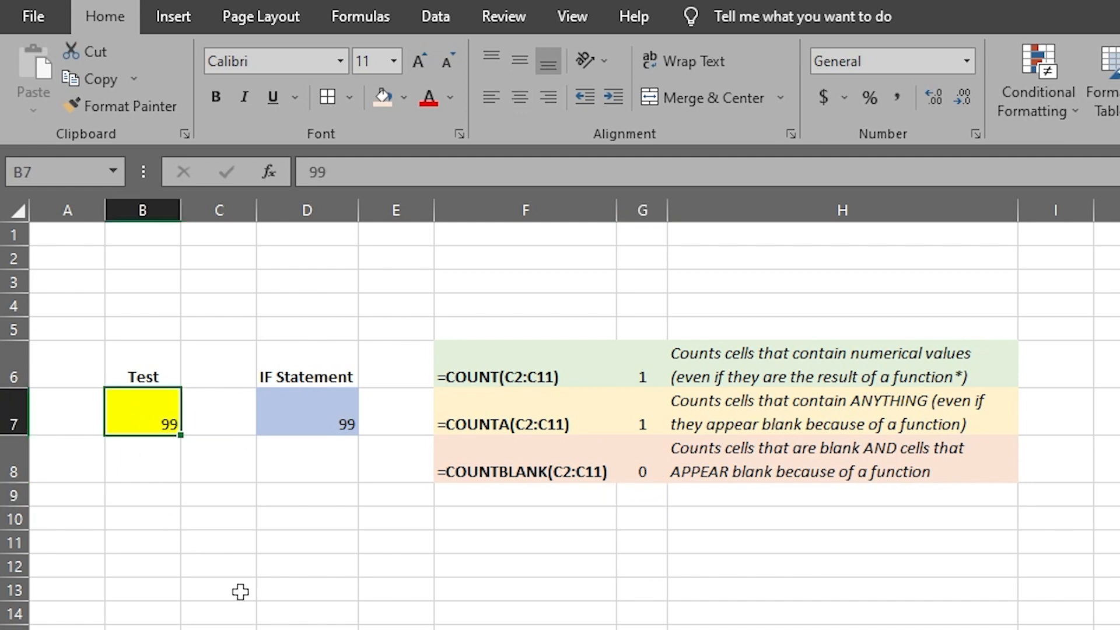
pyautogui.write('123')
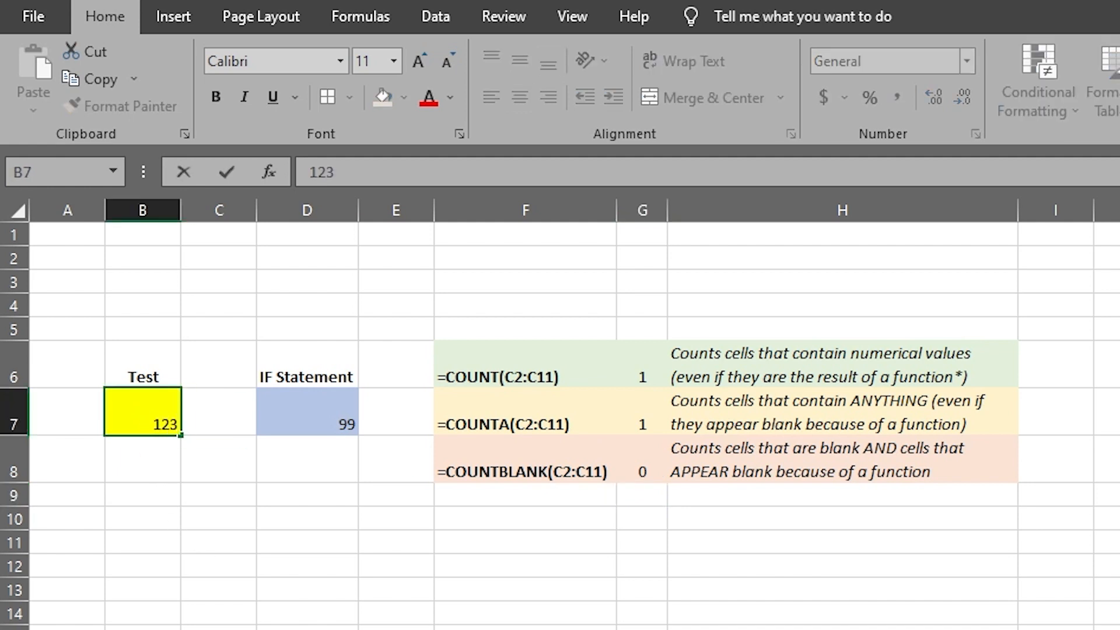
pyautogui.press('Return')
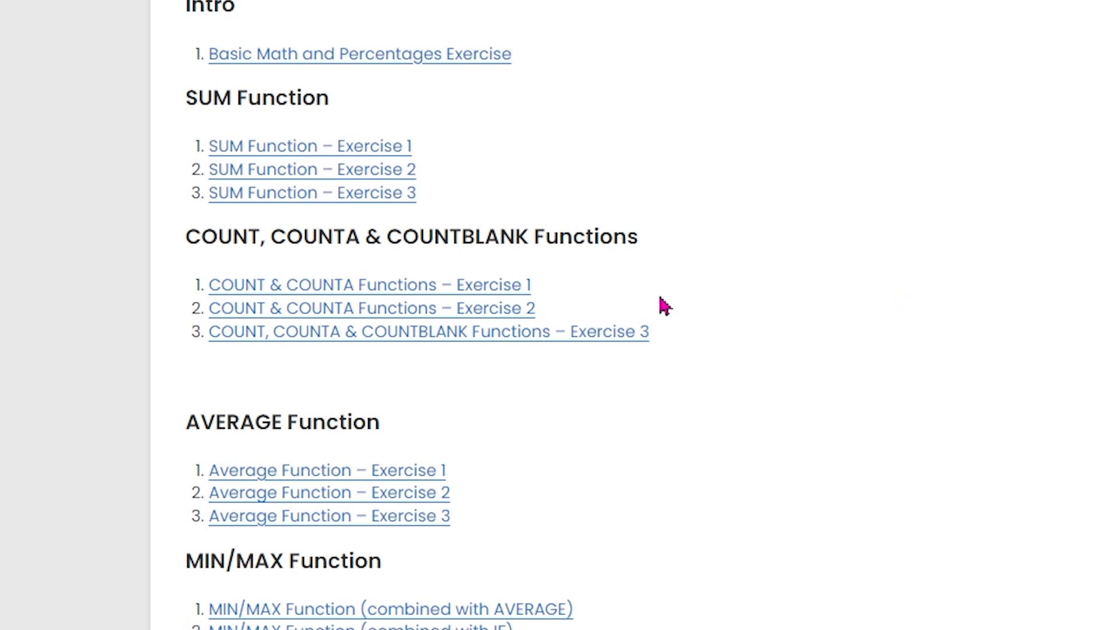
# Open "COUNT & COUNTA Functions – Exercise 1" from the online exercise list and select cell F5 in its worksheet
pyautogui.click(492, 287)
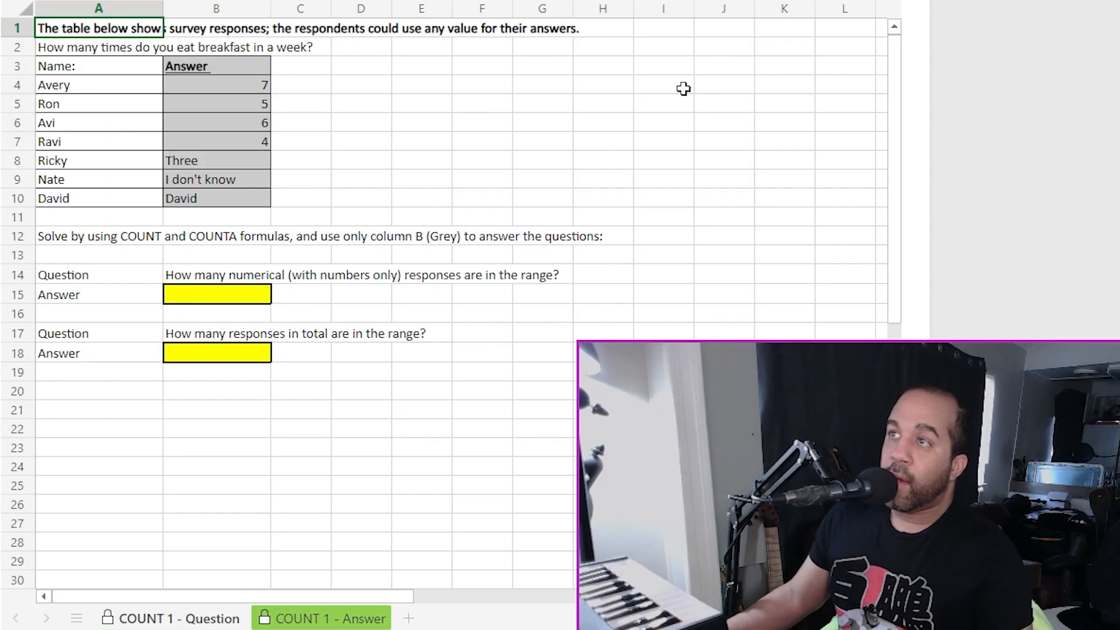
pyautogui.click(482, 103)
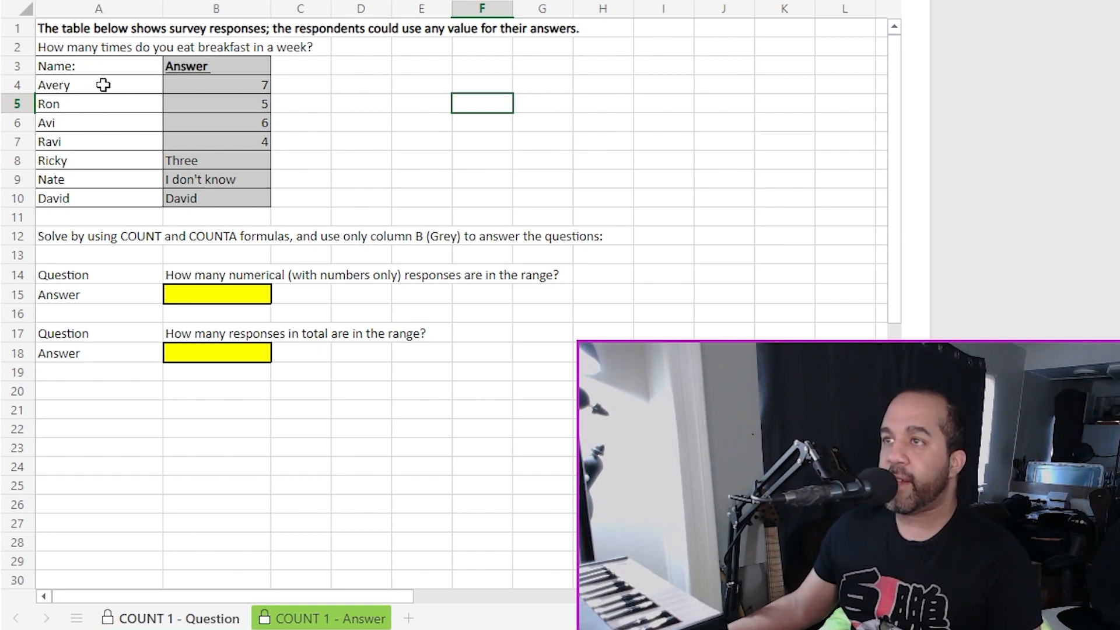
# Count the numerical survey responses by entering a COUNT formula over B4:B10 in answer cell B15
pyautogui.moveTo(100, 84)
pyautogui.mouseDown()
pyautogui.moveTo(95, 193)
pyautogui.moveTo(95, 85)
pyautogui.mouseUp()
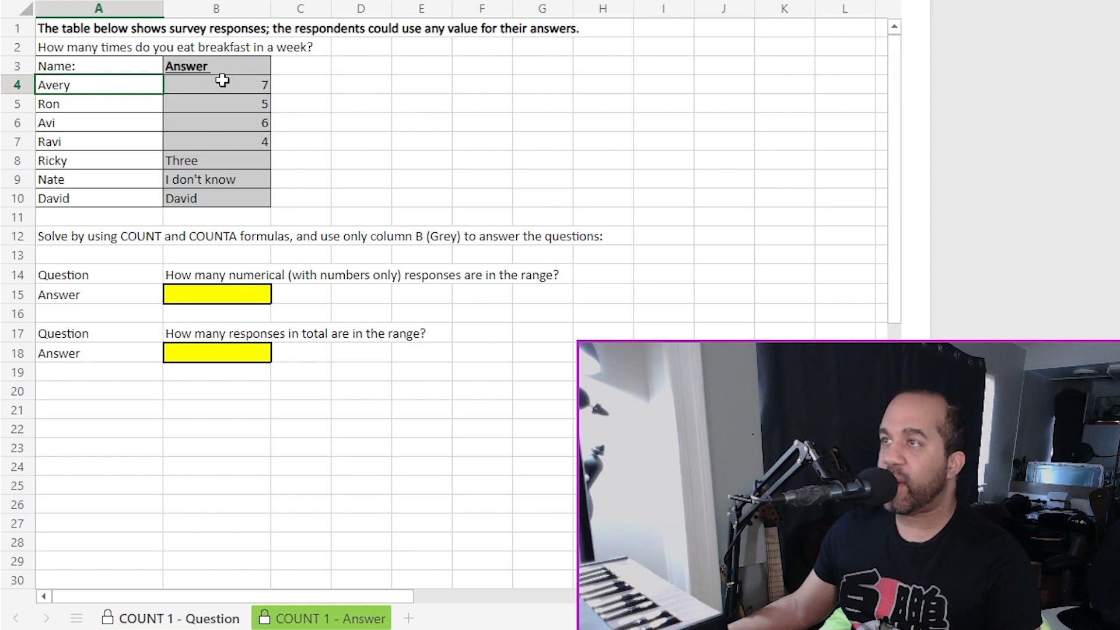
pyautogui.moveTo(220, 81); pyautogui.dragTo(214, 203)
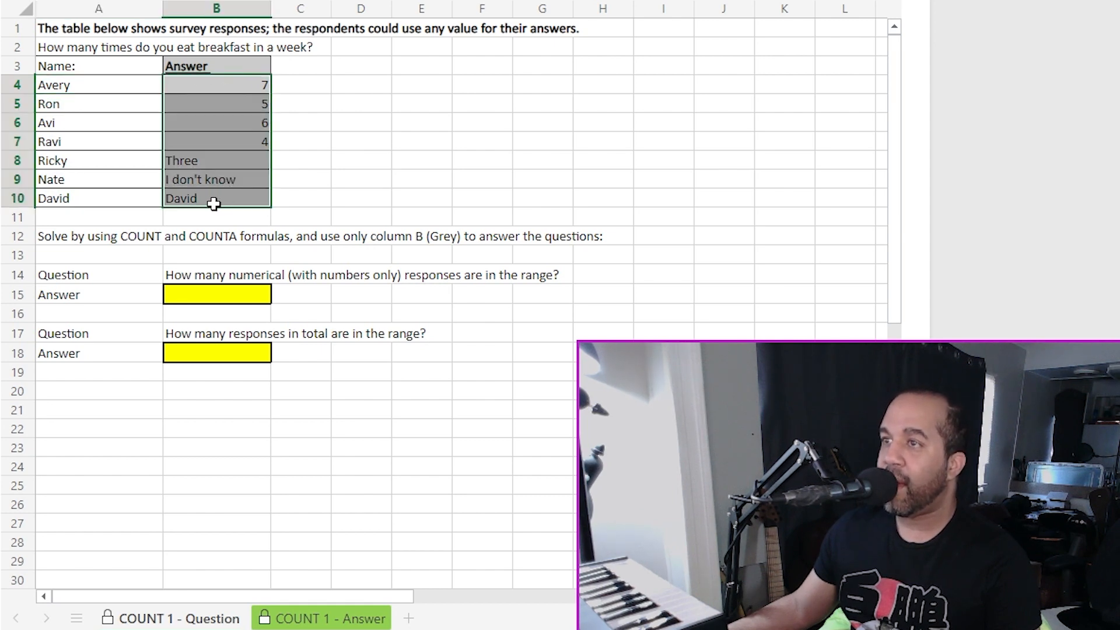
pyautogui.click(213, 203)
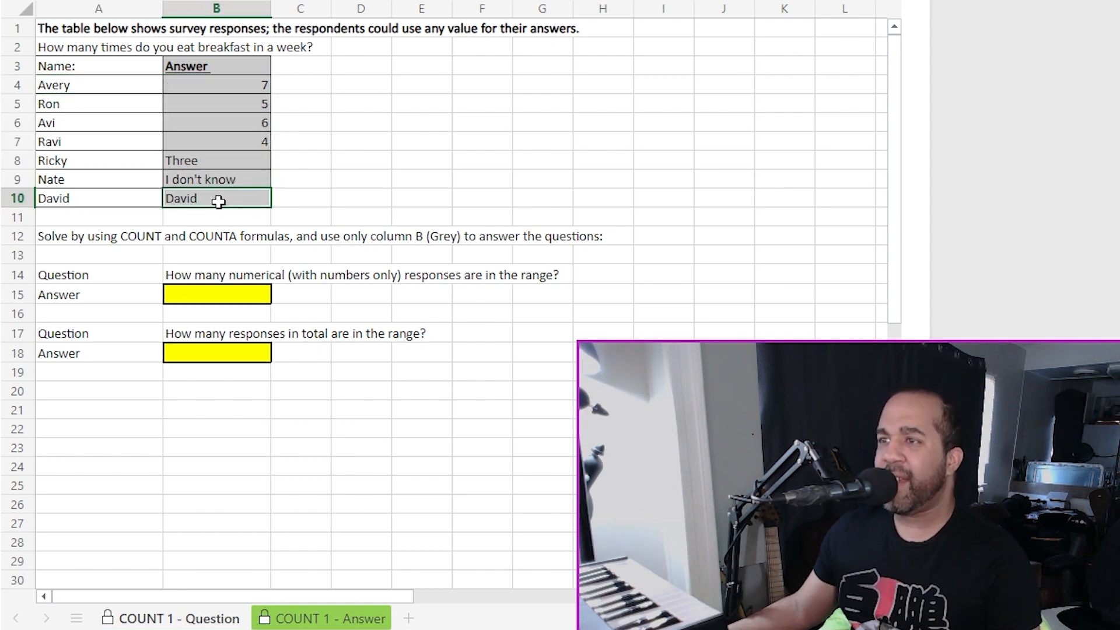
pyautogui.click(215, 294)
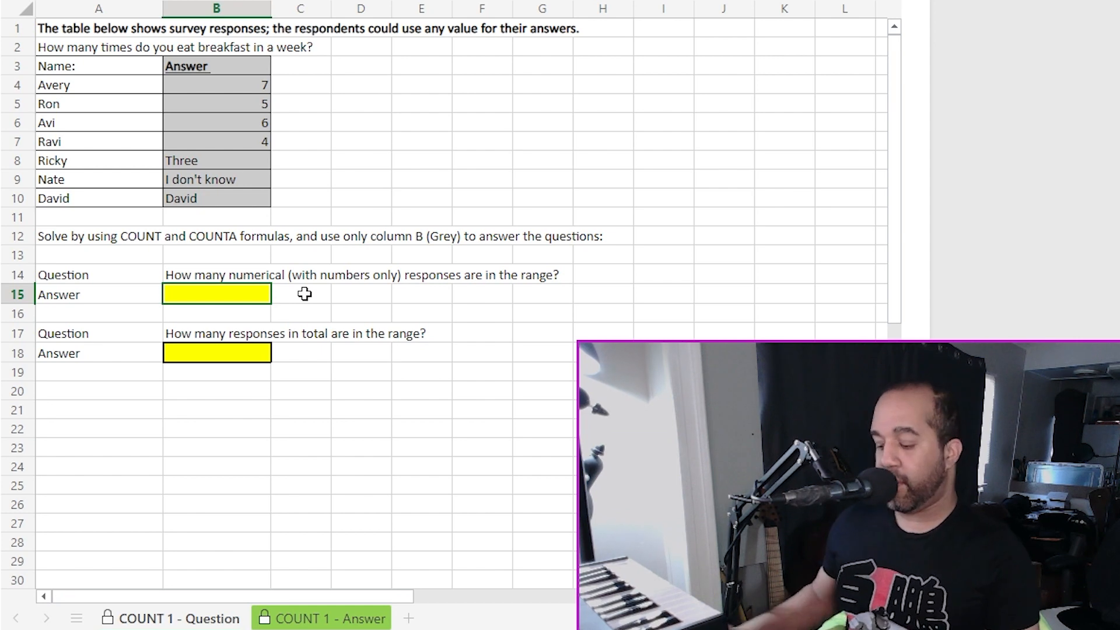
pyautogui.write('=COUNT(')
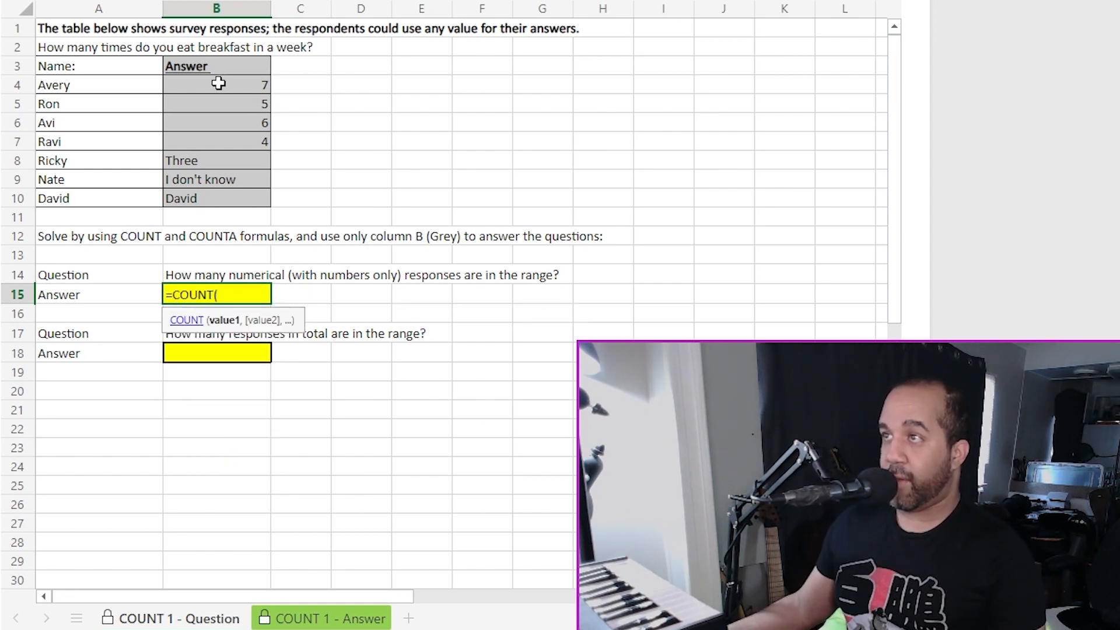
pyautogui.moveTo(220, 83); pyautogui.dragTo(218, 198)
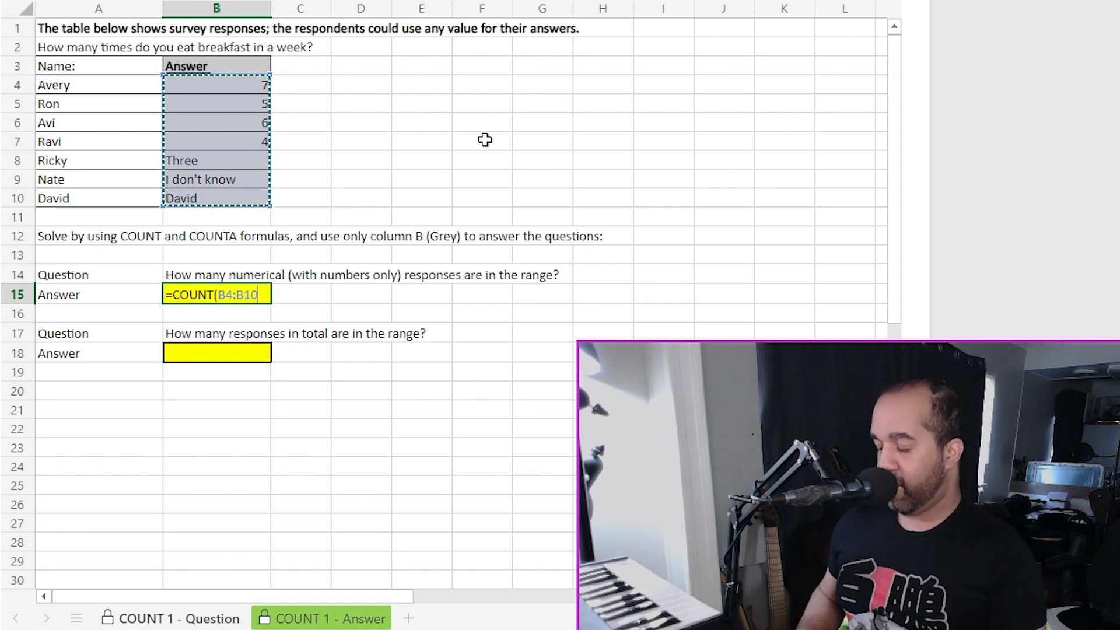
pyautogui.press('Return')
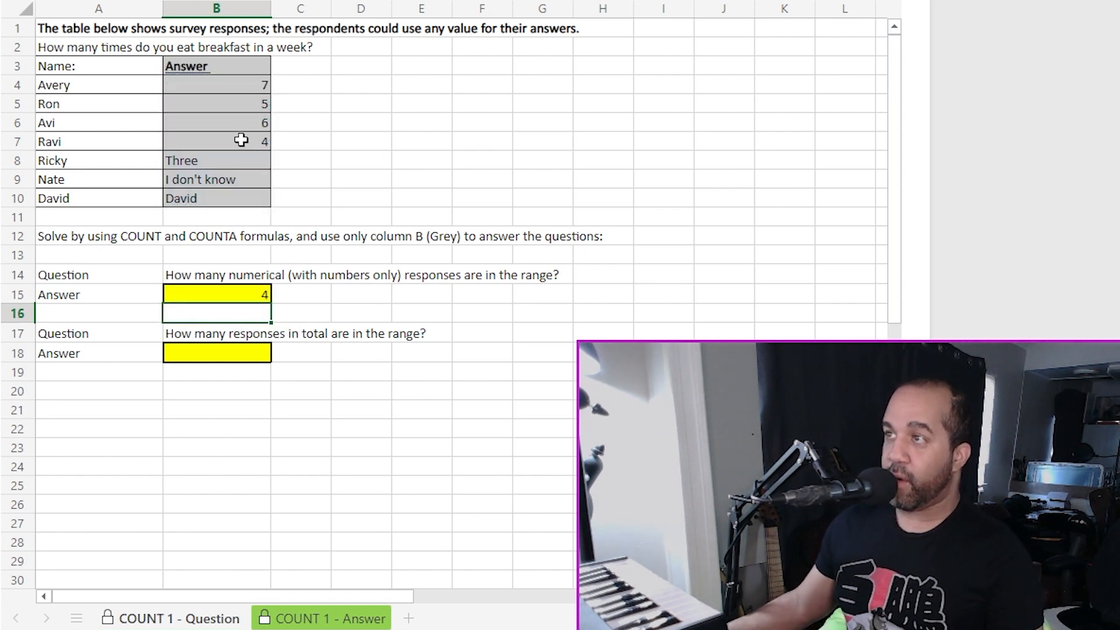
# Count all survey responses, including text, by entering a COUNTA formula over B4:B10 in answer cell B18
pyautogui.click(231, 168)
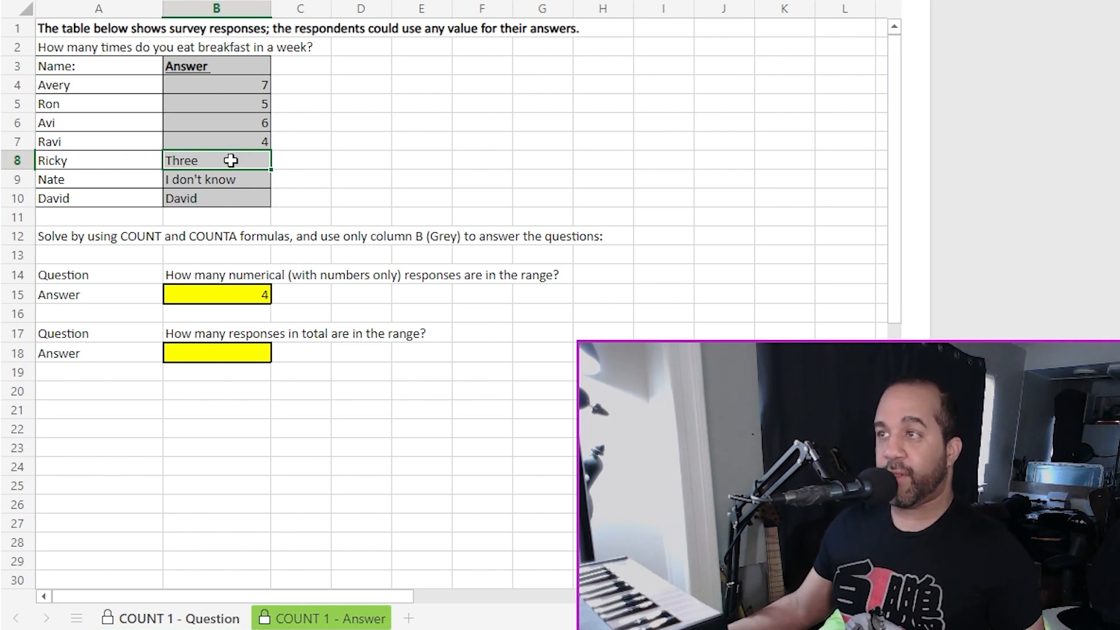
pyautogui.click(222, 353)
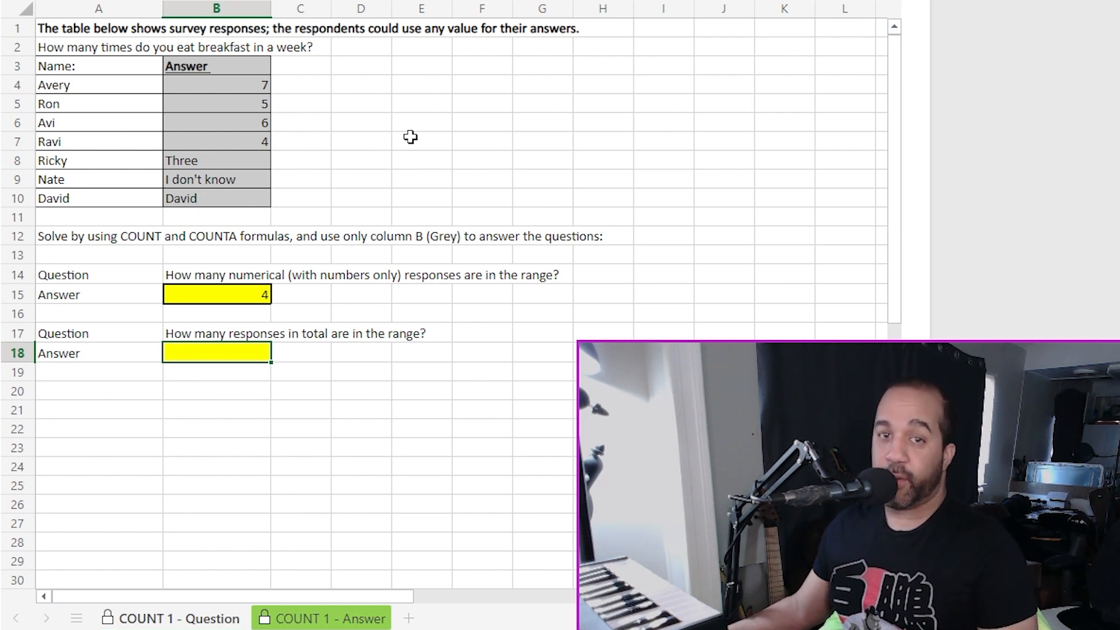
pyautogui.write('=COUNT')
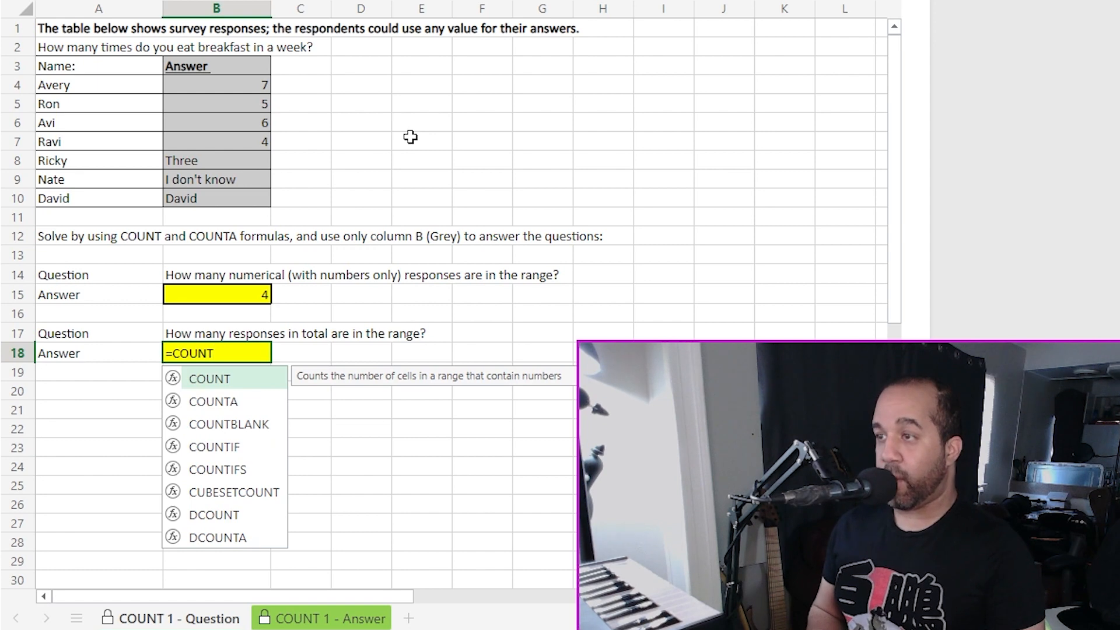
pyautogui.write('A(')
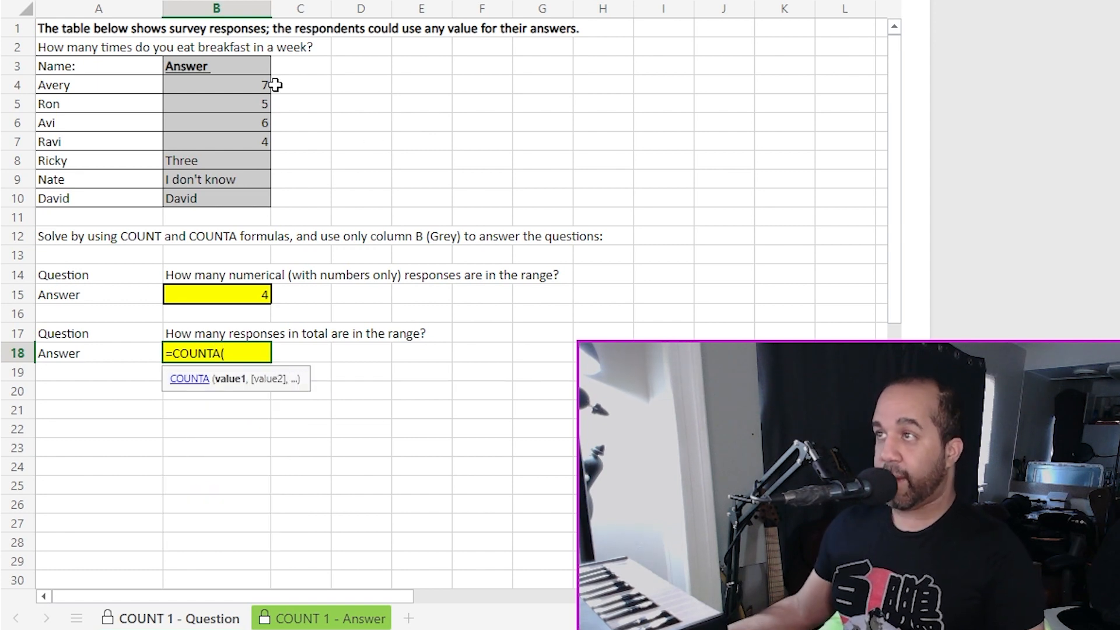
pyautogui.moveTo(276, 85); pyautogui.dragTo(245, 198)
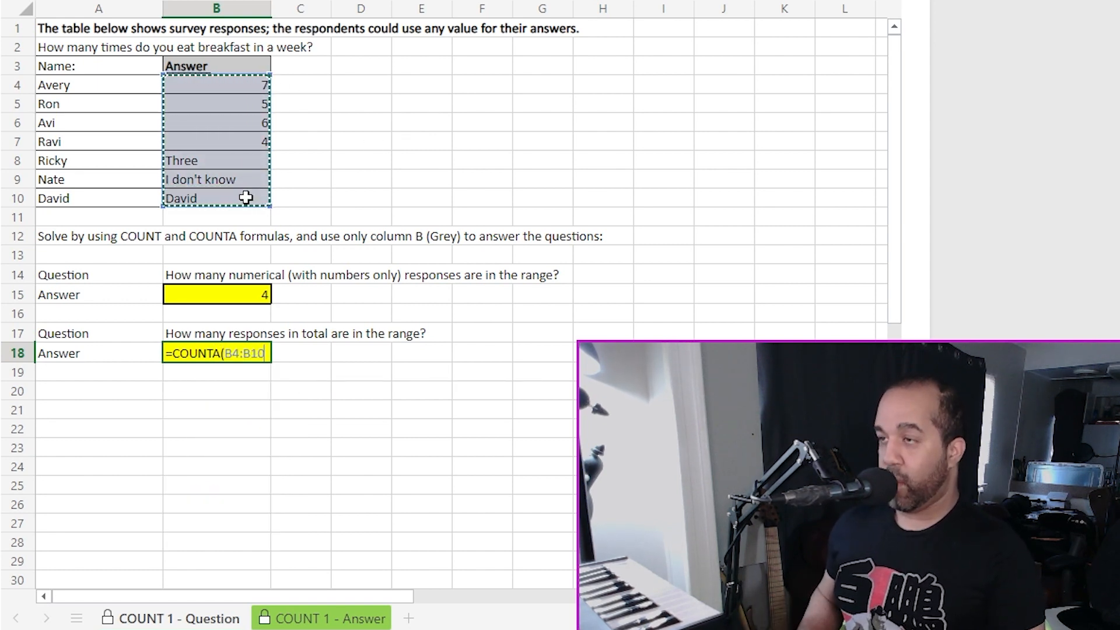
pyautogui.press('Return')
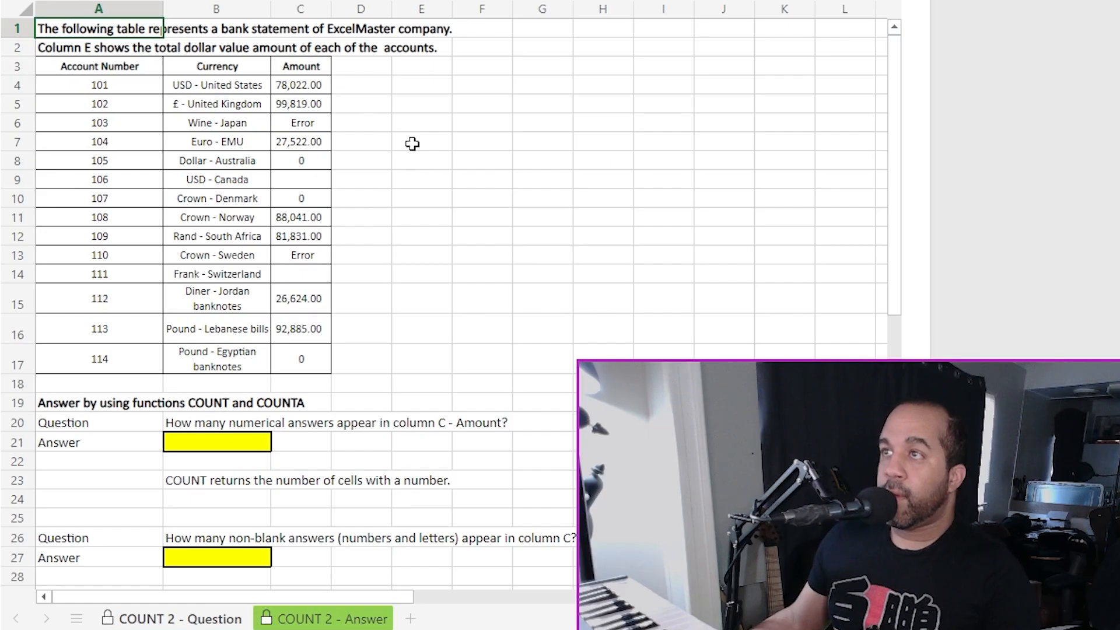
# Examine column E and the Amount entries in C4, C6 and C8 of the COUNT 2 bank statement worksheet
pyautogui.click(412, 142)
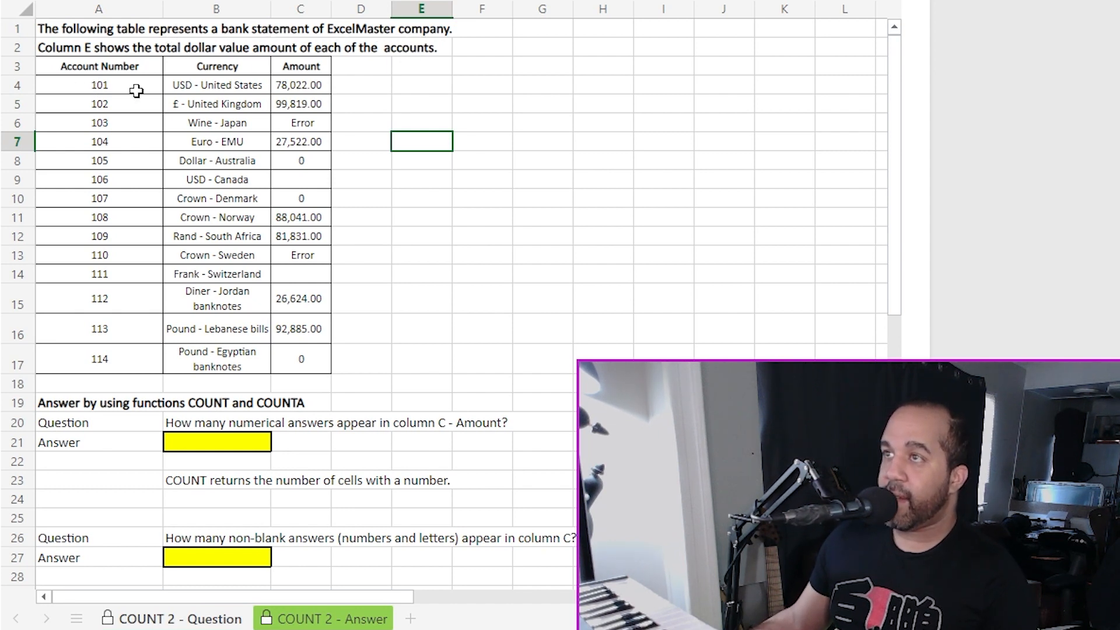
pyautogui.click(434, 12)
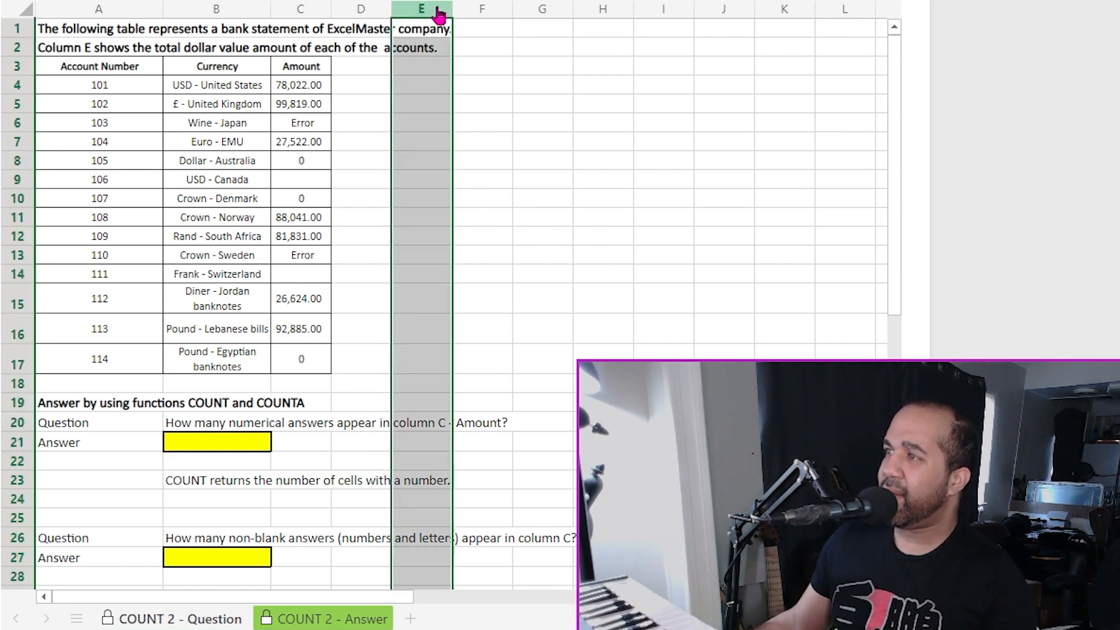
pyautogui.click(298, 87)
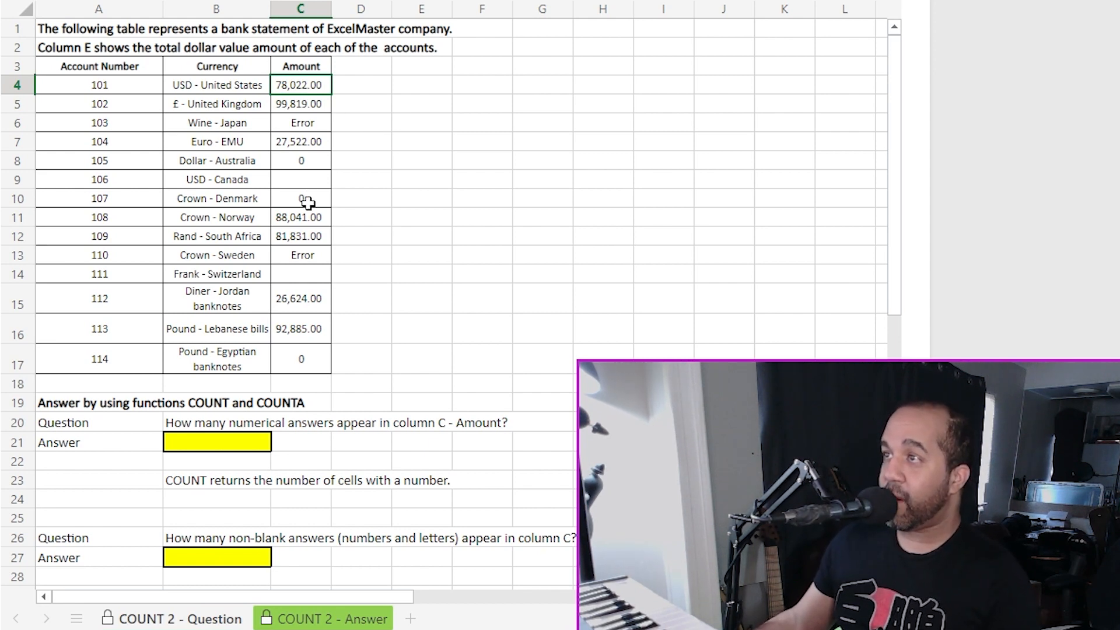
pyautogui.click(309, 122)
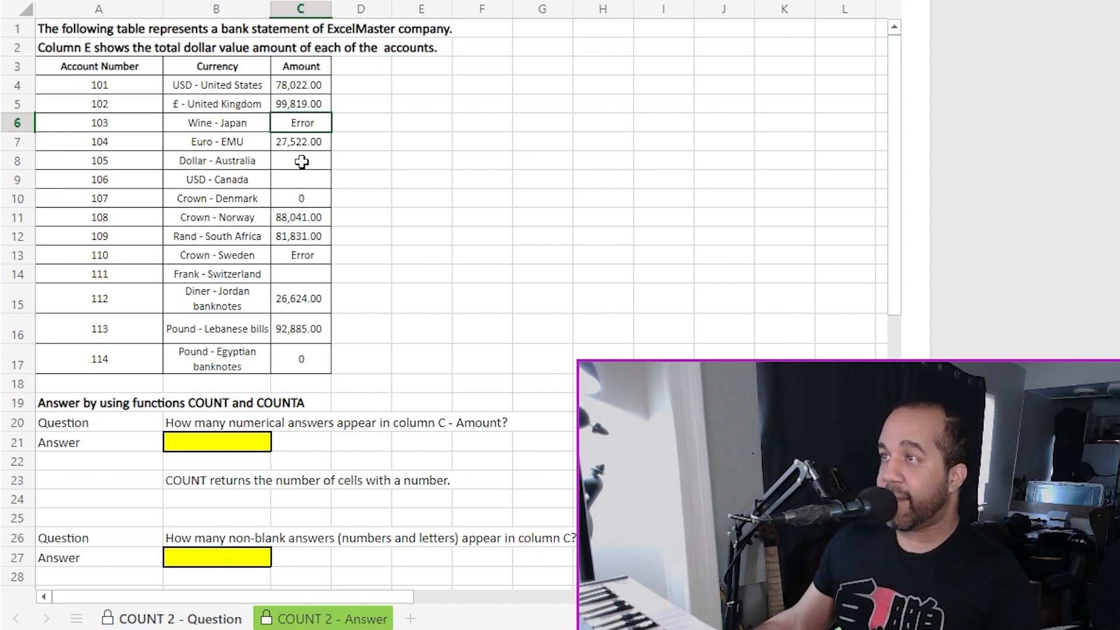
pyautogui.click(302, 162)
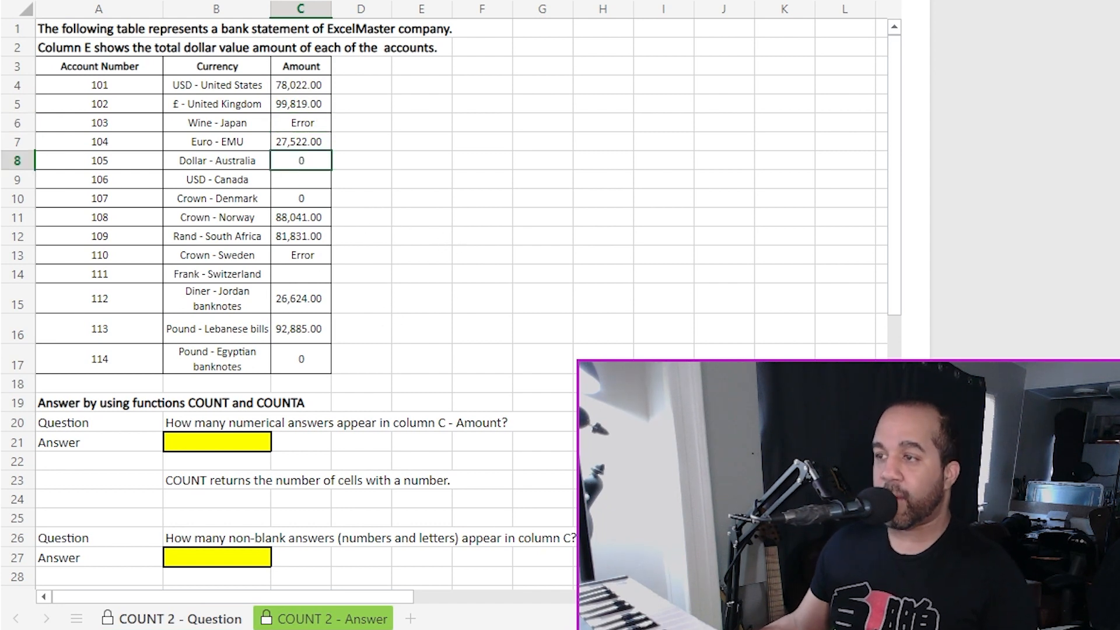
# Count the numerical amounts in column C by entering a COUNT formula over C4:C17 in answer cell B21
pyautogui.click(207, 447)
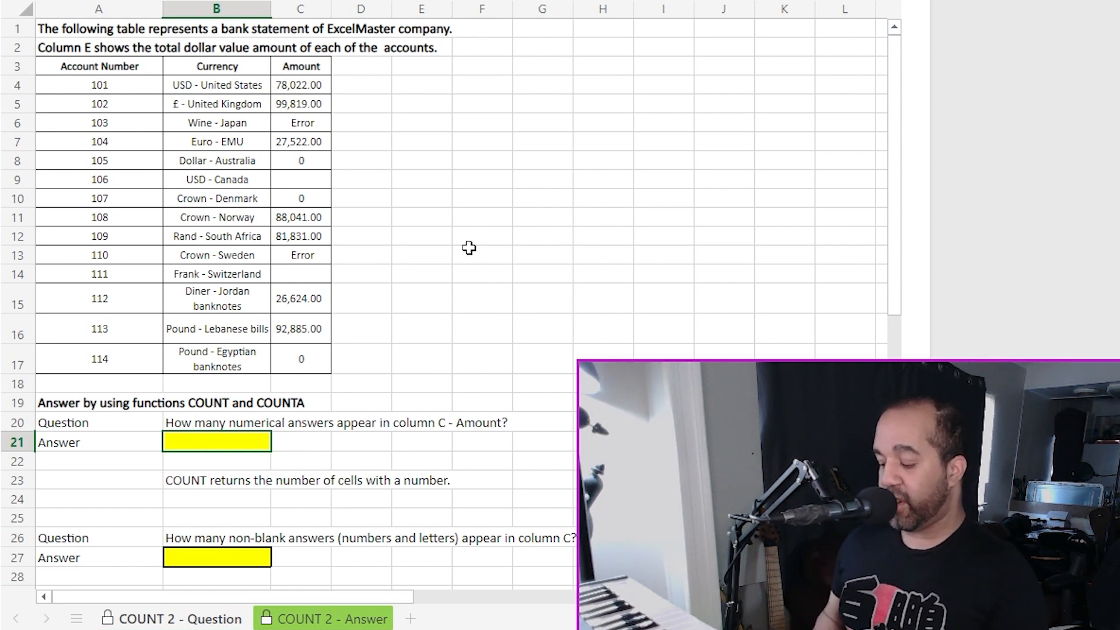
pyautogui.write('=COUNT(')
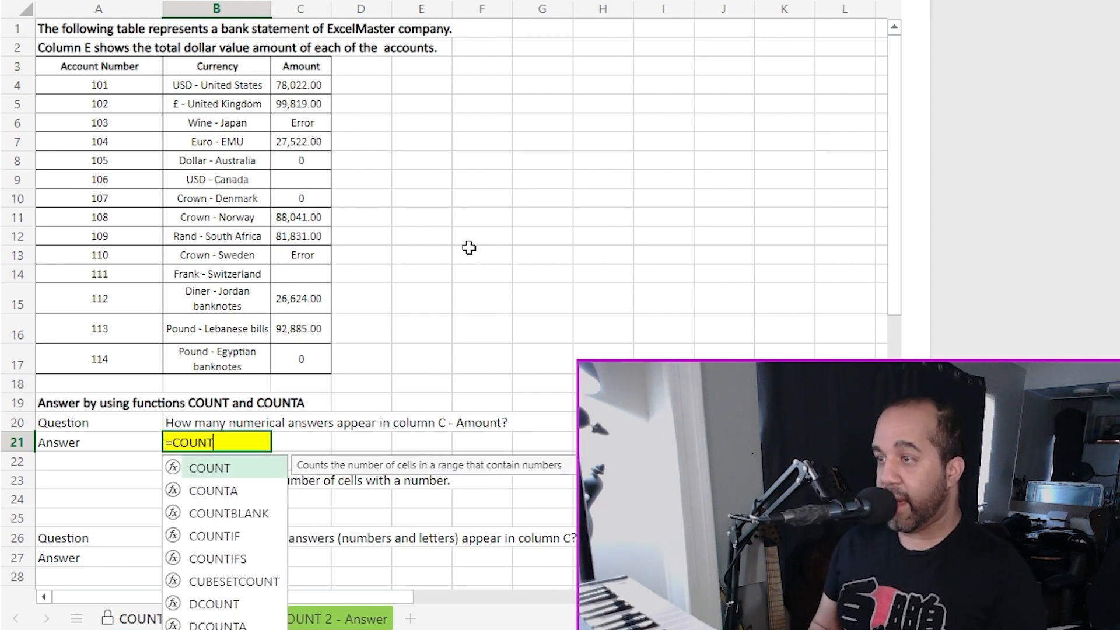
pyautogui.click(305, 362)
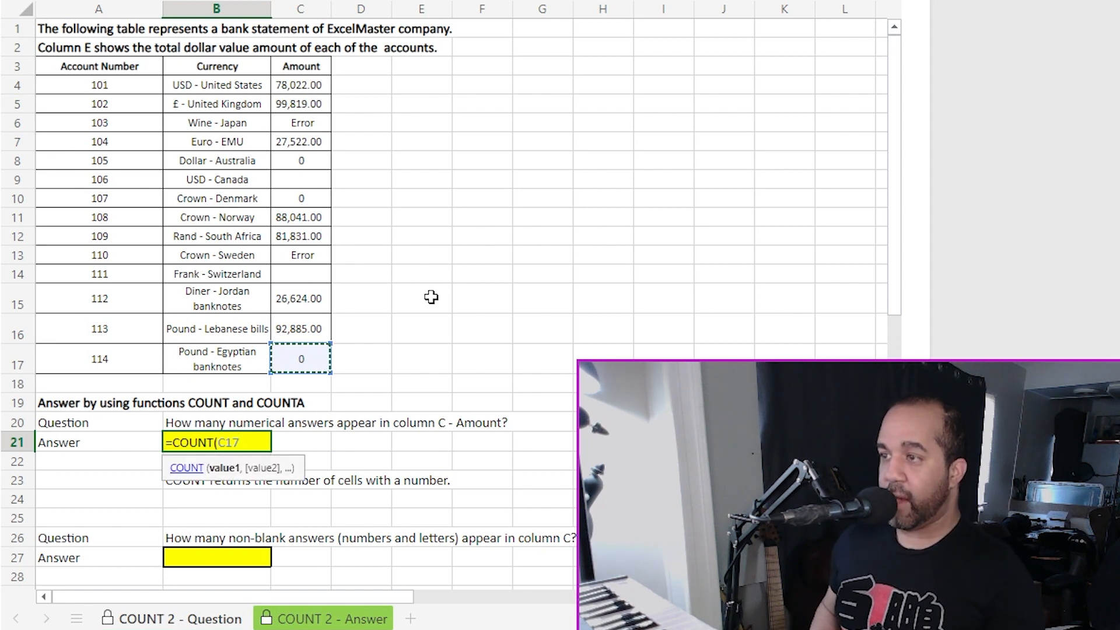
pyautogui.hotkey('shift', 'Up')
pyautogui.hotkey('shift', 'Up')
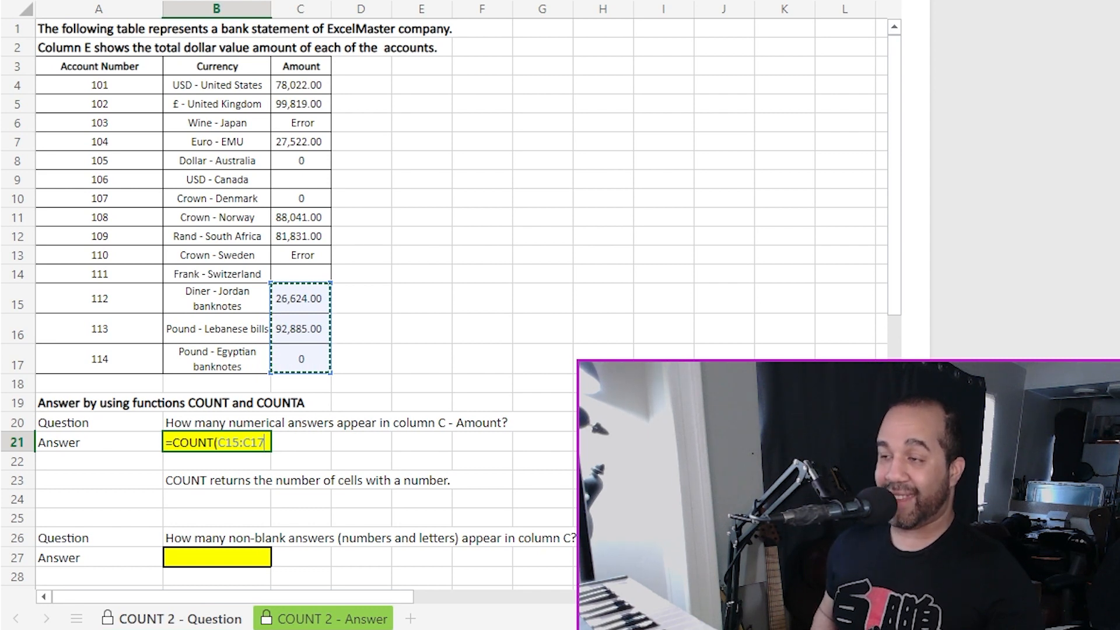
pyautogui.hotkey('shift', 'Up')
pyautogui.hotkey('shift', 'Up')
pyautogui.hotkey('shift', 'Up')
pyautogui.hotkey('shift', 'Up')
pyautogui.hotkey('shift', 'Up')
pyautogui.hotkey('shift', 'Up')
pyautogui.hotkey('shift', 'Up')
pyautogui.hotkey('shift', 'Up')
pyautogui.hotkey('shift', 'Up')
pyautogui.hotkey('shift', 'Up')
pyautogui.hotkey('shift', 'Up')
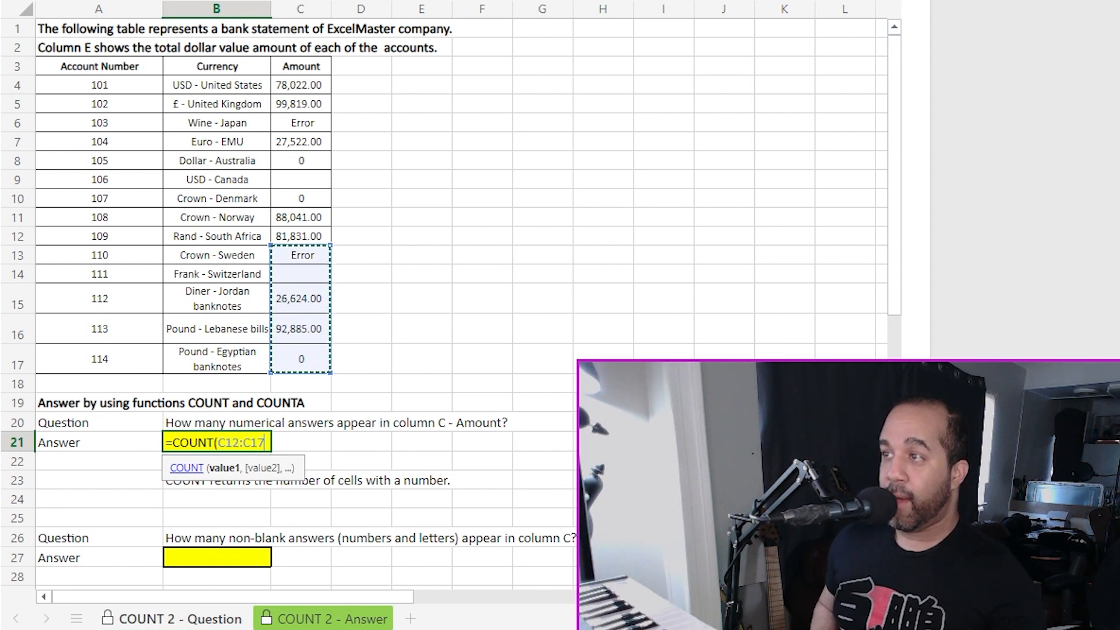
pyautogui.hotkey('shift', 'Up')
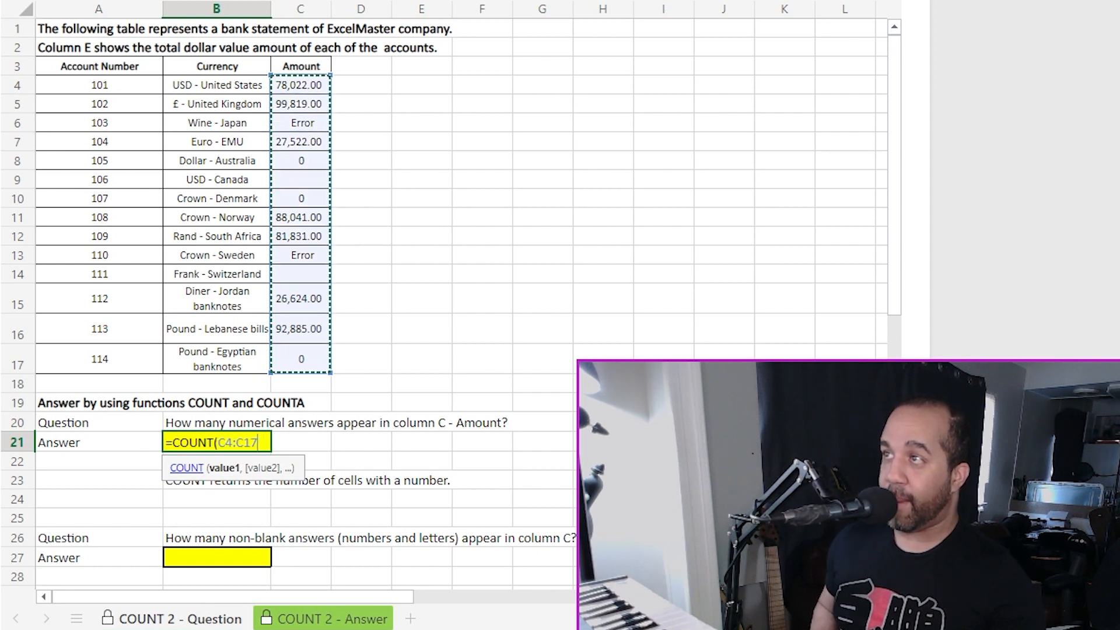
pyautogui.hotkey('shift', 'Down')
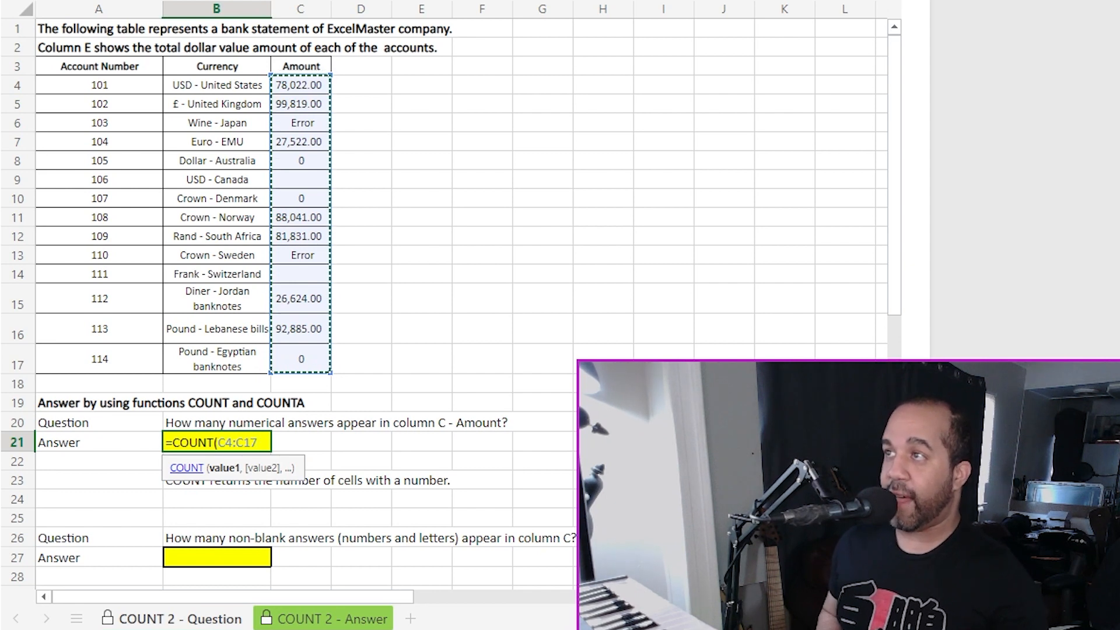
pyautogui.press('Return')
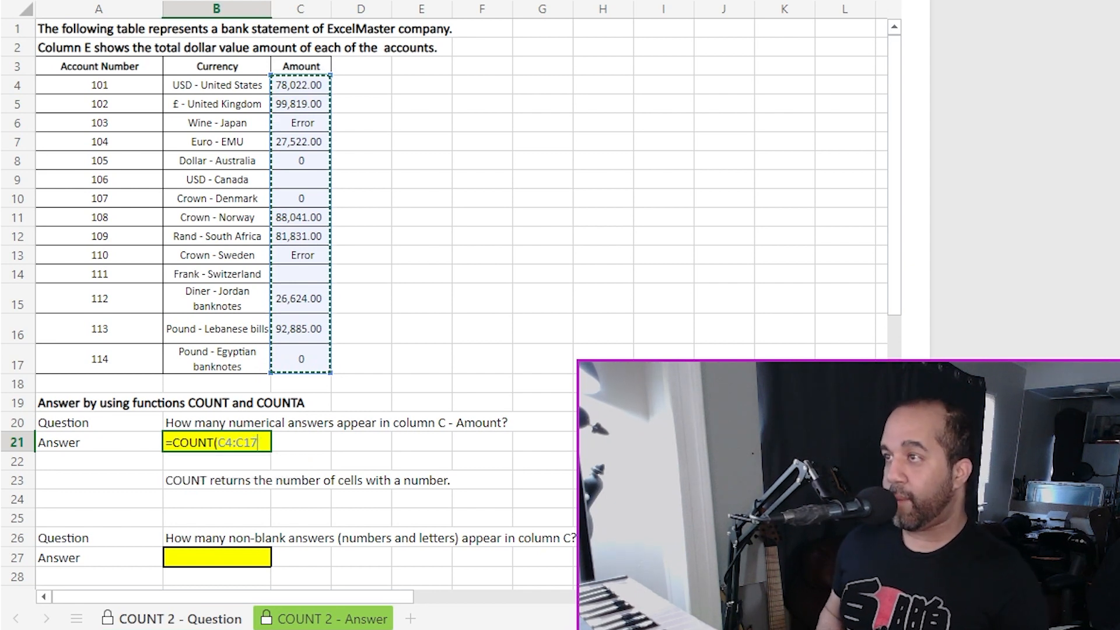
pyautogui.press('Return')
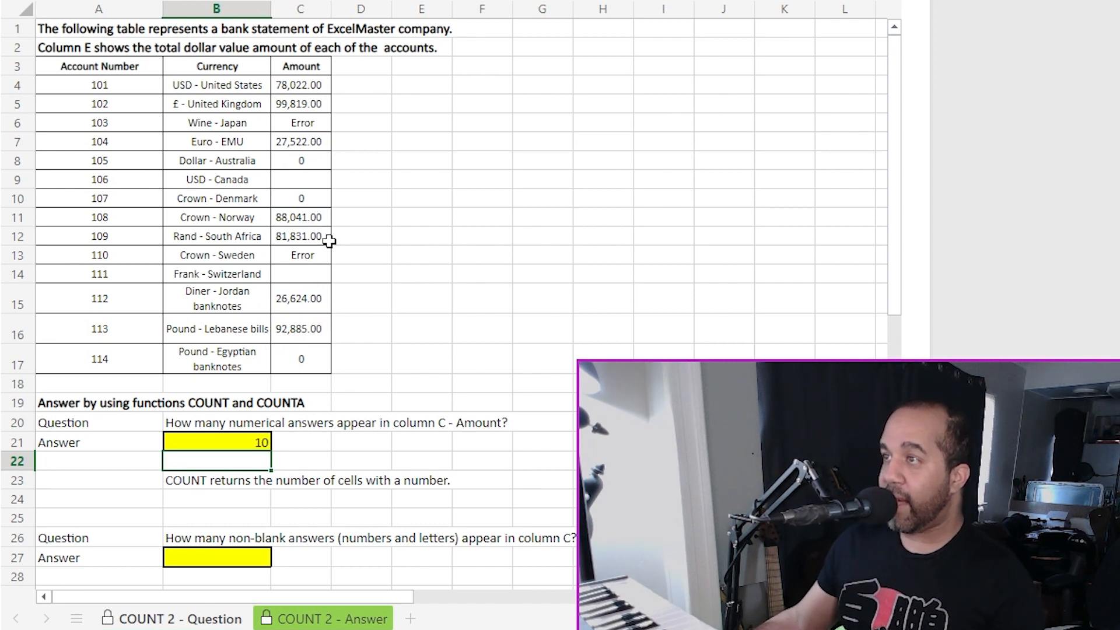
# Go through the numeric cells of the Amount column one by one, including the zeros, to verify the COUNT answer
pyautogui.click(312, 85)
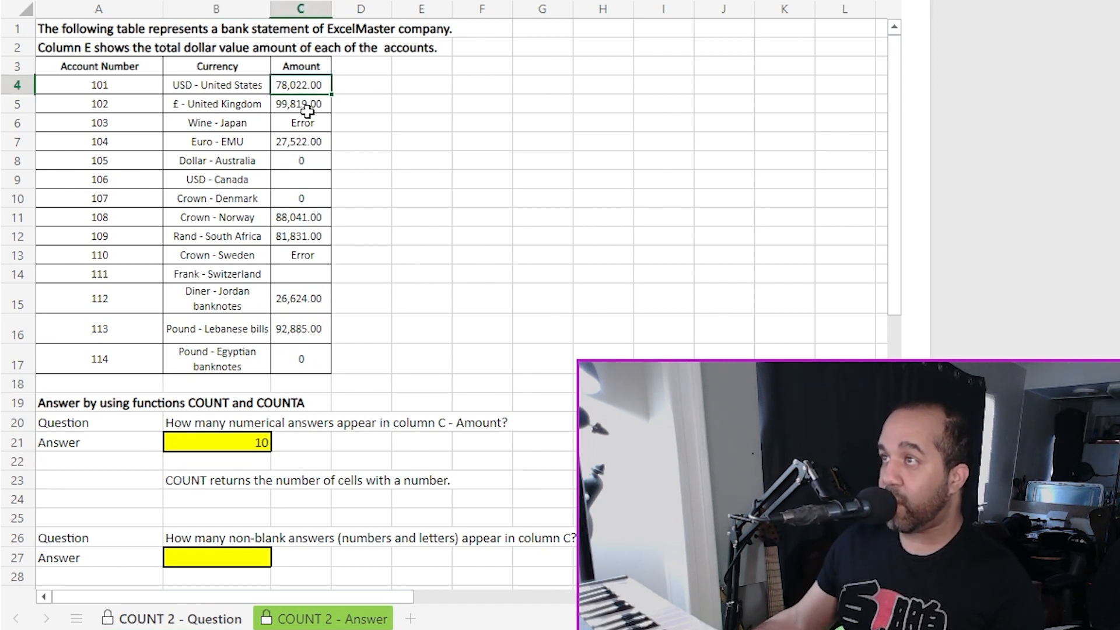
pyautogui.click(302, 105)
pyautogui.click(312, 143)
pyautogui.click(311, 161)
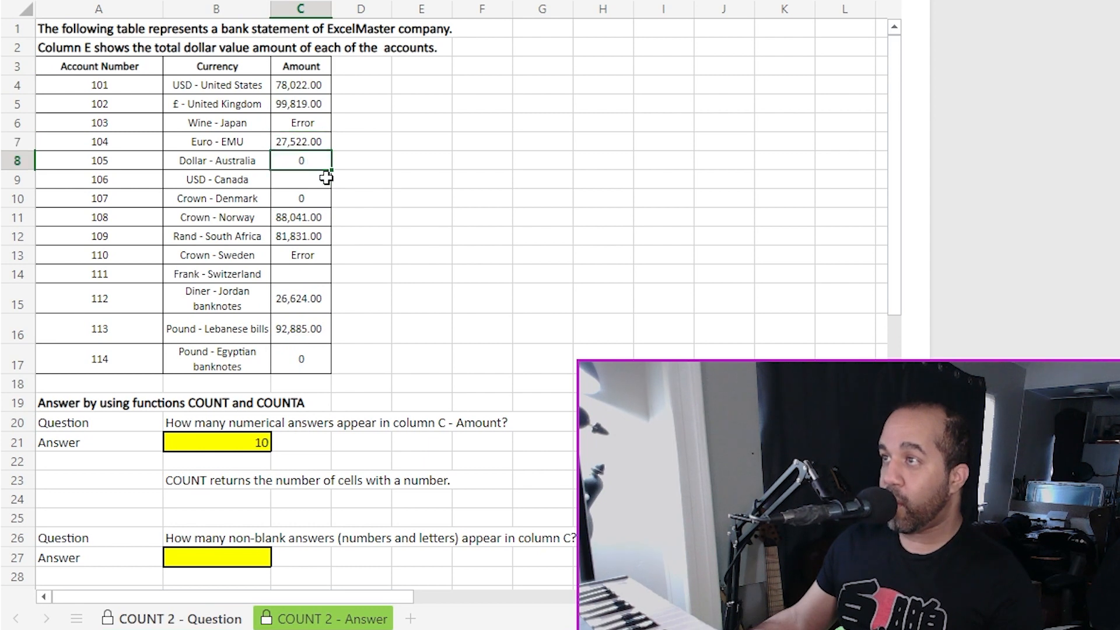
pyautogui.click(310, 200)
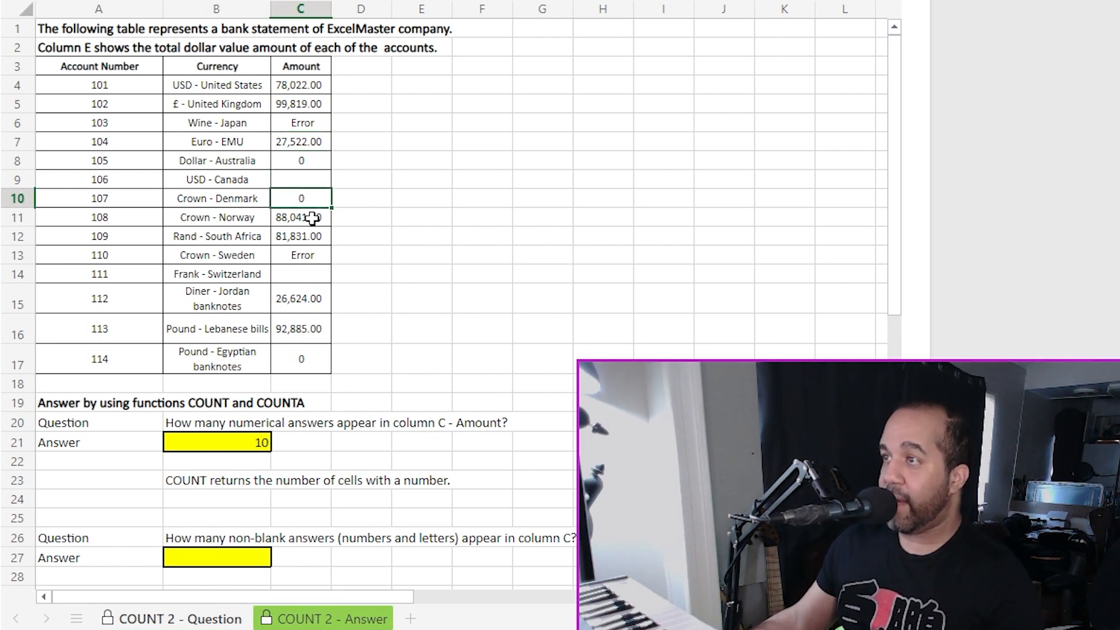
pyautogui.click(307, 216)
pyautogui.click(313, 235)
pyautogui.click(310, 305)
pyautogui.click(310, 328)
pyautogui.click(317, 359)
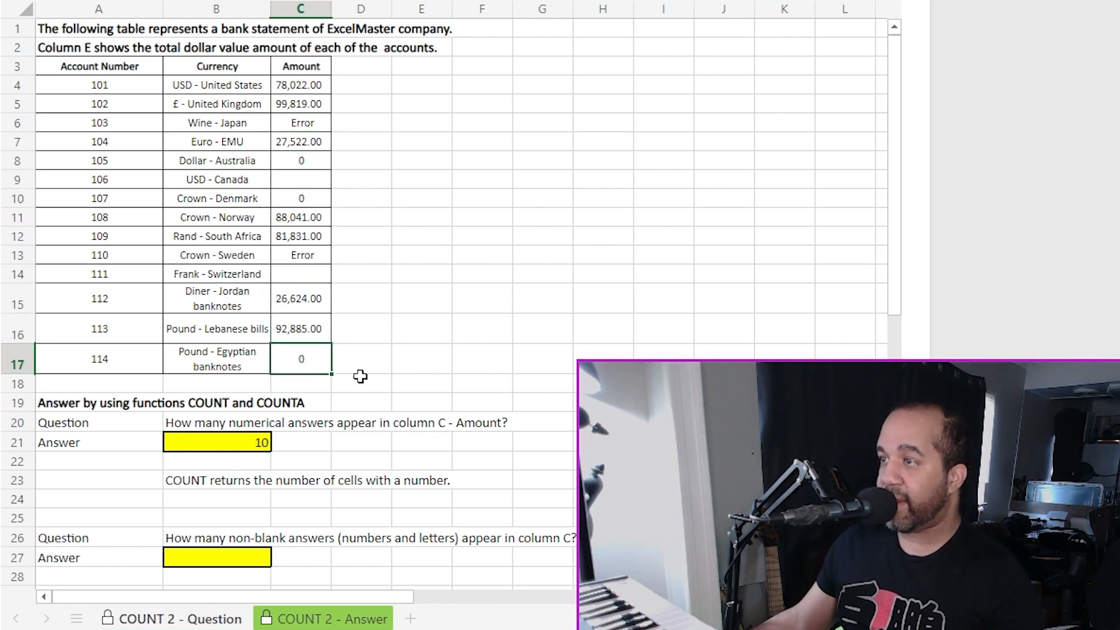
# Count the non-blank amounts in column C by entering a COUNTA formula over C4:C17 in answer cell B27
pyautogui.click(245, 557)
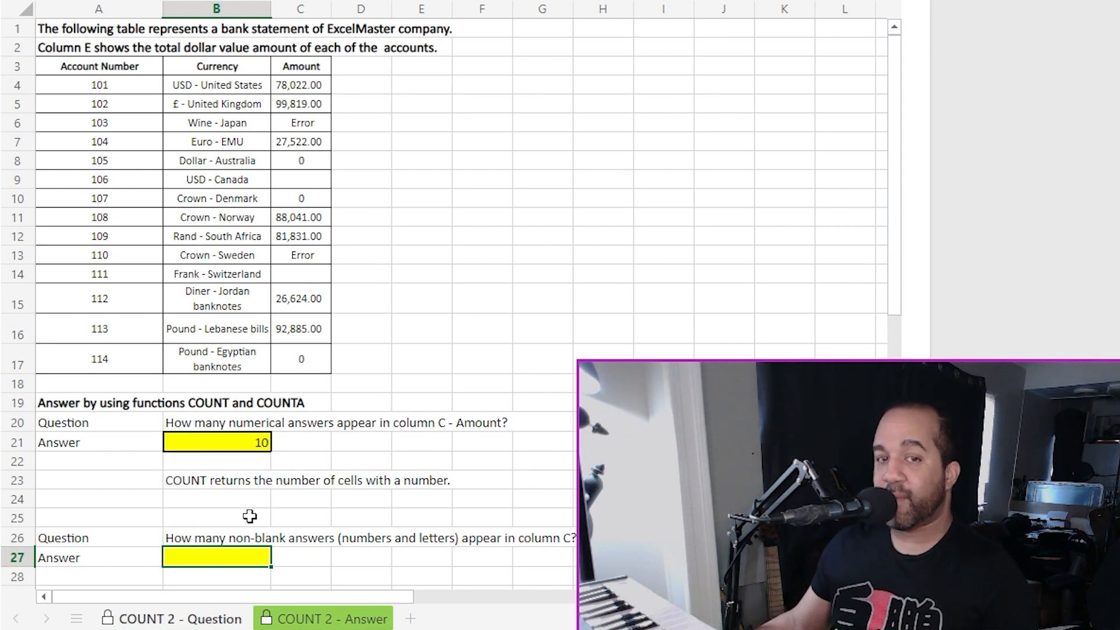
pyautogui.write('=COUNTA(')
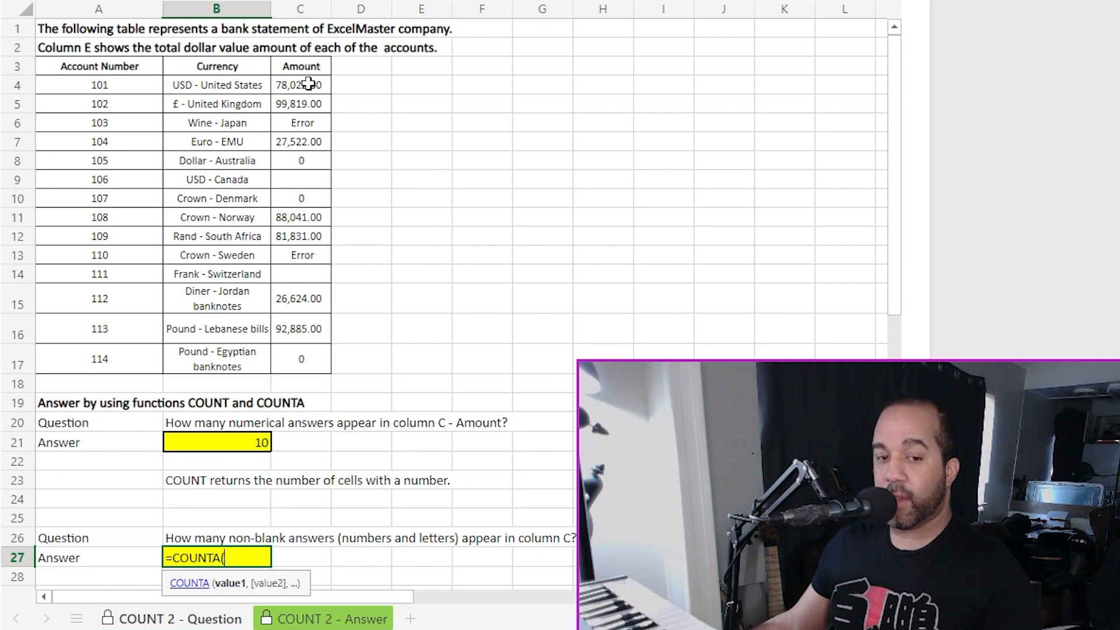
pyautogui.moveTo(308, 85); pyautogui.dragTo(310, 358)
pyautogui.write(')')
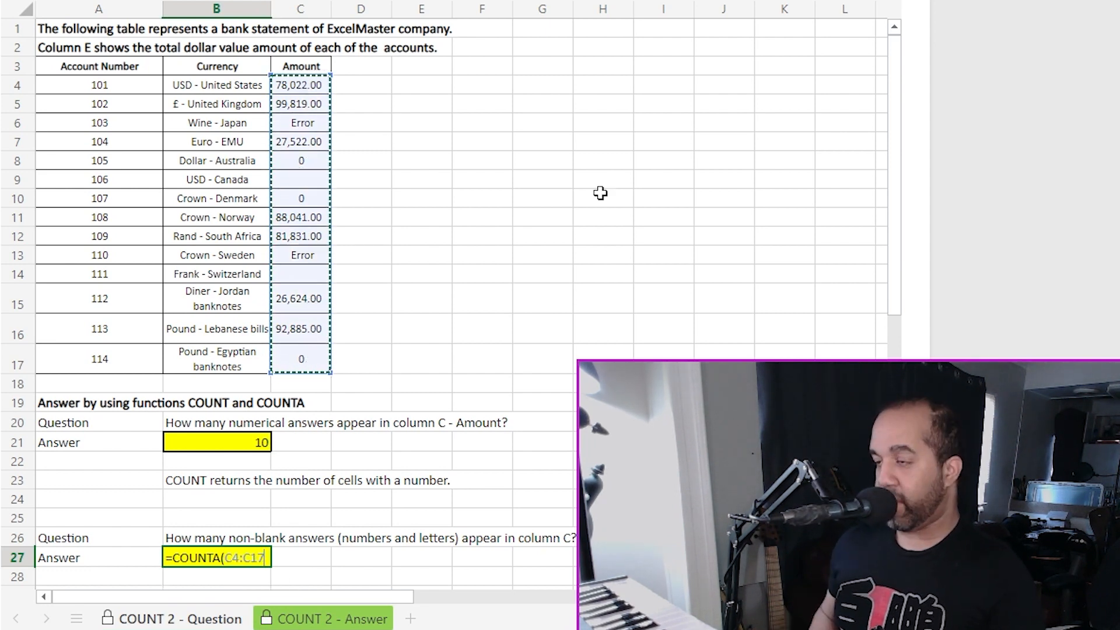
pyautogui.press('Return')
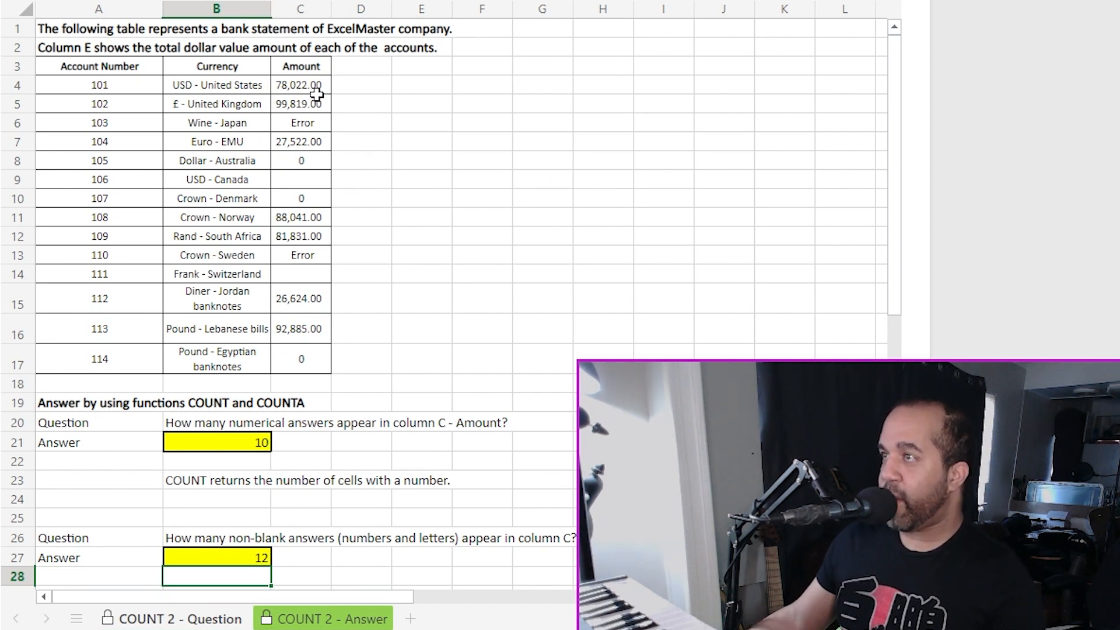
# Check the two Error text entries in C6 and C13 of the Amount column against the COUNTA answer
pyautogui.click(316, 125)
pyautogui.click(306, 254)
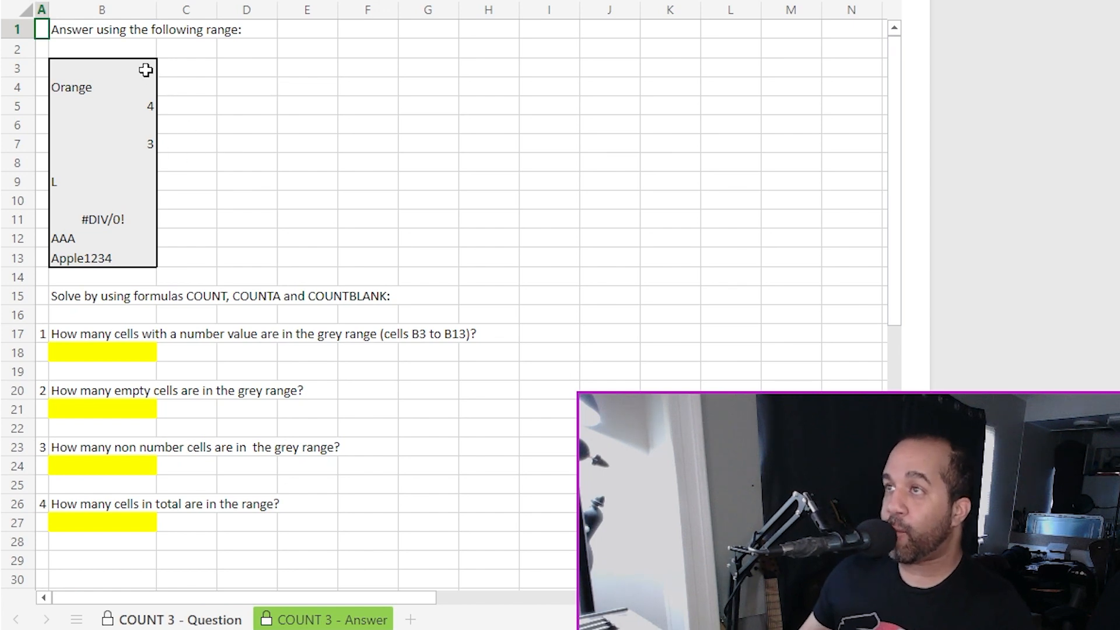
# Count the number cells in the grey range with a COUNT formula over B3:B13 in B18, and check B5 and B7
pyautogui.moveTo(117, 73); pyautogui.dragTo(123, 254)
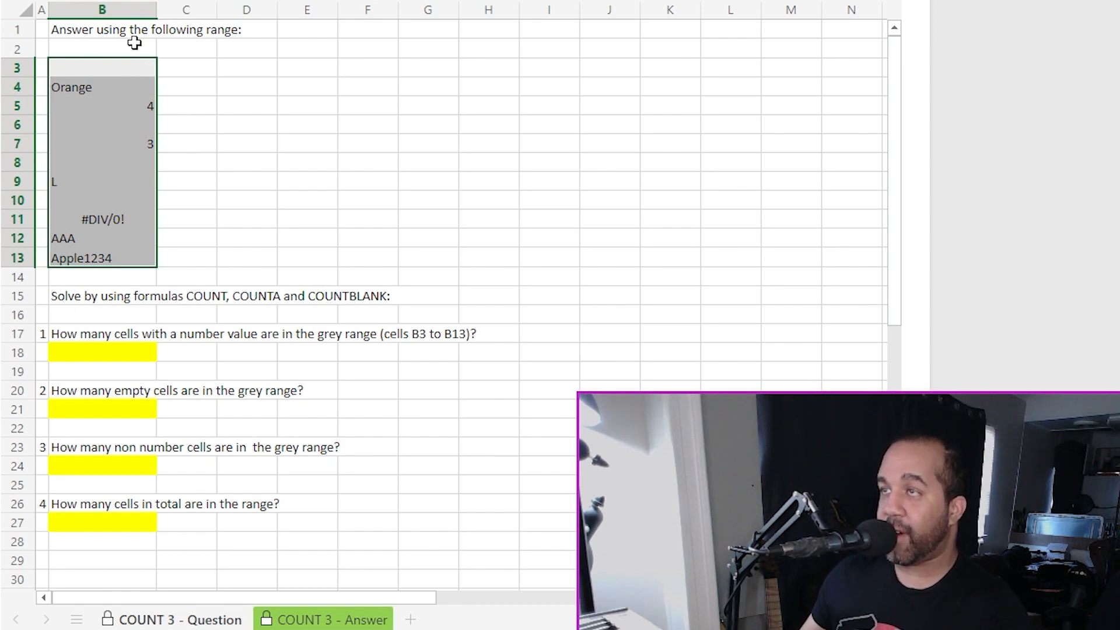
pyautogui.click(139, 353)
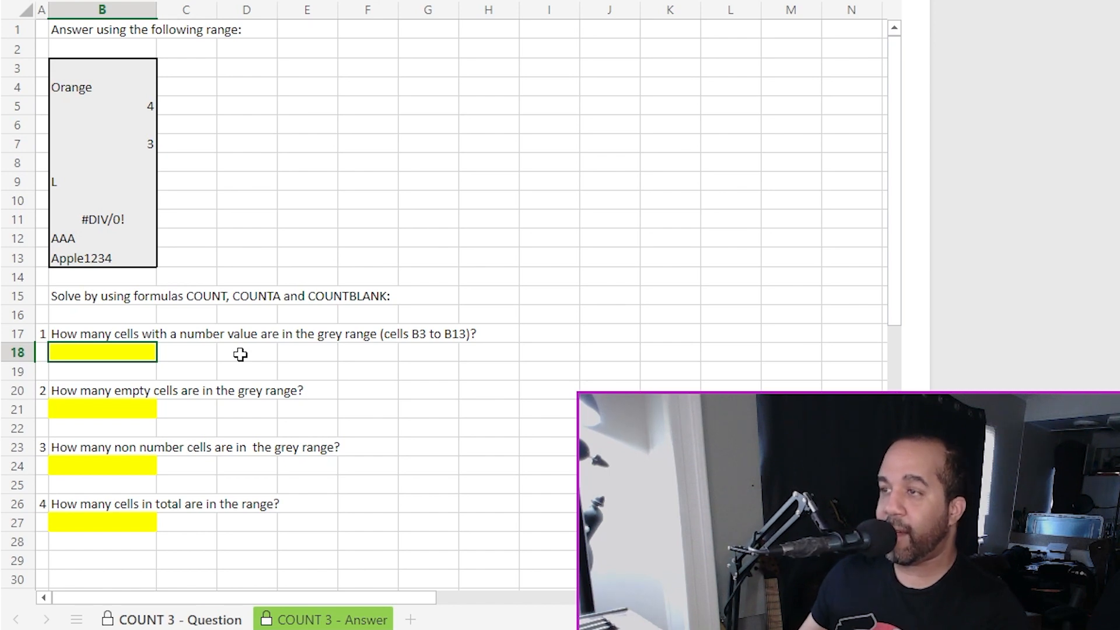
pyautogui.write('=')
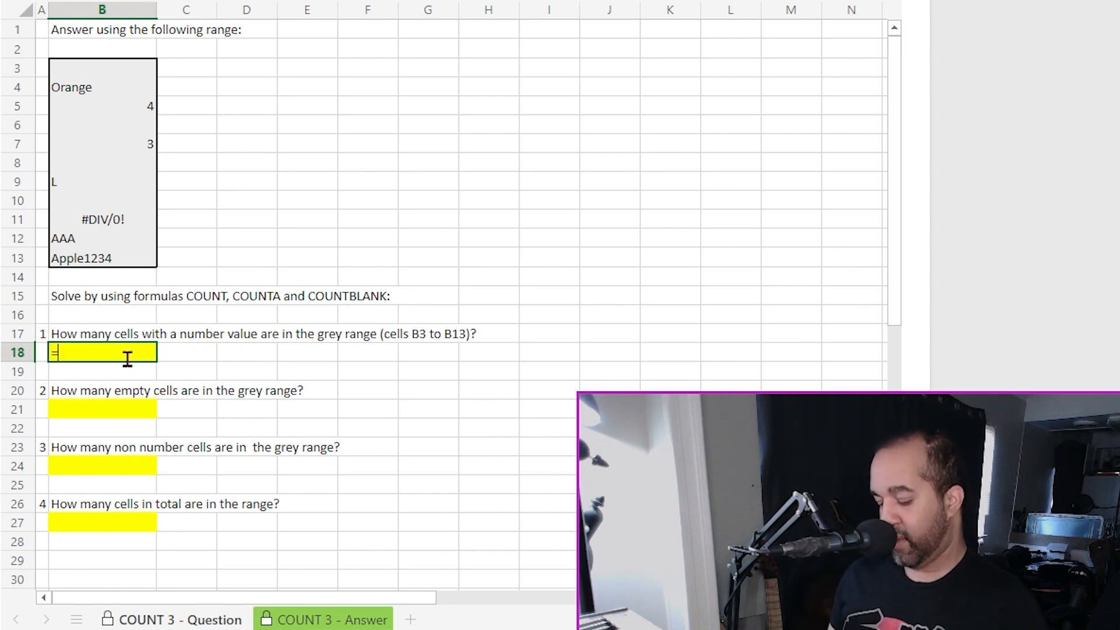
pyautogui.write('COUNT(')
pyautogui.moveTo(94, 256); pyautogui.dragTo(90, 75)
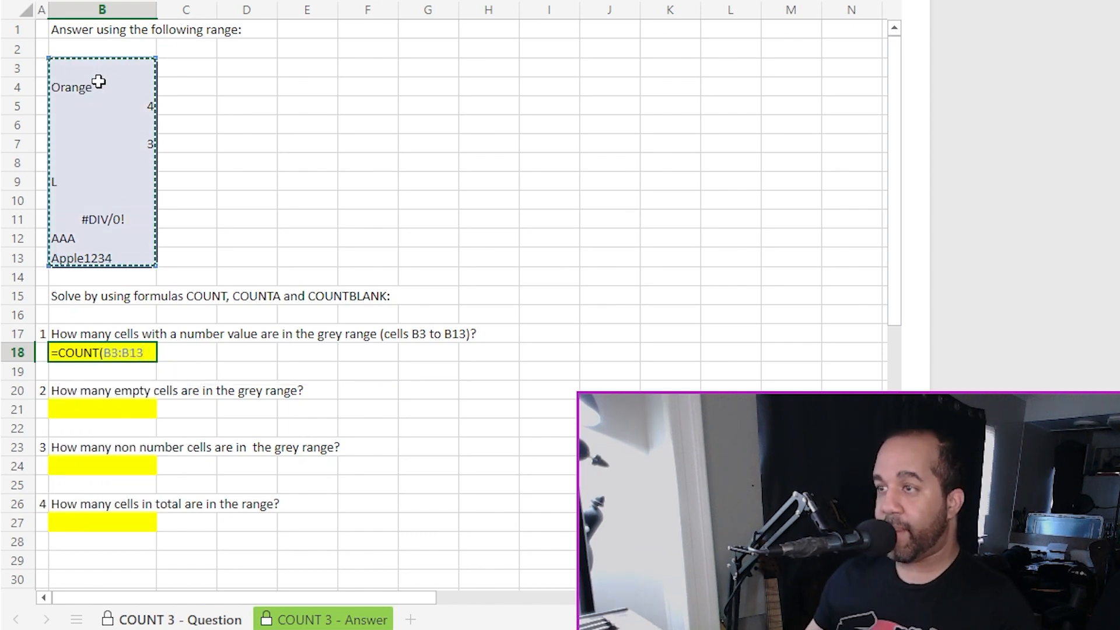
pyautogui.press('Return')
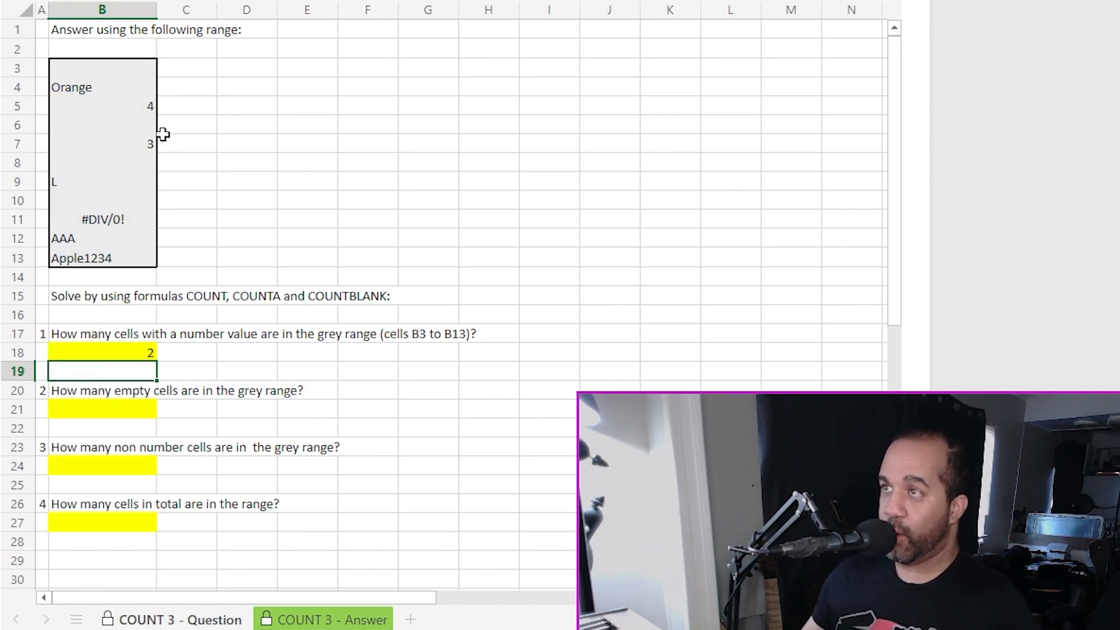
pyautogui.click(142, 109)
pyautogui.click(143, 141)
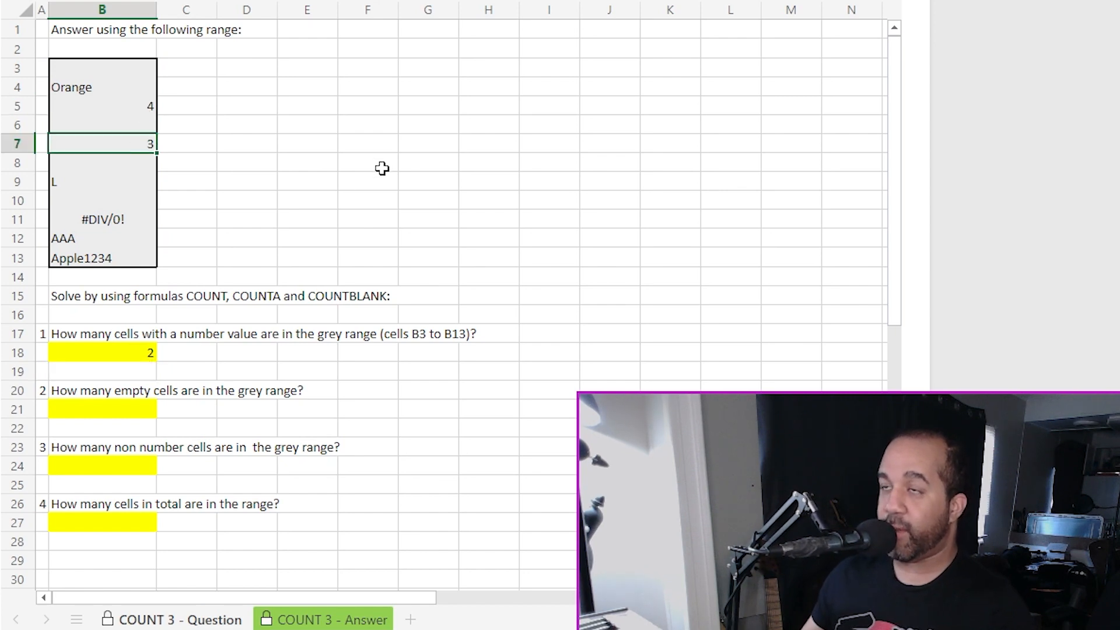
# Count the empty cells in the grey range by entering a COUNTBLANK formula over B3:B13 in answer cell B21
pyautogui.click(111, 412)
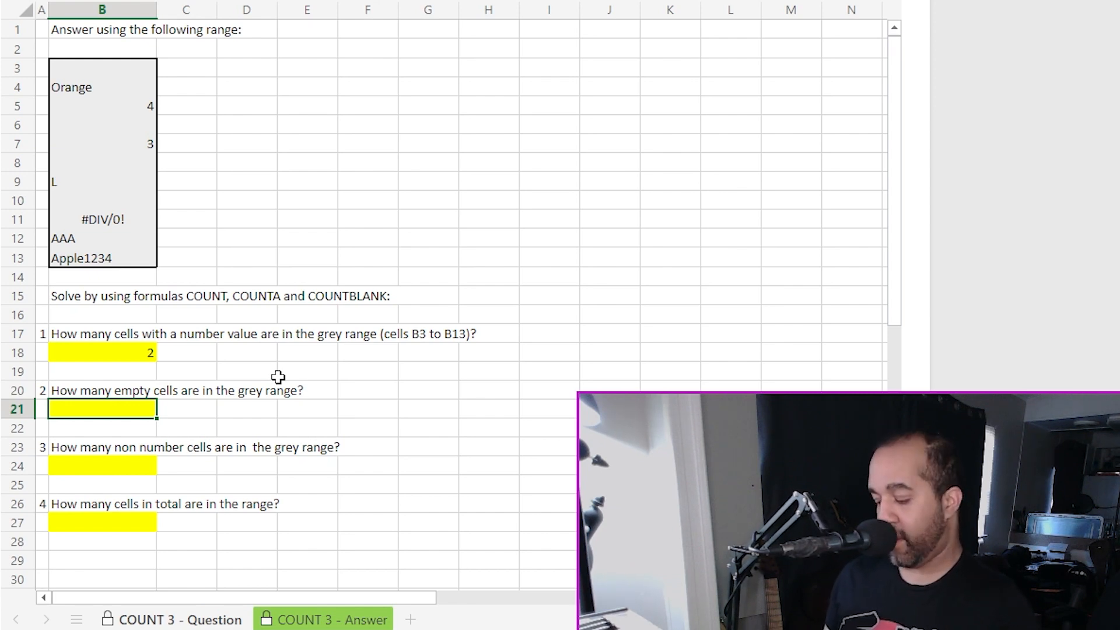
pyautogui.write('=COUNTBLANK')
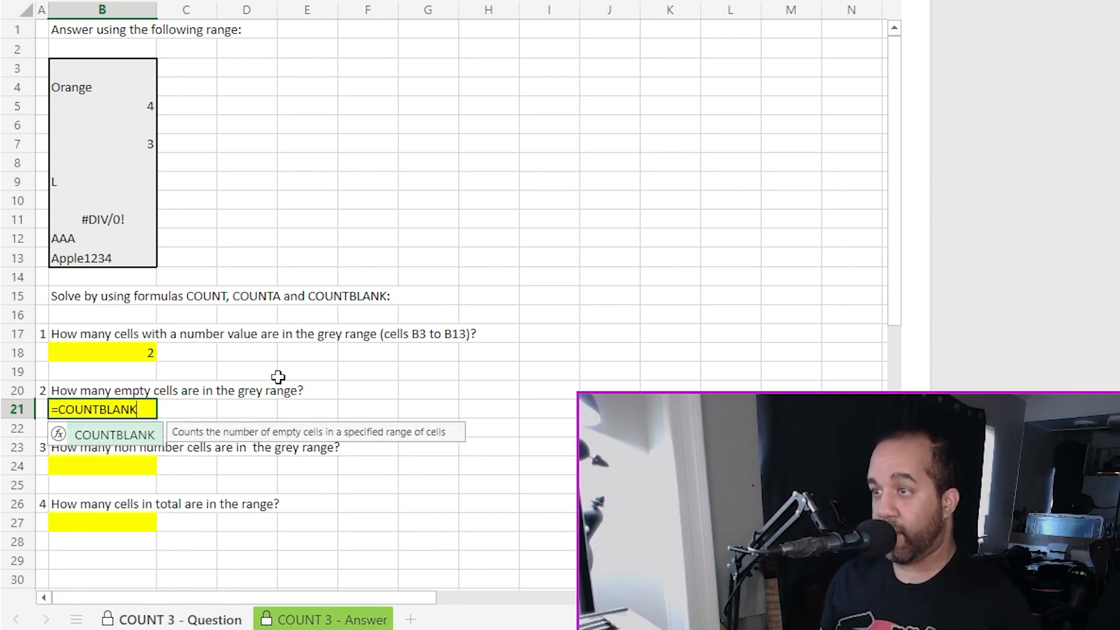
pyautogui.write('(')
pyautogui.moveTo(102, 257); pyautogui.dragTo(82, 66)
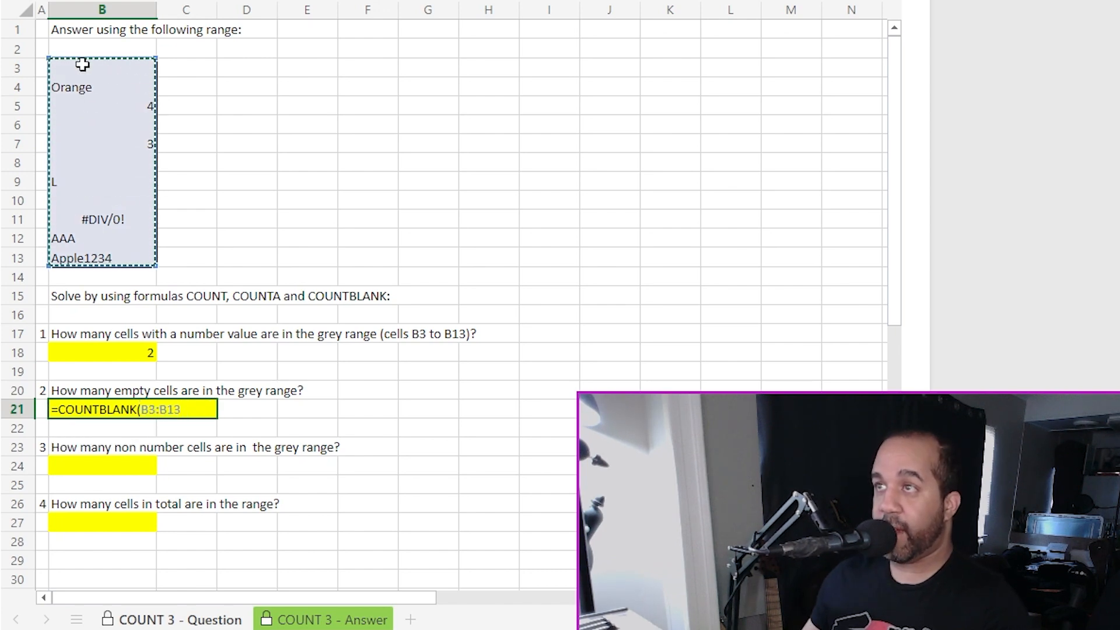
pyautogui.press('Return')
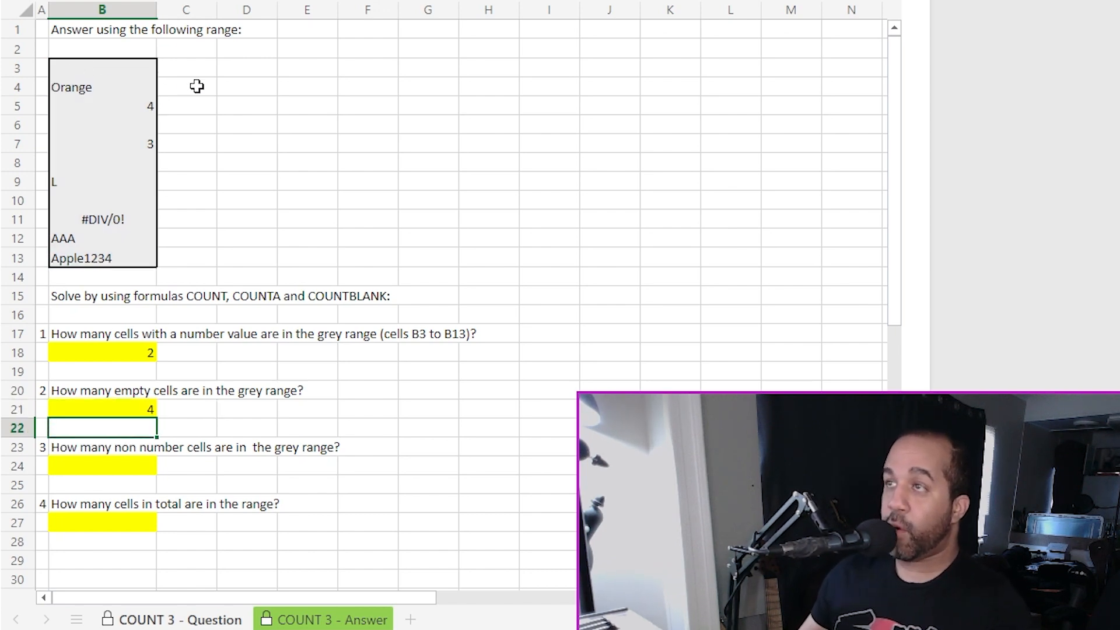
# Go through the blank cells B3, B6, B8 and B10 one by one to verify the COUNTBLANK answer
pyautogui.click(125, 70)
pyautogui.click(130, 125)
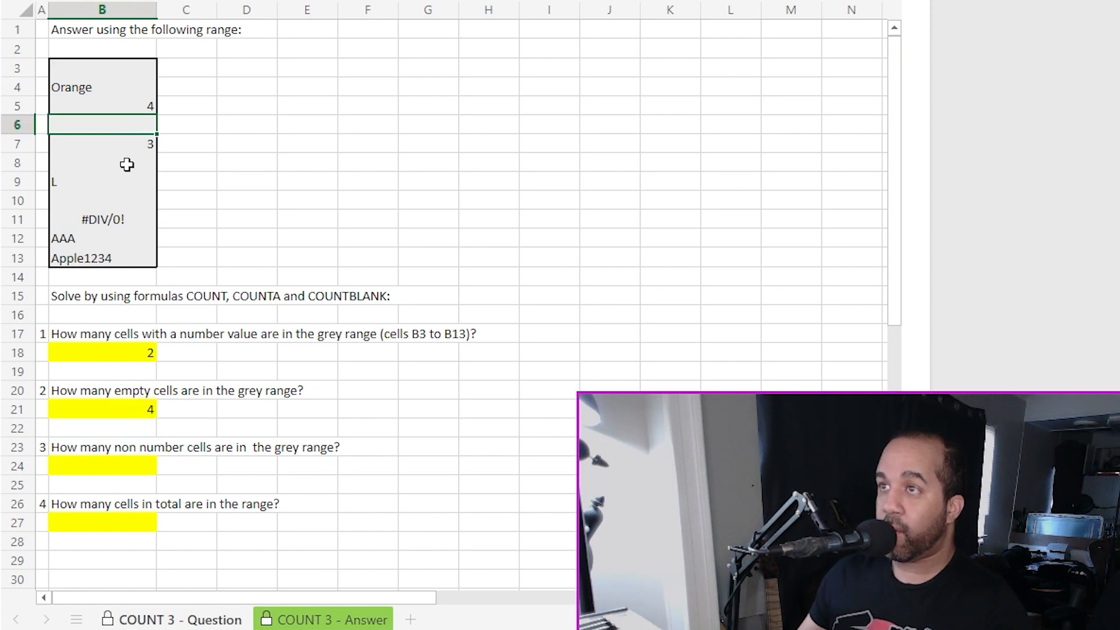
pyautogui.click(126, 165)
pyautogui.click(120, 202)
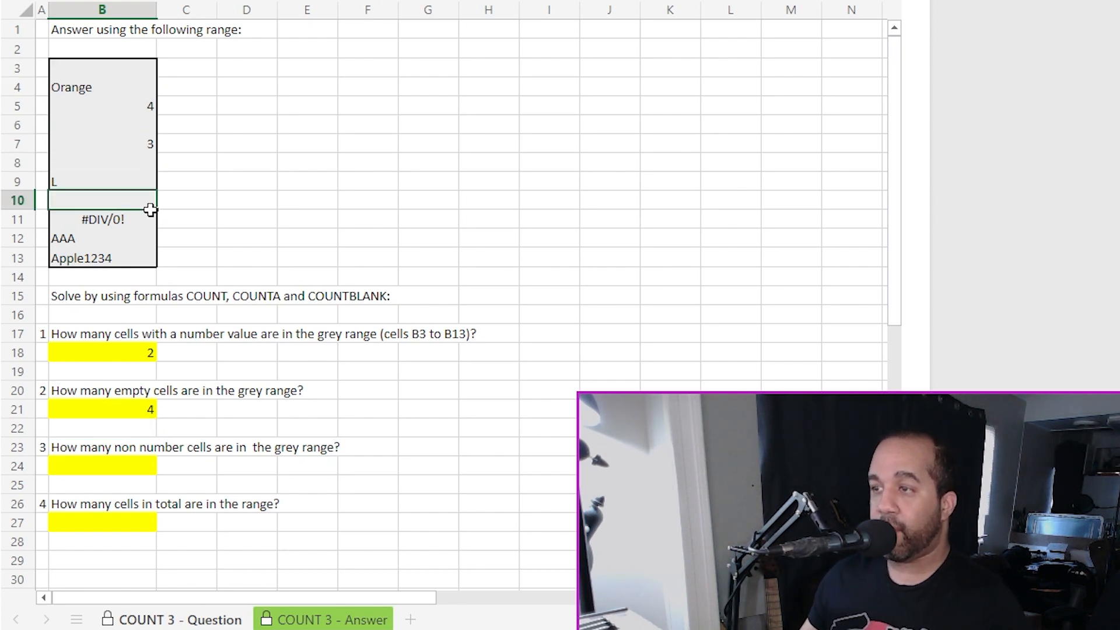
# Begin the question 3 formula in B24 by adding COUNTA and COUNTBLANK, both over B3:B13
pyautogui.click(102, 465)
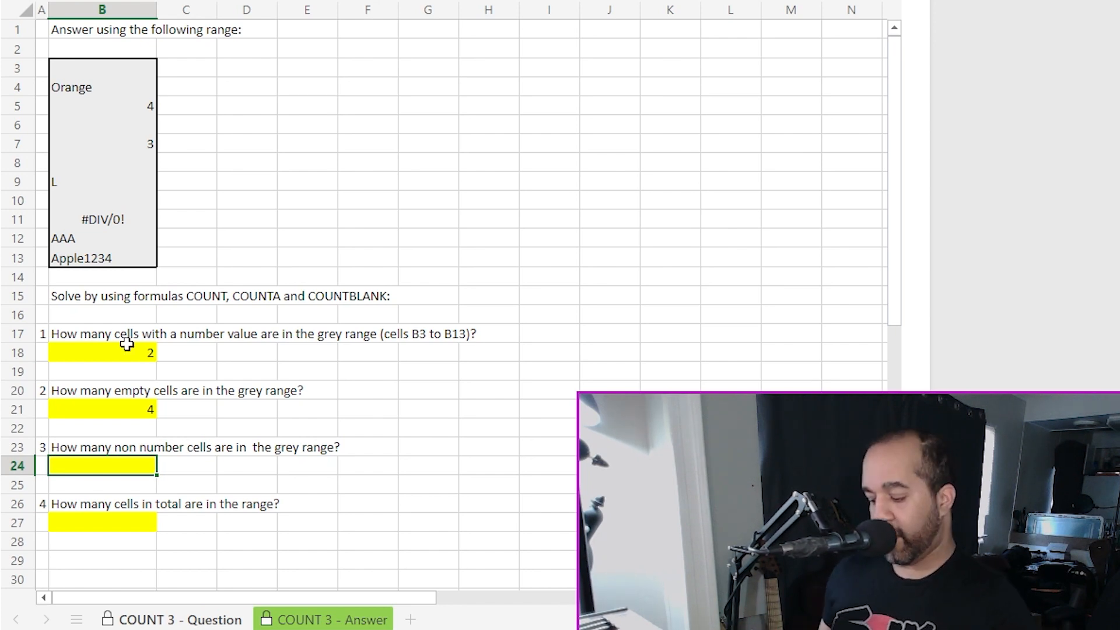
pyautogui.write('=COUN')
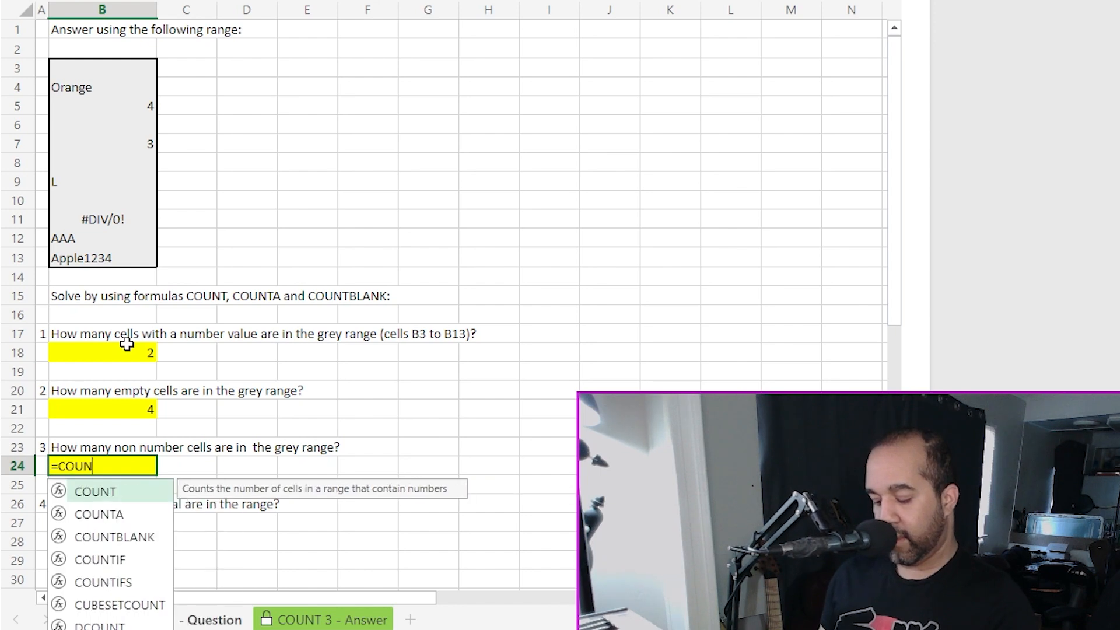
pyautogui.write('TA(')
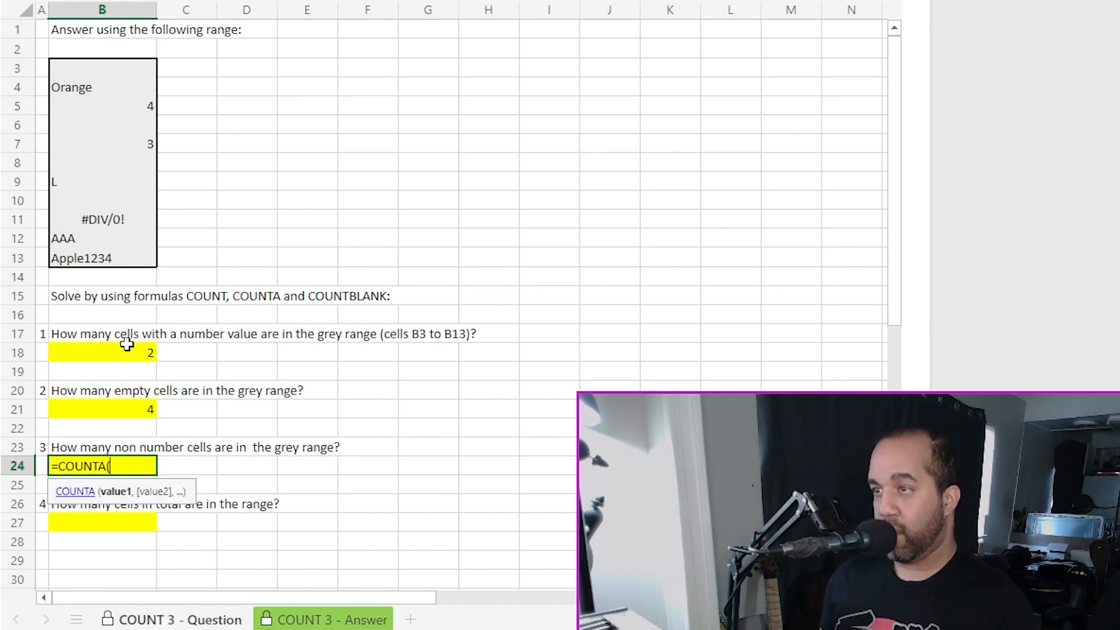
pyautogui.moveTo(131, 68); pyautogui.dragTo(135, 256)
pyautogui.write(')')
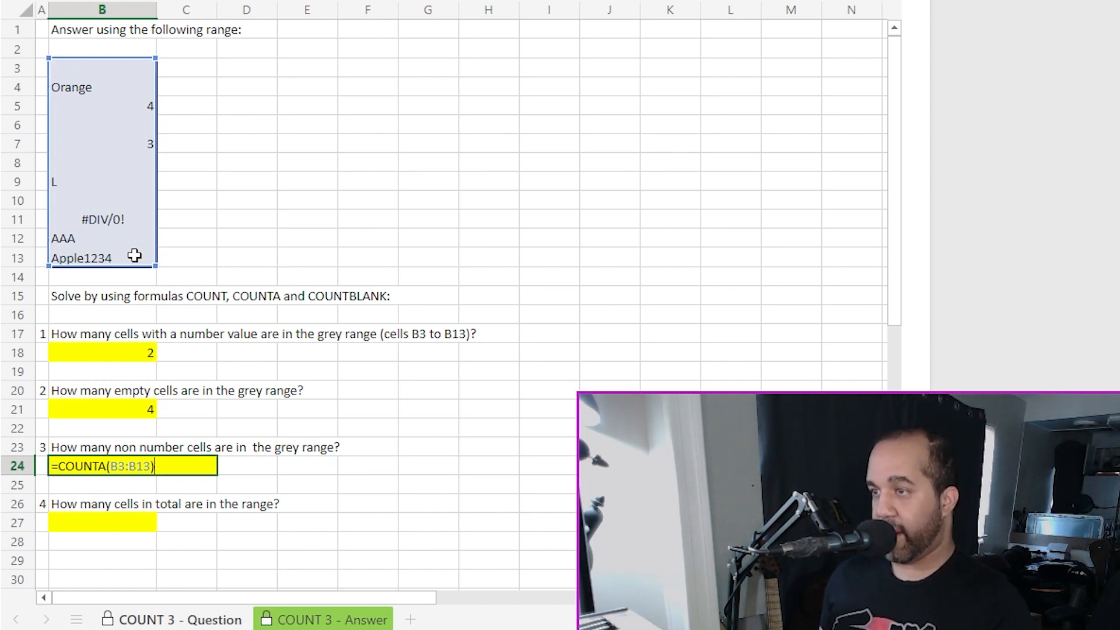
pyautogui.write('+COUN')
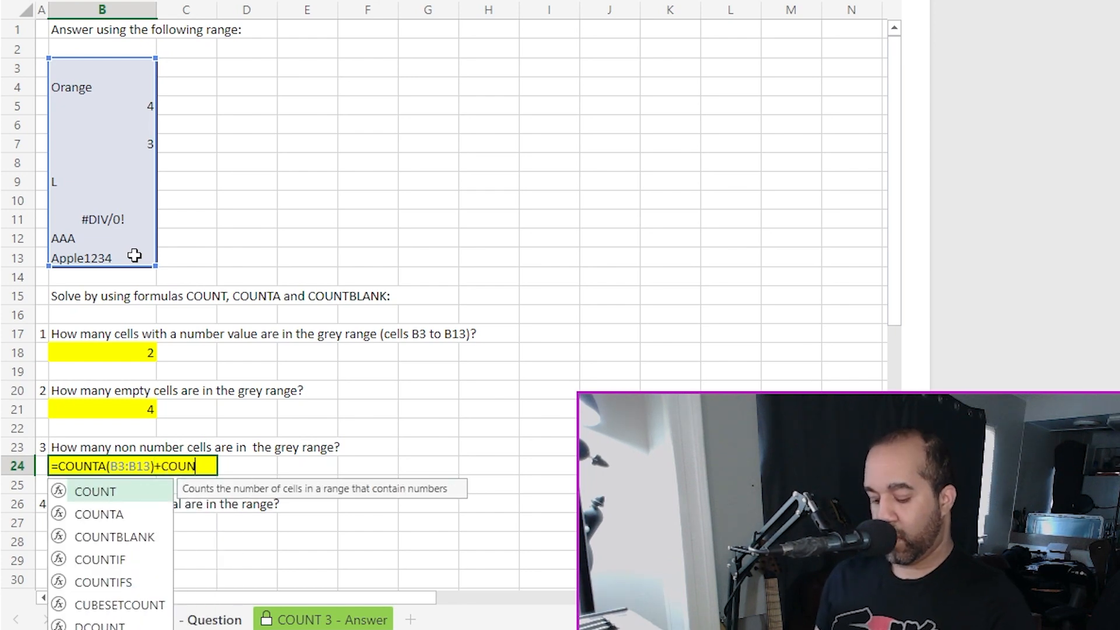
pyautogui.write('TBALANK(')
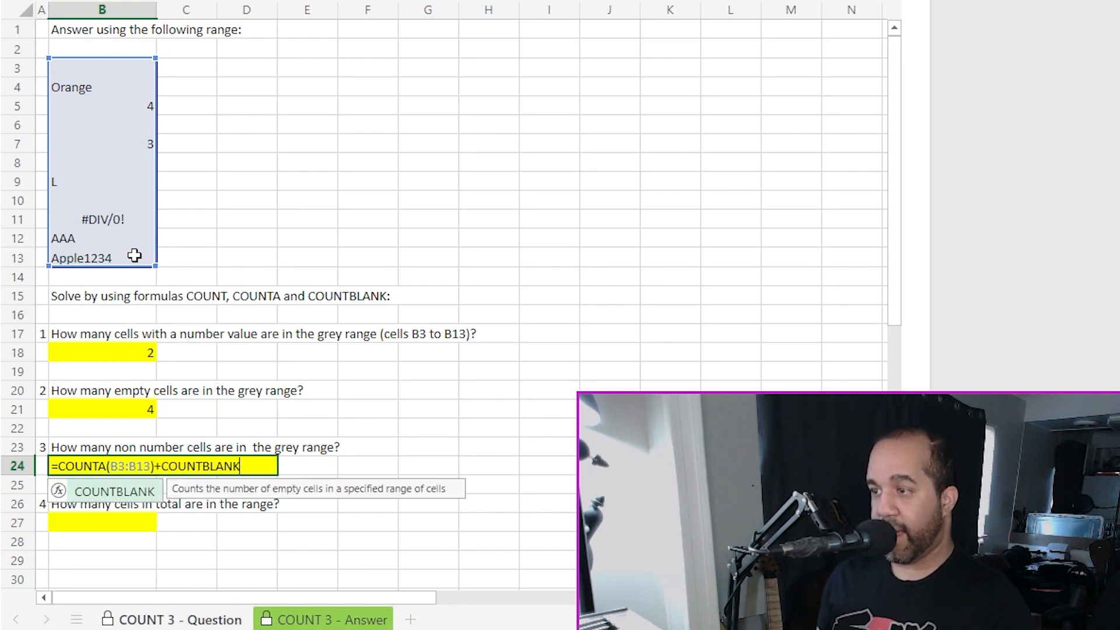
pyautogui.moveTo(79, 204); pyautogui.dragTo(83, 257)
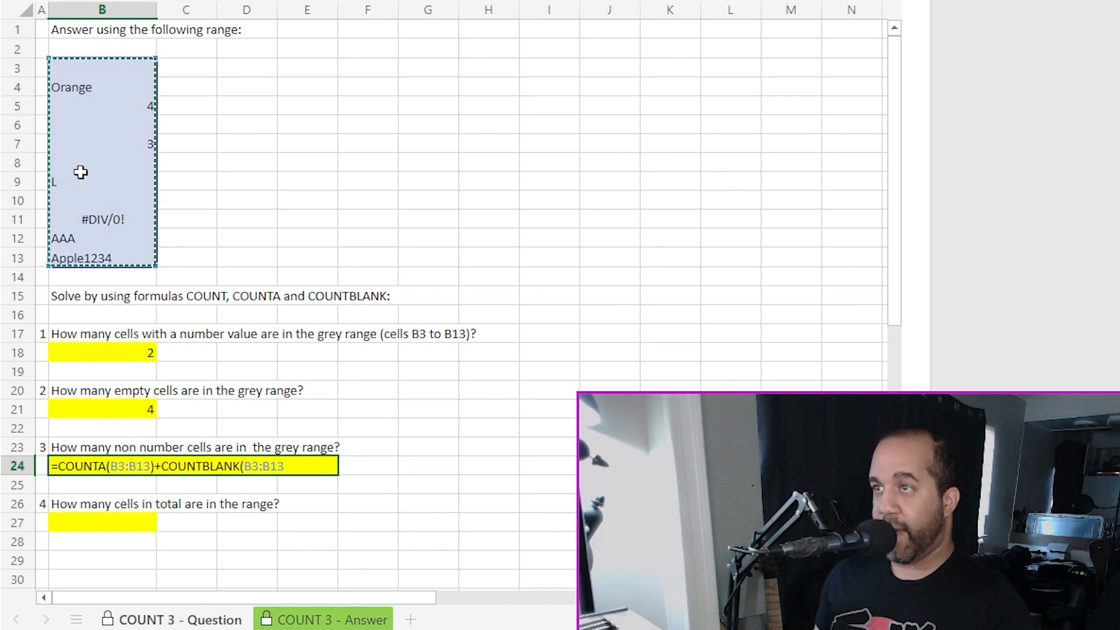
pyautogui.write(')')
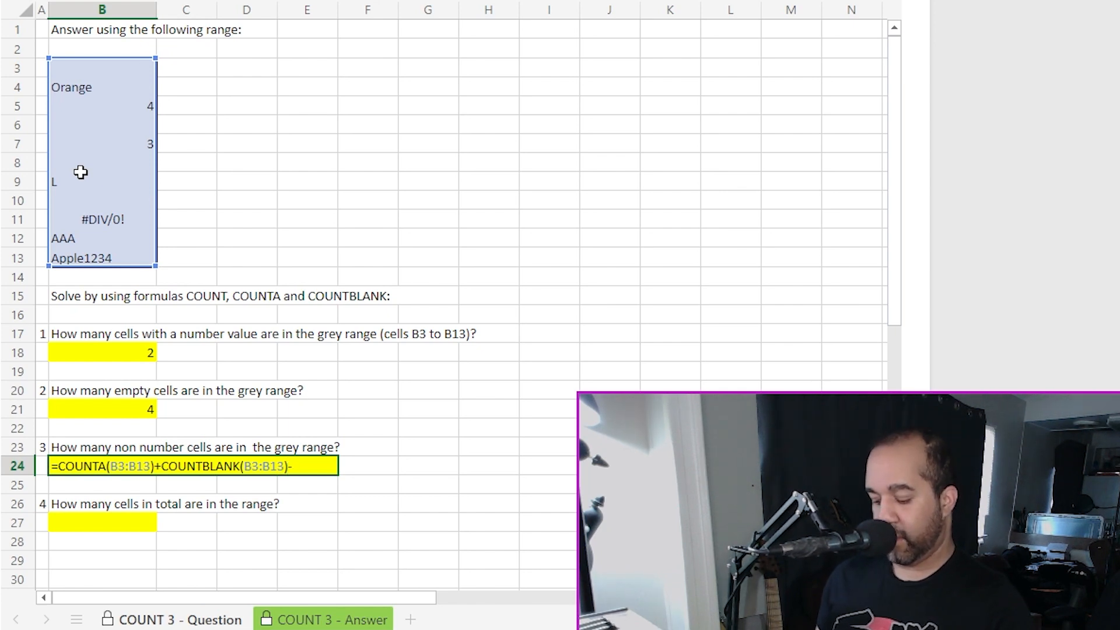
# Subtract a COUNT over B3:B13 from the sum in B24 and enter the formula
pyautogui.write('-COUNT')
pyautogui.write('(')
pyautogui.moveTo(82, 67); pyautogui.dragTo(115, 253)
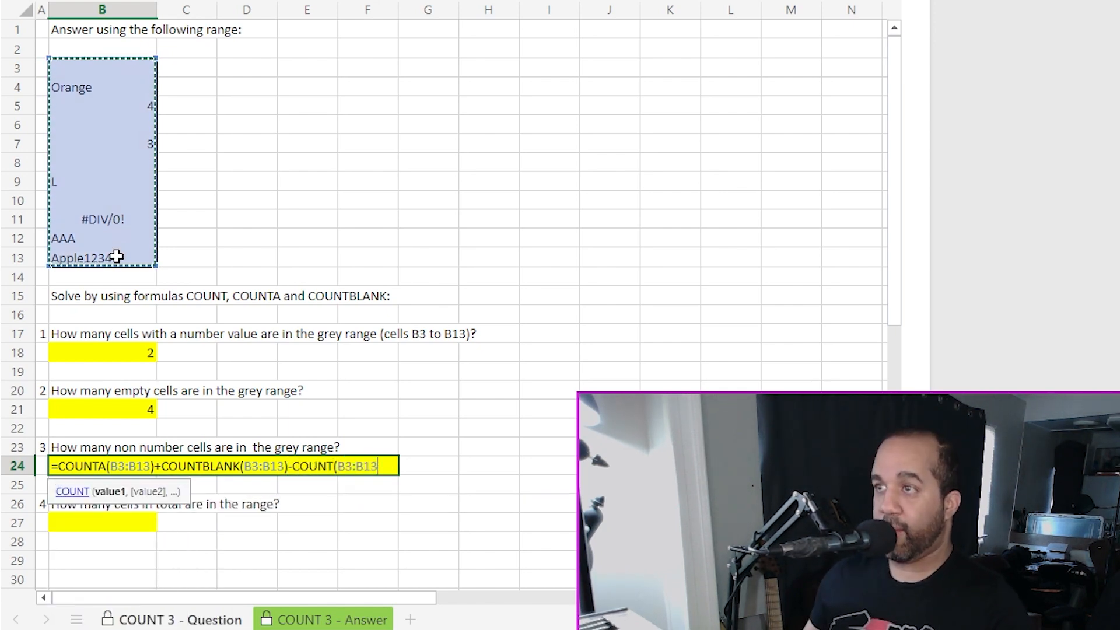
pyautogui.write(')')
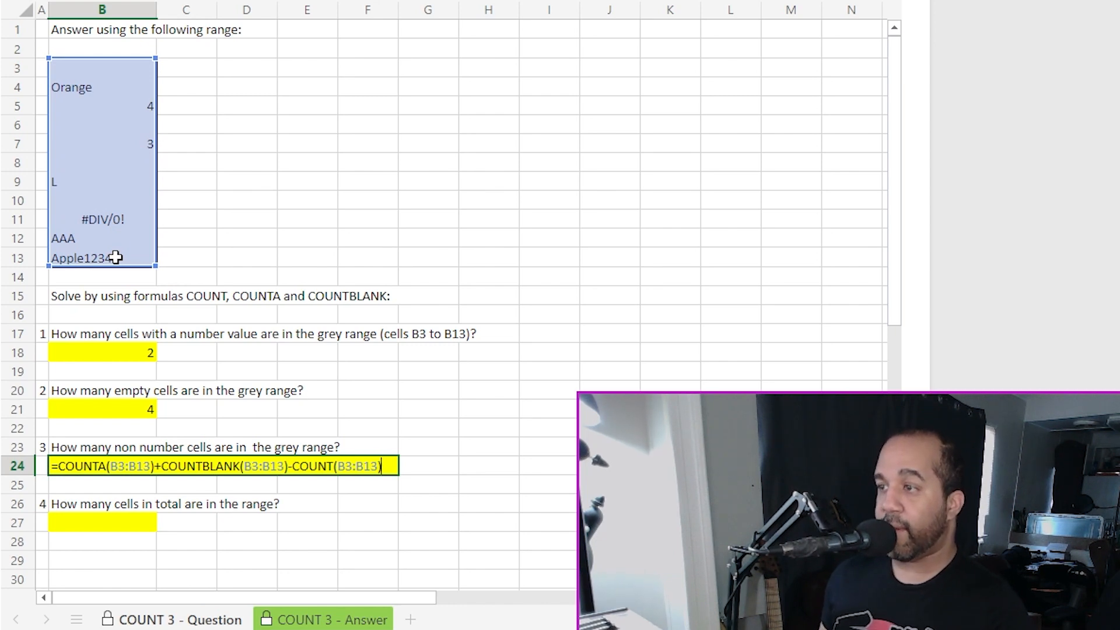
pyautogui.press('Return')
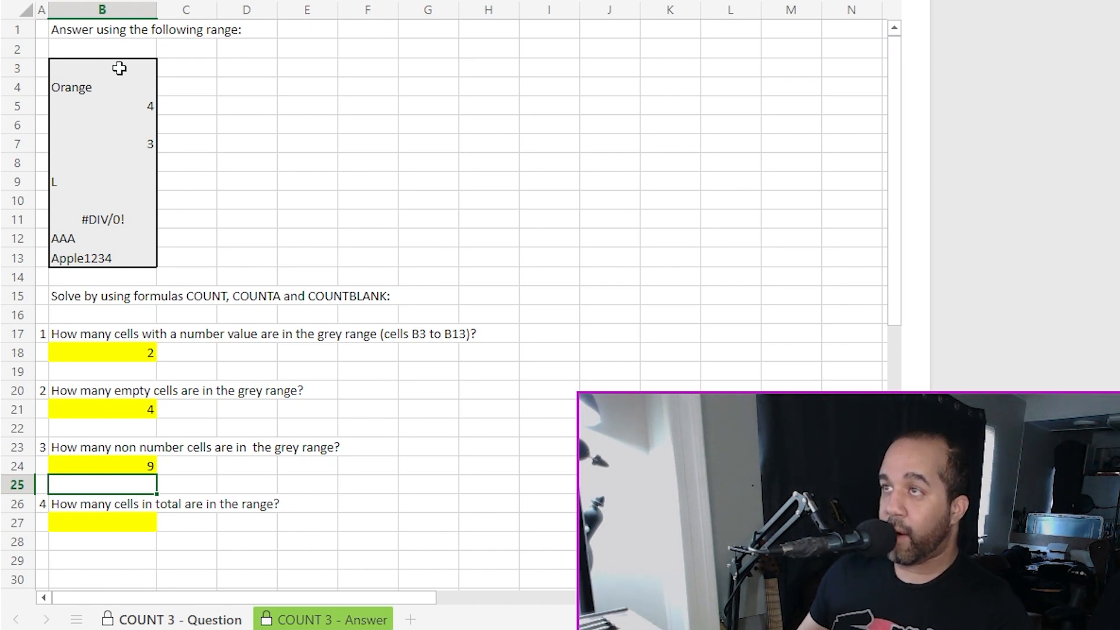
# Go through the text, blank and error cells of the grey range, then its two numbers, to verify the question 3 answer
pyautogui.click(125, 88)
pyautogui.click(125, 124)
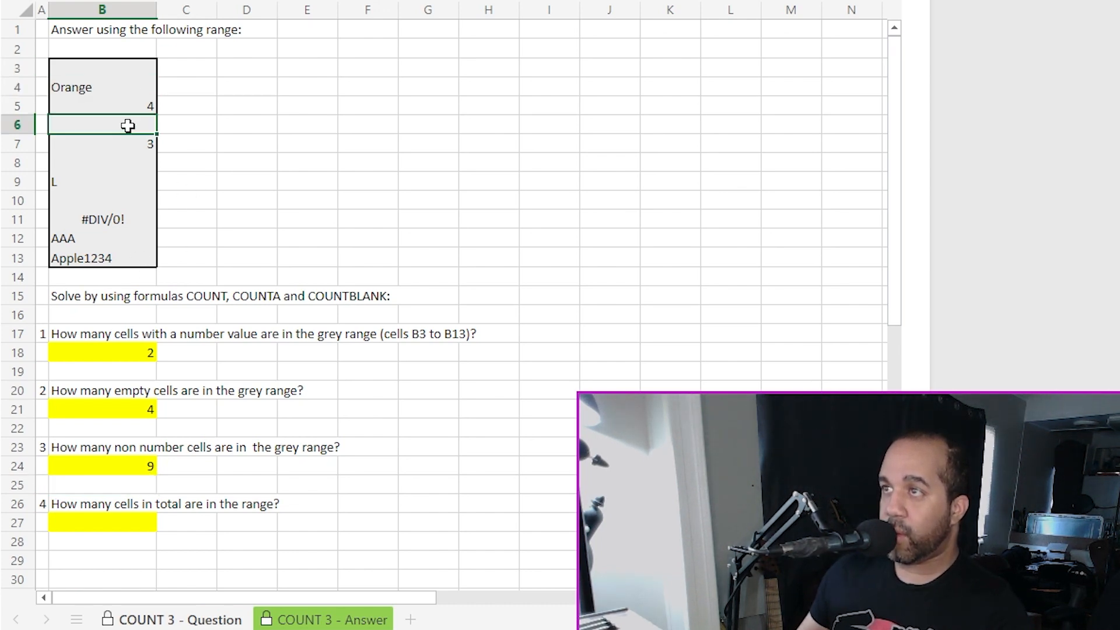
pyautogui.click(127, 162)
pyautogui.click(125, 182)
pyautogui.click(120, 204)
pyautogui.click(115, 223)
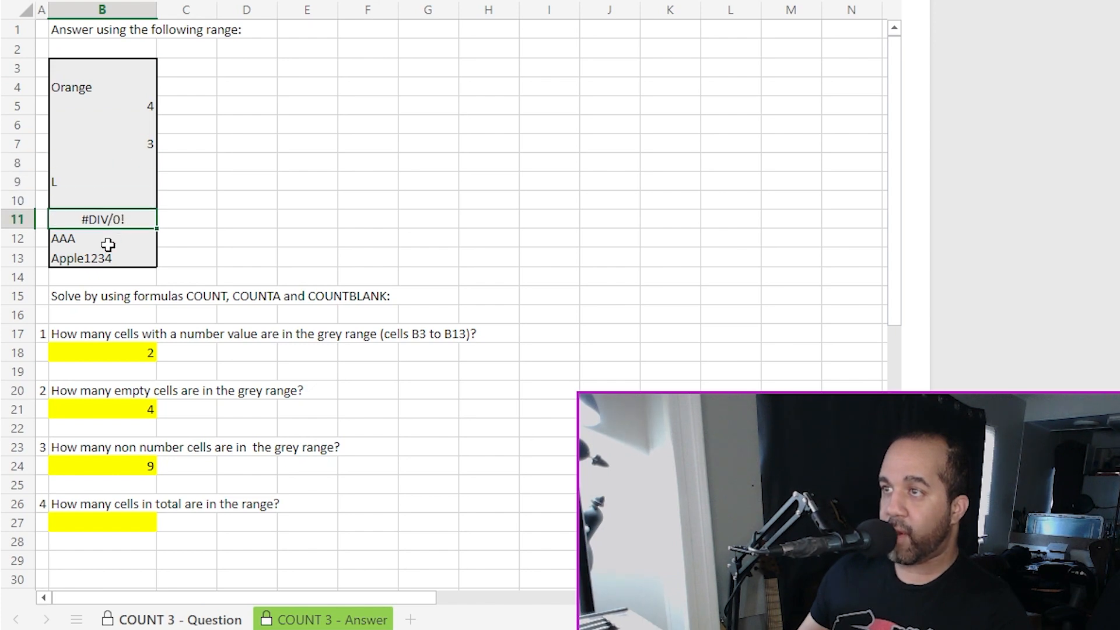
pyautogui.click(108, 243)
pyautogui.click(108, 258)
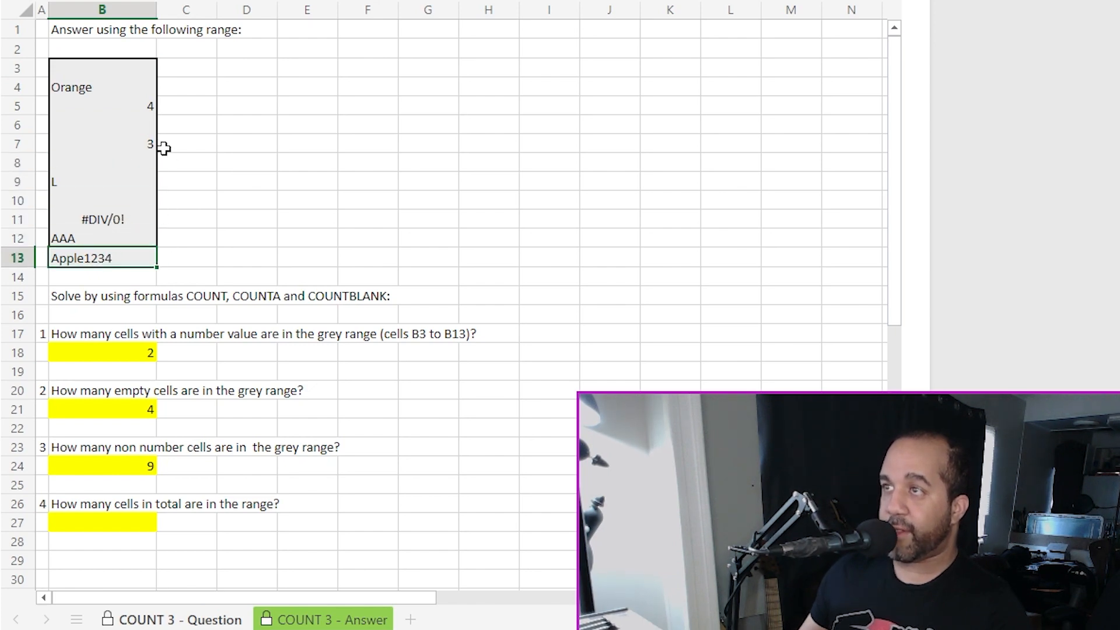
pyautogui.click(142, 144)
pyautogui.click(142, 109)
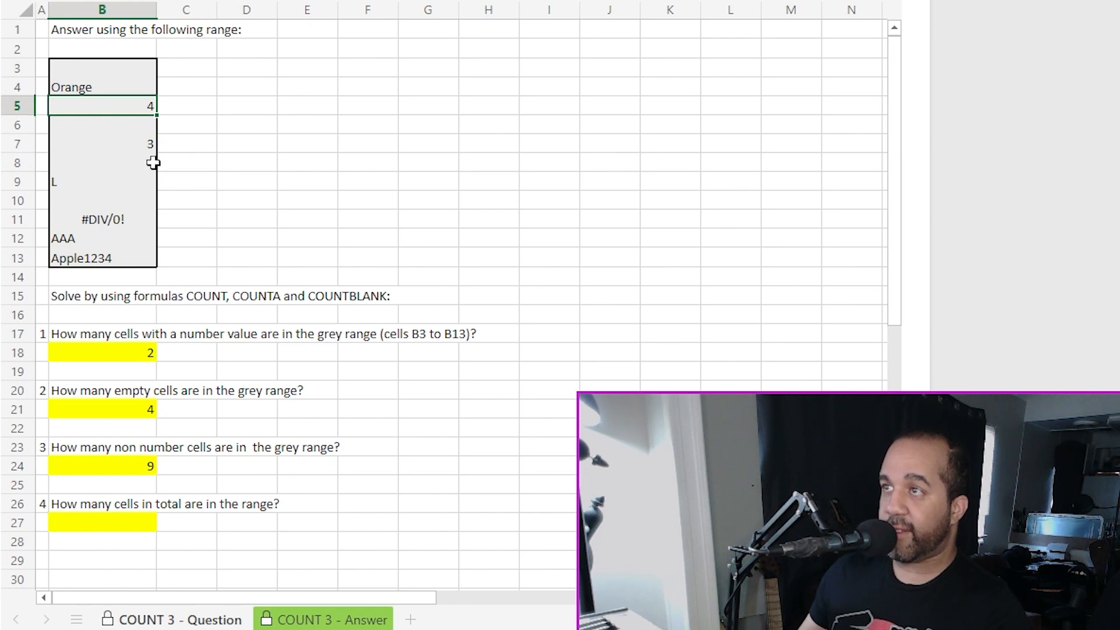
# Remove the COUNTBLANK term from the formula in B24, making it =COUNTA(B3:B13)-COUNT(B3:B13)
pyautogui.click(121, 465)
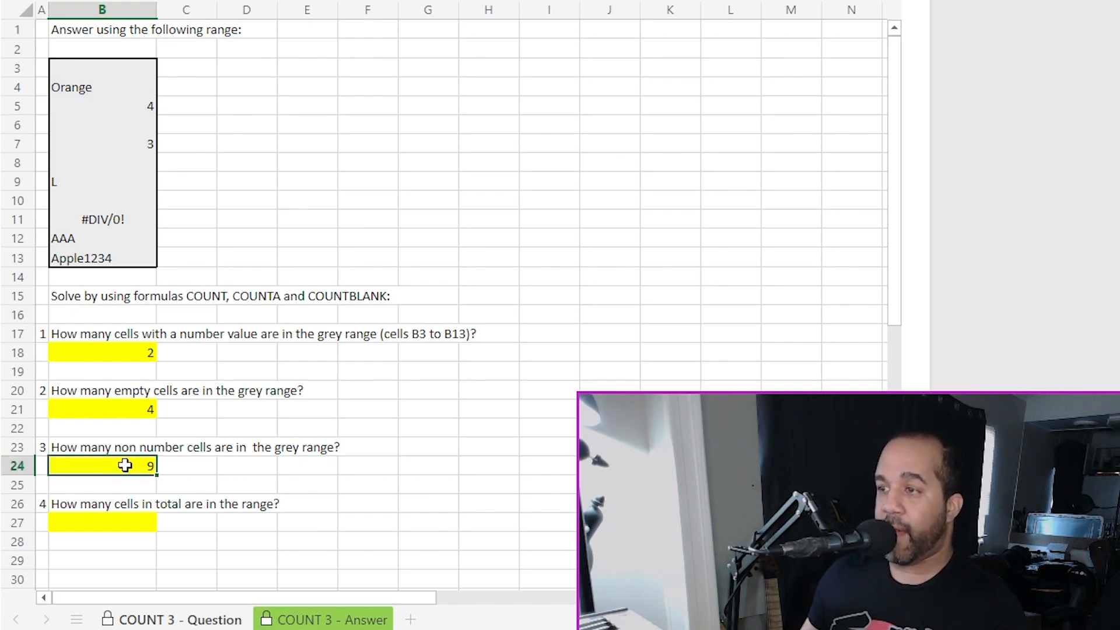
pyautogui.press('F2')
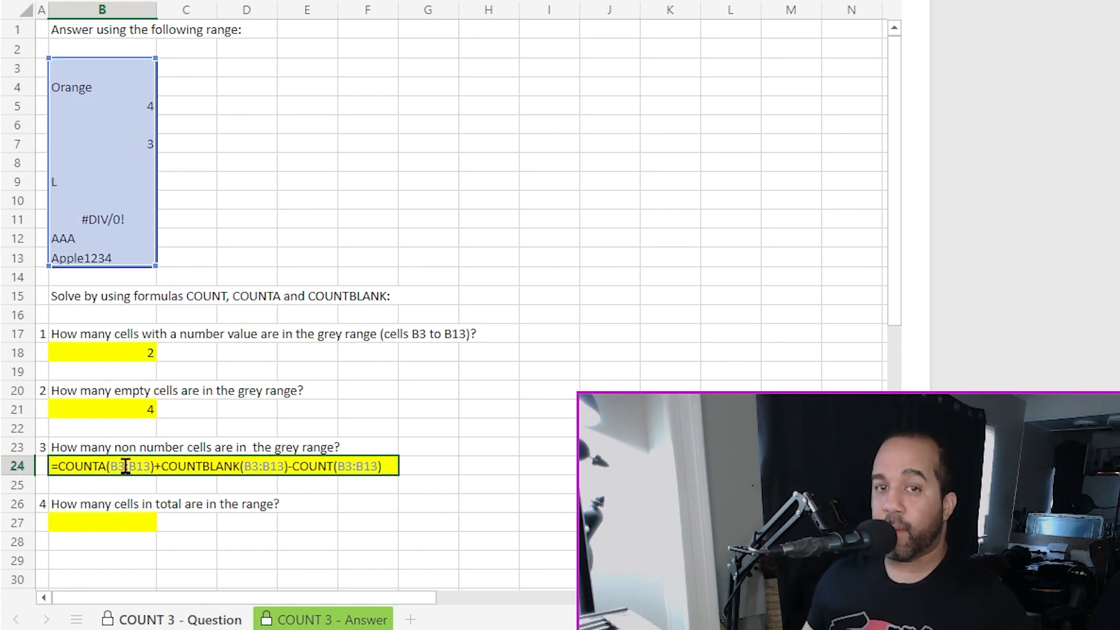
pyautogui.click(287, 467)
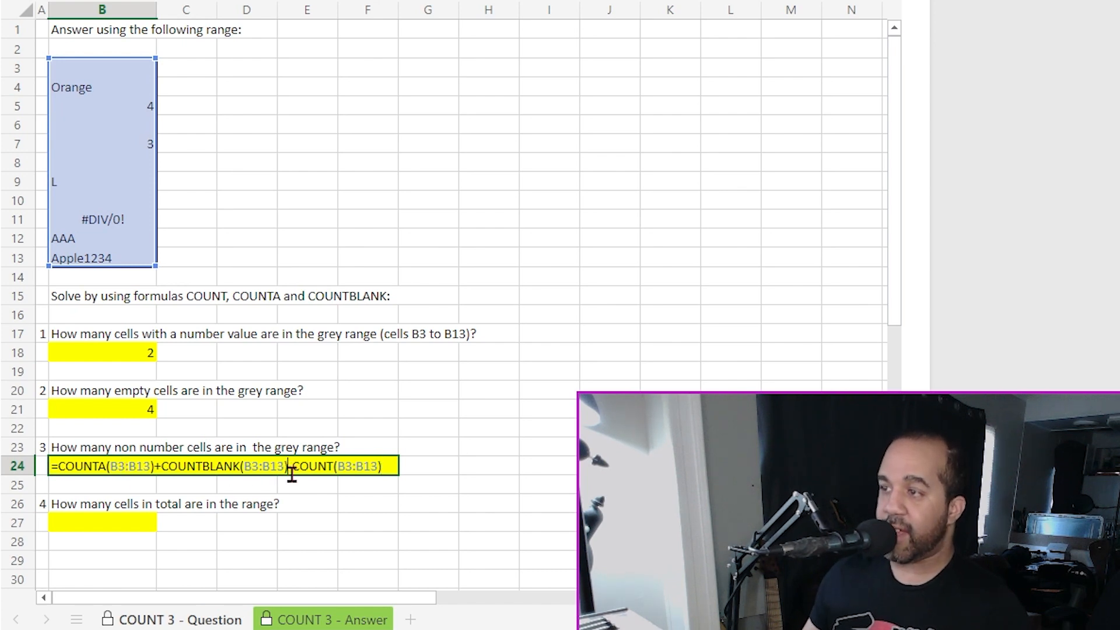
pyautogui.press('BackSpace')
pyautogui.press('BackSpace')
pyautogui.press('BackSpace')
pyautogui.press('BackSpace')
pyautogui.press('BackSpace')
pyautogui.press('BackSpace')
pyautogui.press('BackSpace')
pyautogui.press('BackSpace')
pyautogui.press('BackSpace')
pyautogui.press('BackSpace')
pyautogui.press('BackSpace')
pyautogui.press('BackSpace')
pyautogui.press('BackSpace')
pyautogui.press('BackSpace')
pyautogui.press('BackSpace')
pyautogui.press('BackSpace')
pyautogui.press('BackSpace')
pyautogui.press('BackSpace')
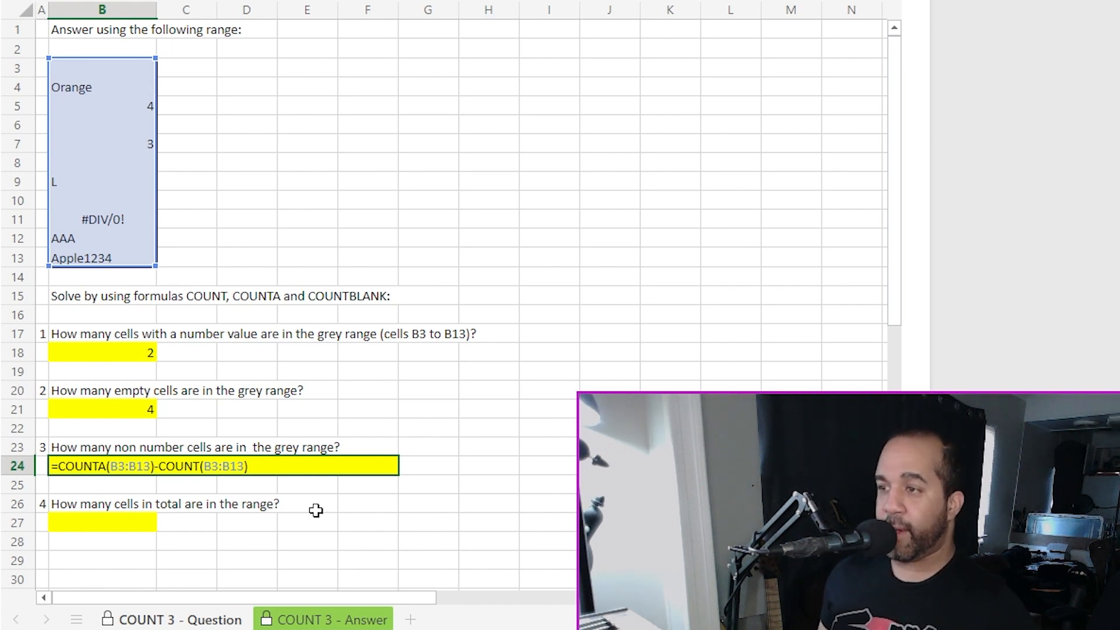
pyautogui.press('Return')
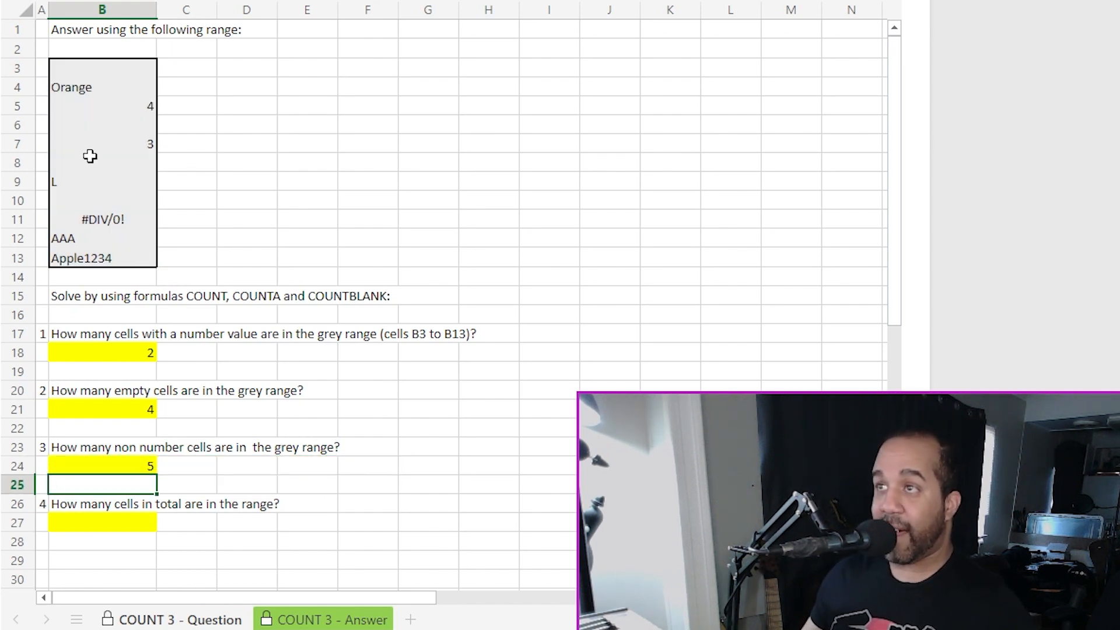
# Check the non-blank, non-number cells of the grey range, from Orange down to Apple1234, against the revised answer
pyautogui.click(87, 88)
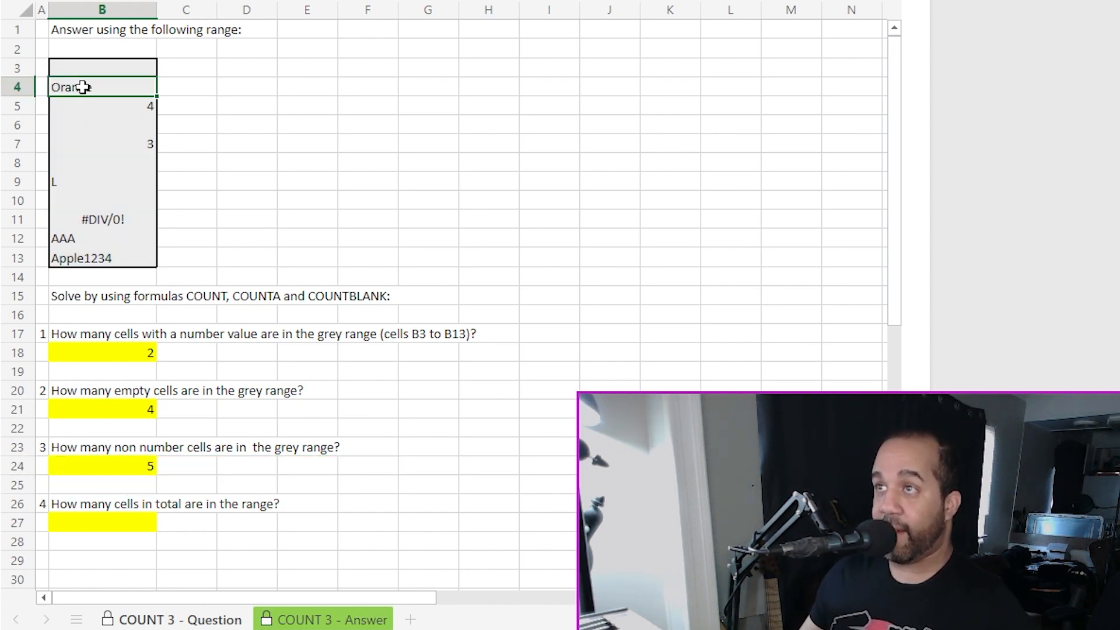
pyautogui.click(68, 183)
pyautogui.click(106, 226)
pyautogui.click(102, 261)
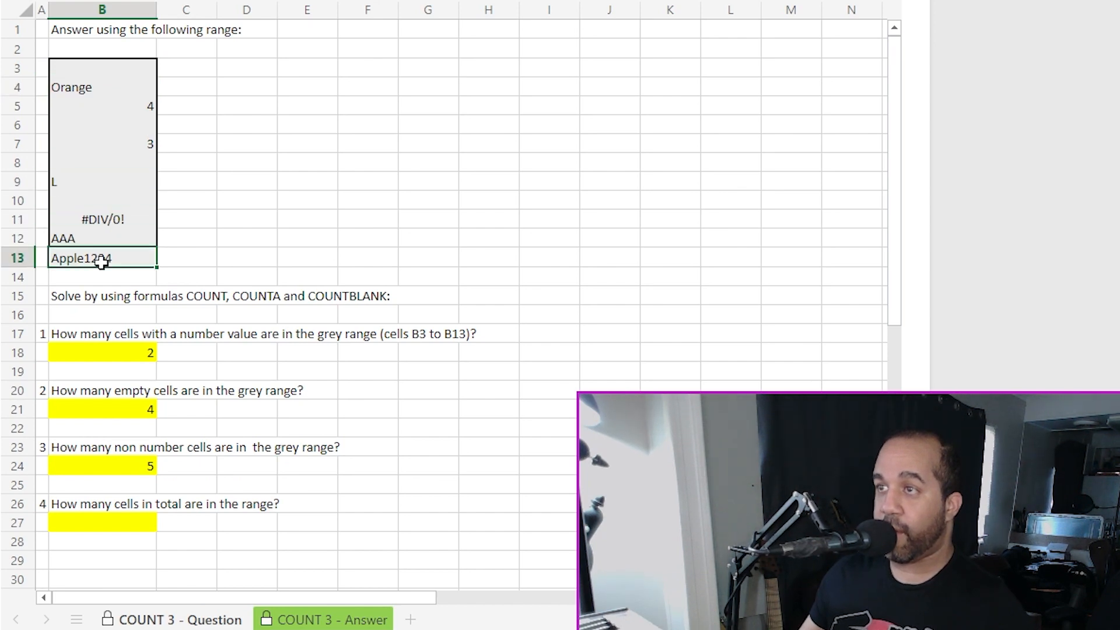
# Check the question 3 answer in B24 against the two number cells of the grey range, B5 and B7
pyautogui.click(113, 524)
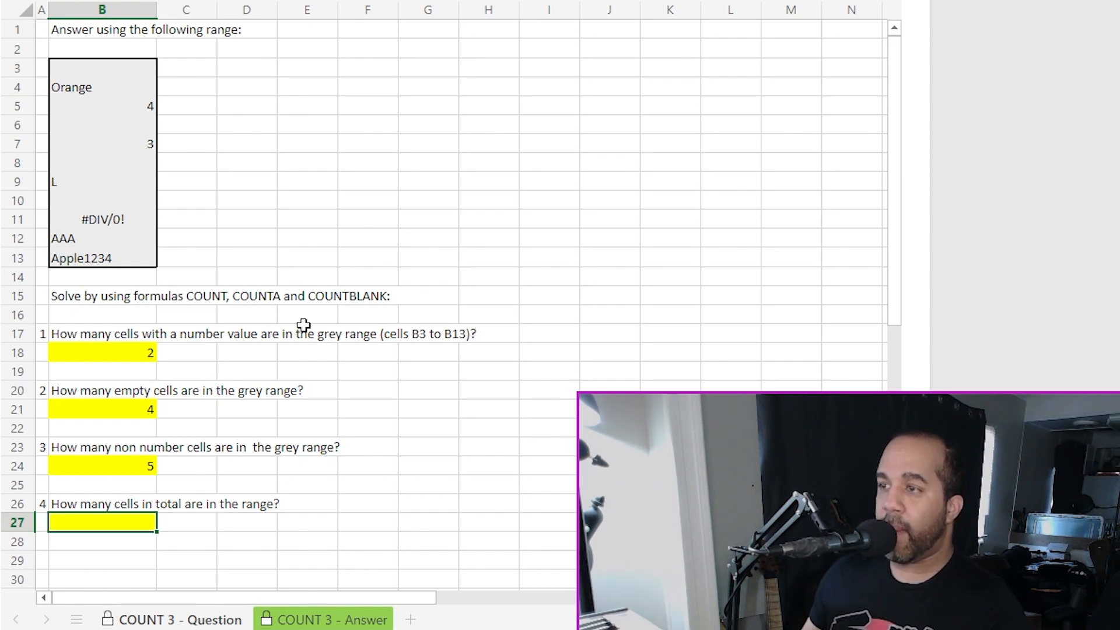
pyautogui.click(131, 467)
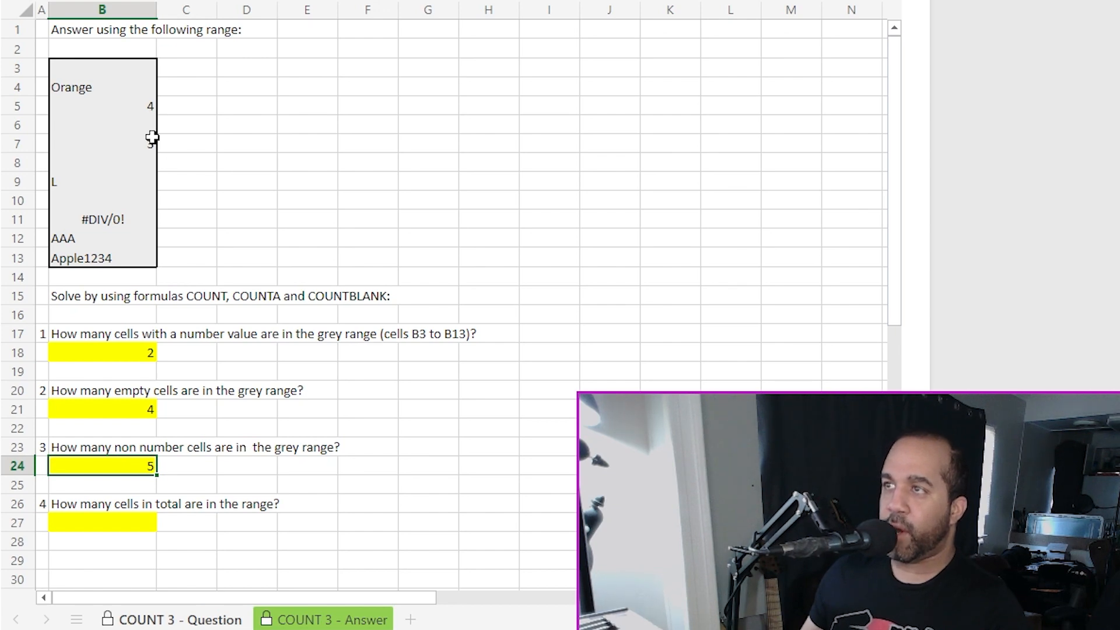
pyautogui.click(142, 106)
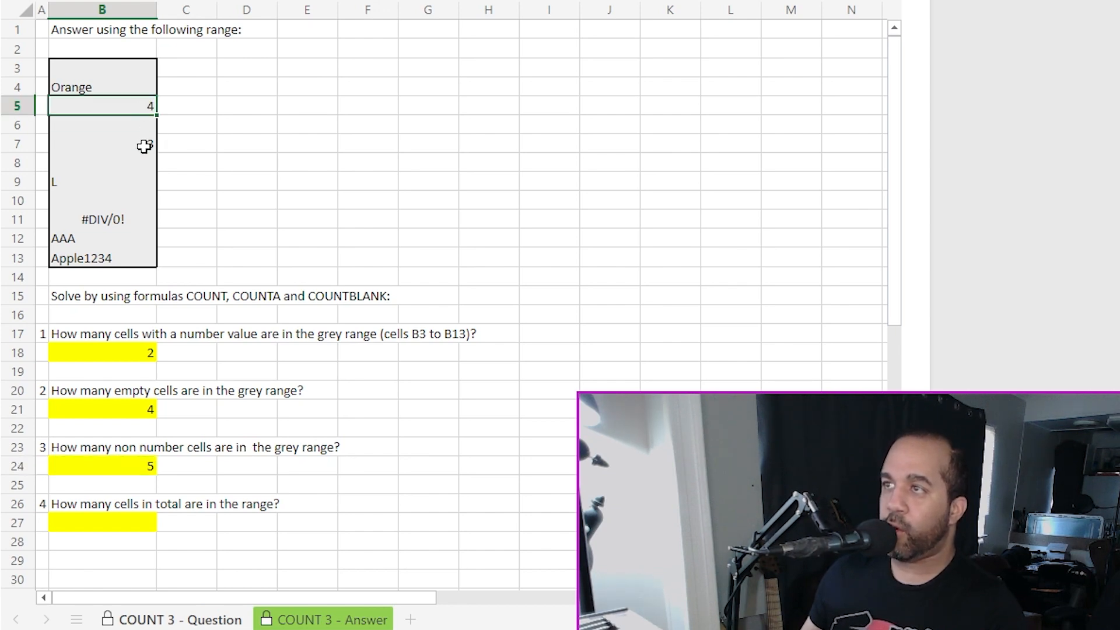
pyautogui.click(143, 144)
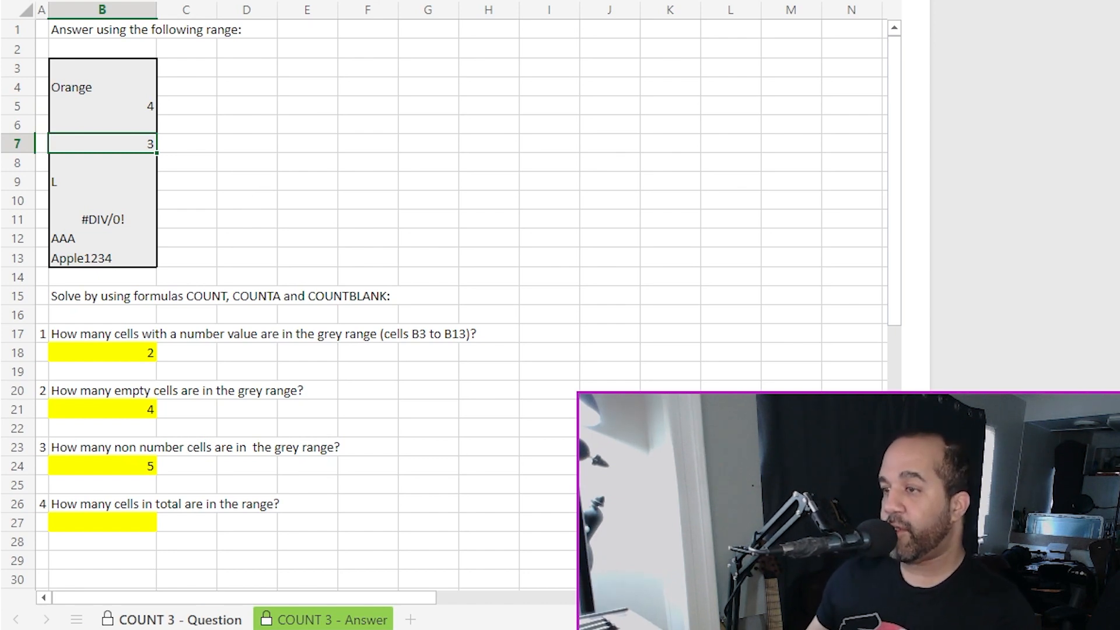
# Answer question 4 in B27 with the formula =COUNTA(B3:B13)+COUNTBLANK(B3:B13)
pyautogui.click(139, 521)
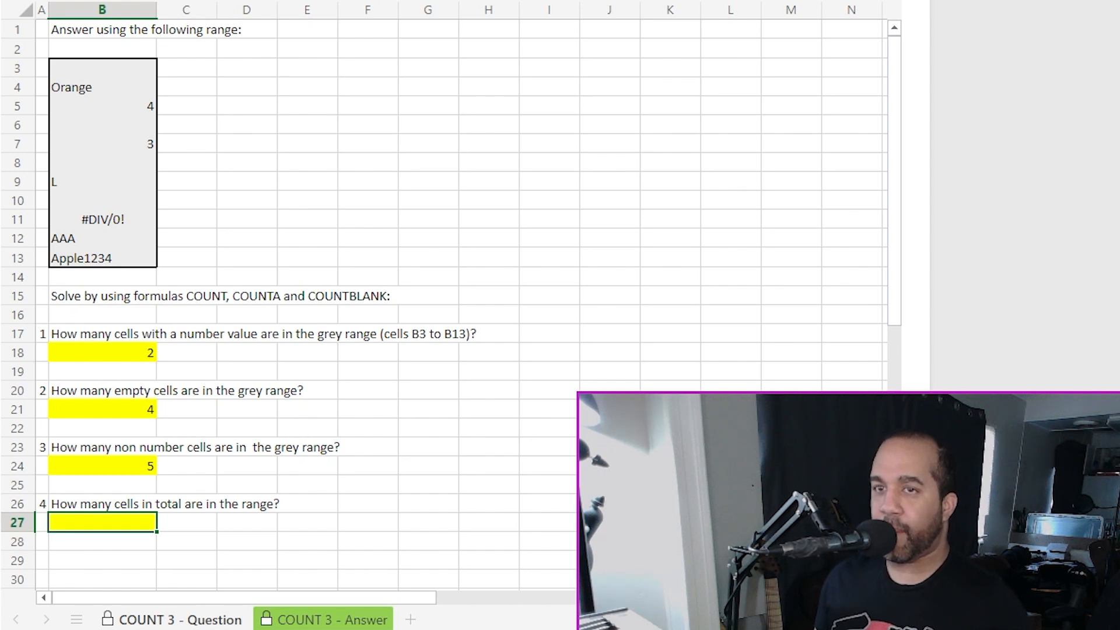
pyautogui.write('=')
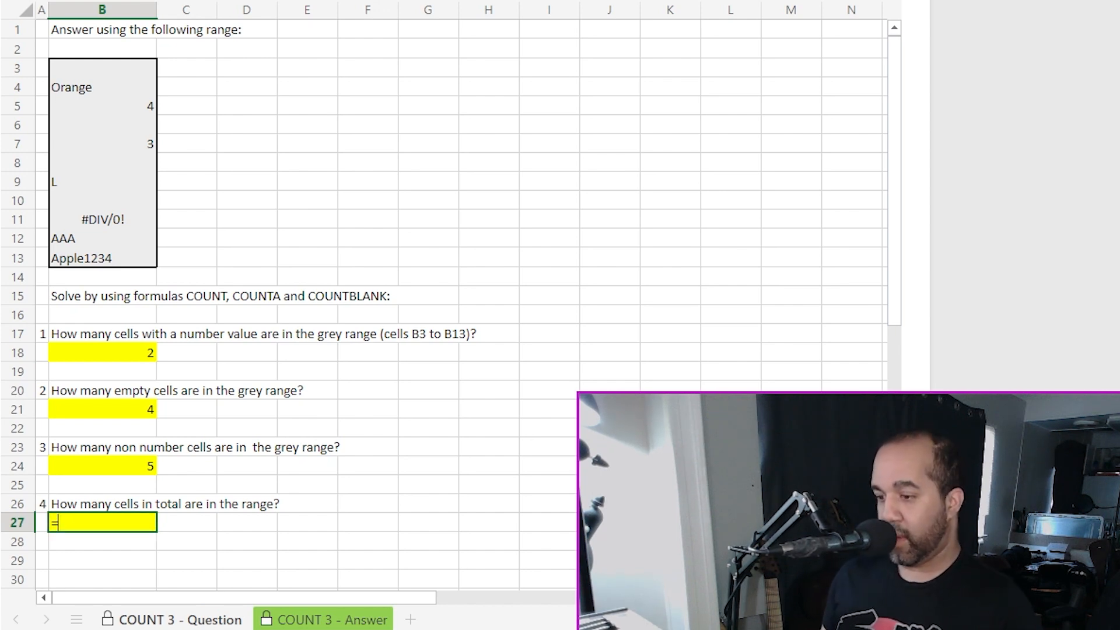
pyautogui.write('COUNTA(')
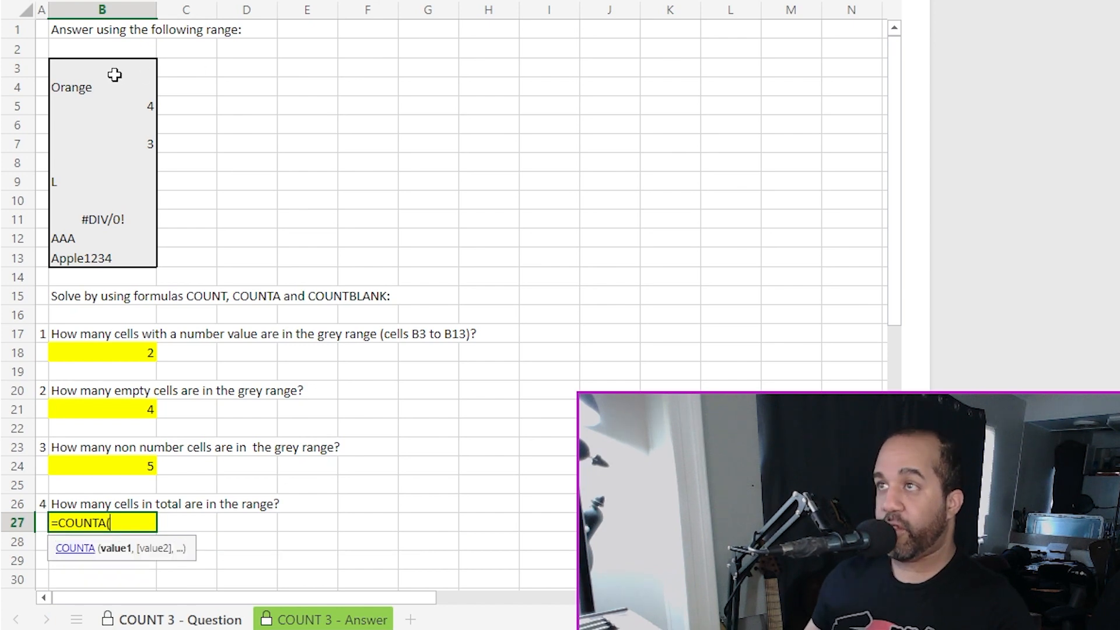
pyautogui.moveTo(115, 75); pyautogui.dragTo(110, 252)
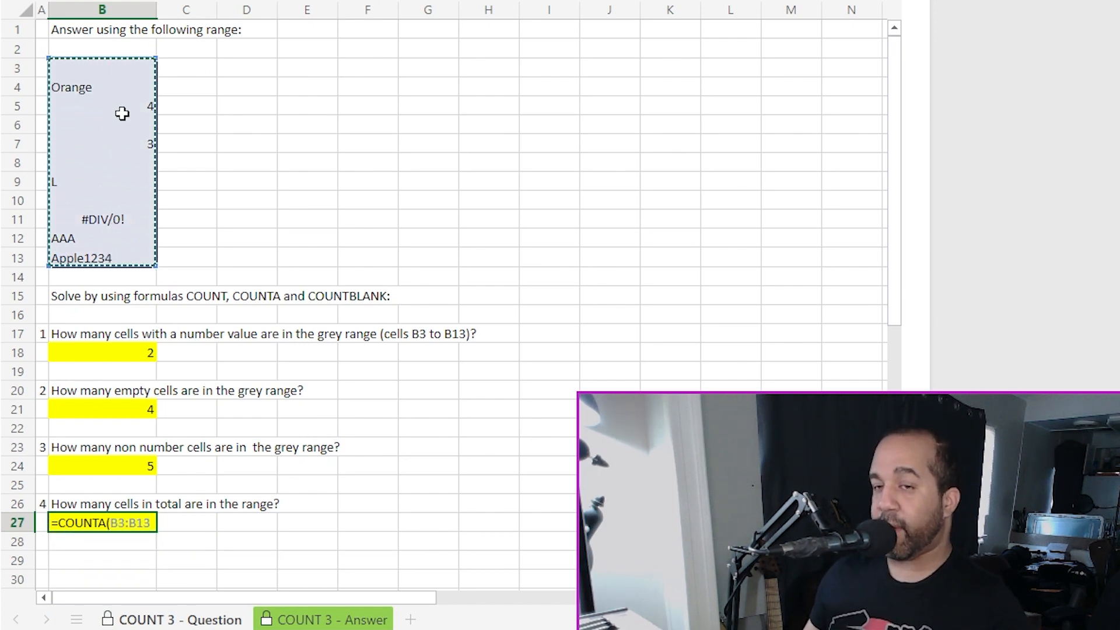
pyautogui.write(')')
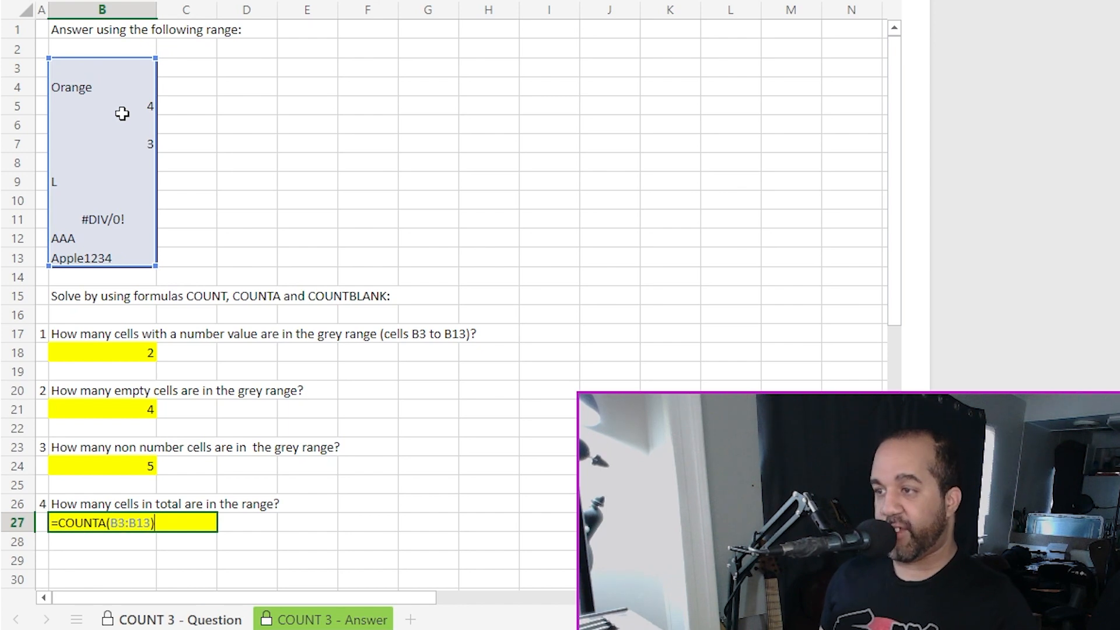
pyautogui.write('+')
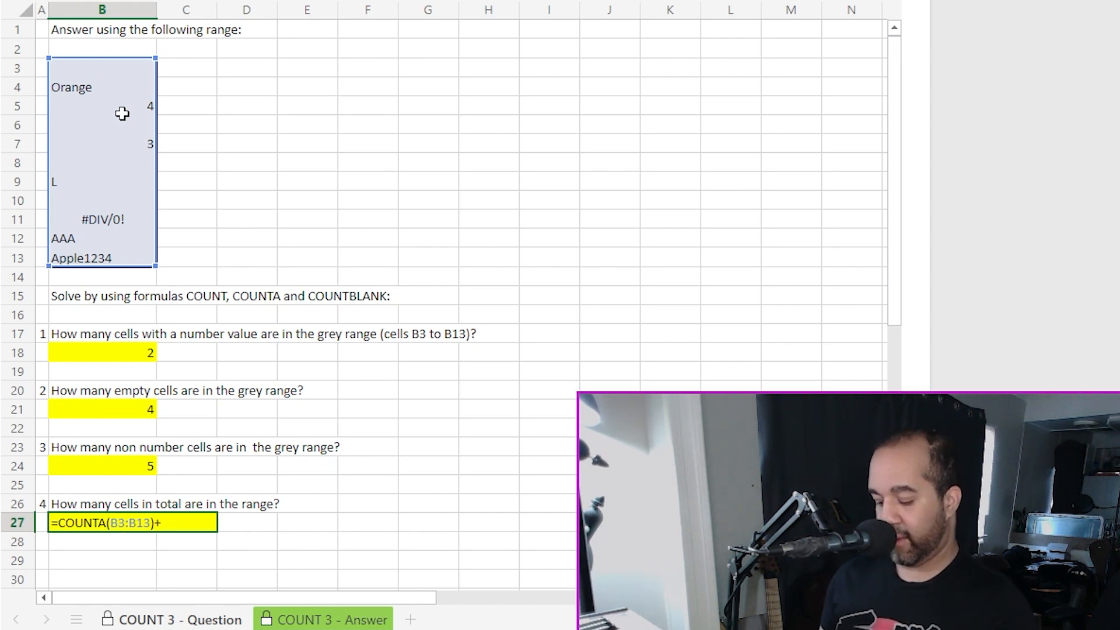
pyautogui.write('COUNTBLANK(')
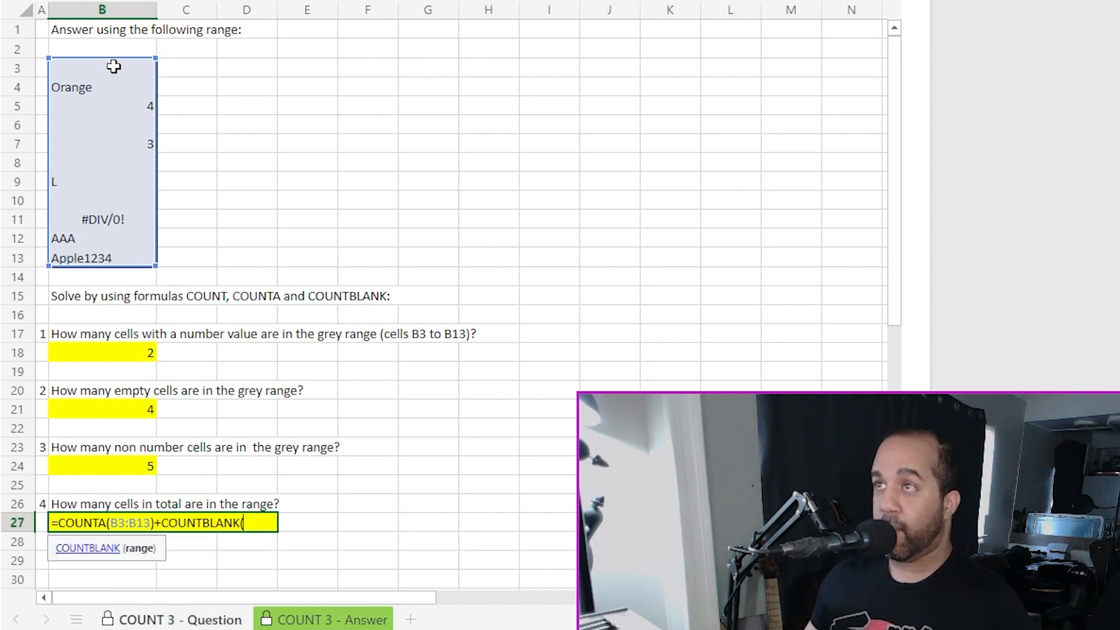
pyautogui.moveTo(113, 67); pyautogui.dragTo(110, 257)
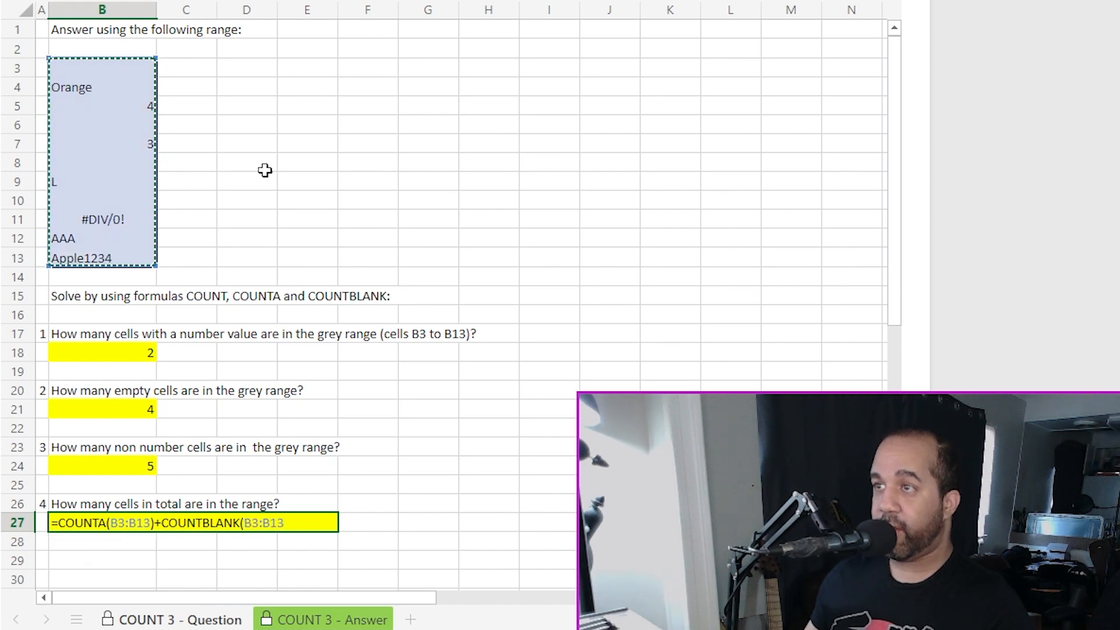
pyautogui.write(')')
pyautogui.press('Return')
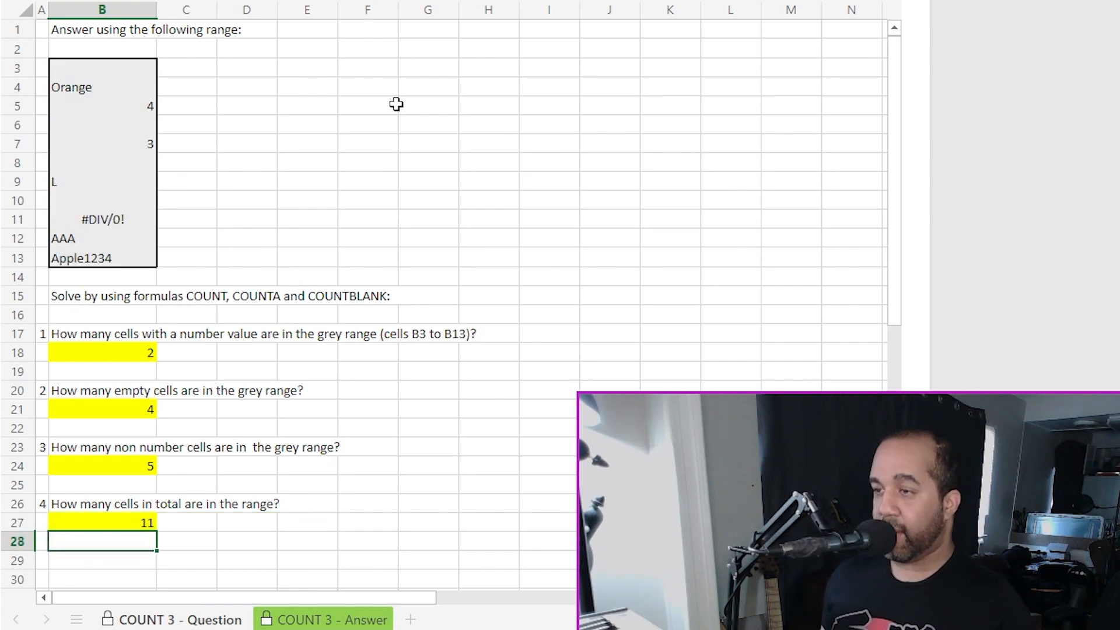